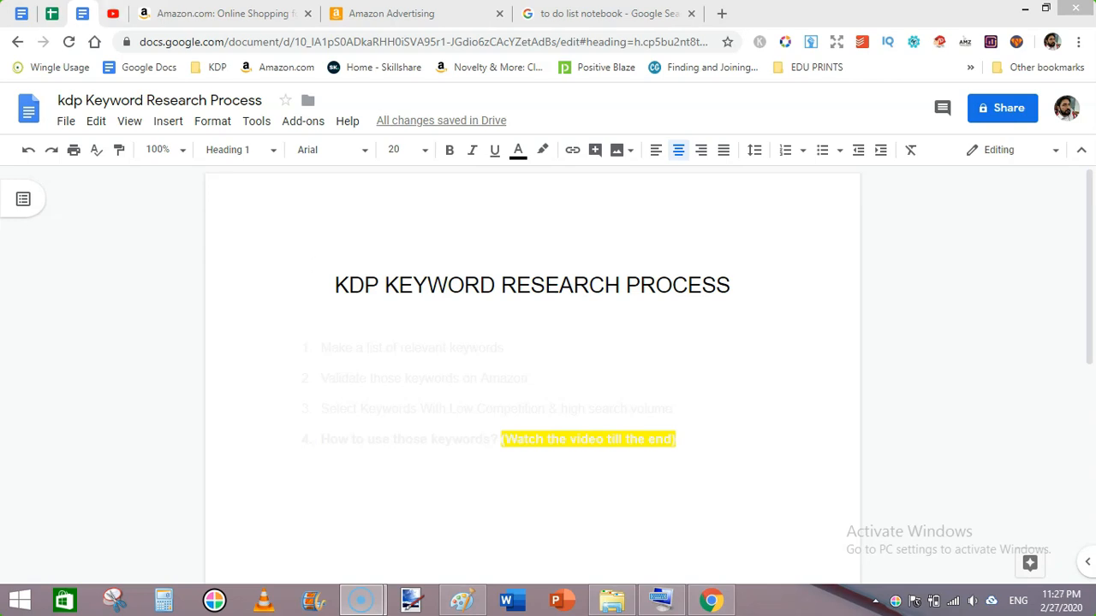
View the banner and subscriber area of the YouTube channel page, and return to the keyword research process document.
{"action": "left_click", "coordinate": [113, 13]}
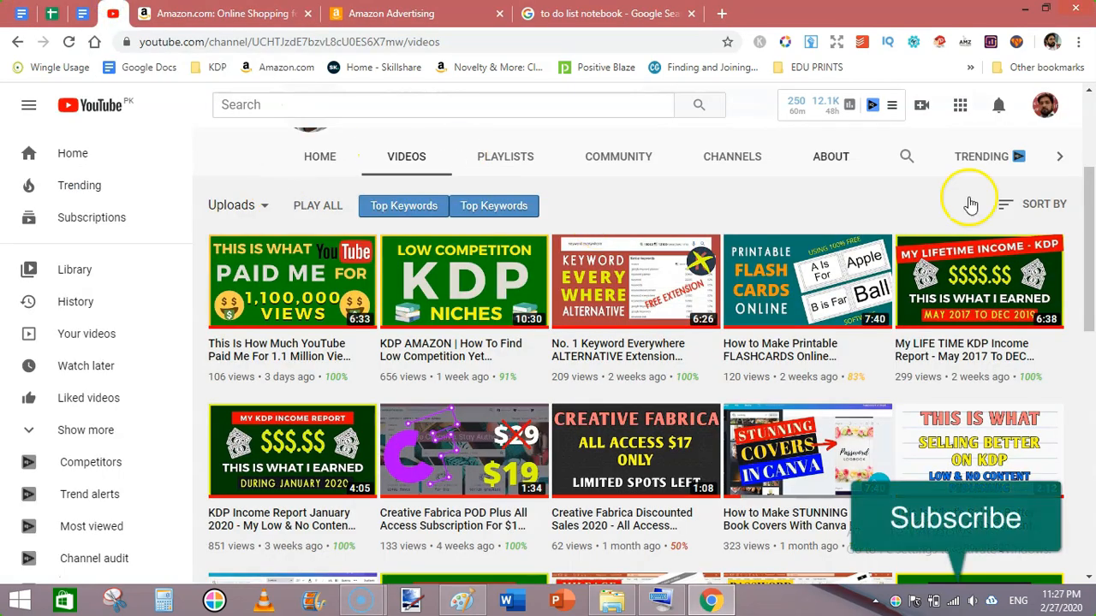
{"action": "left_click_drag", "start_coordinate": [1090, 249], "coordinate": [1070, 113]}
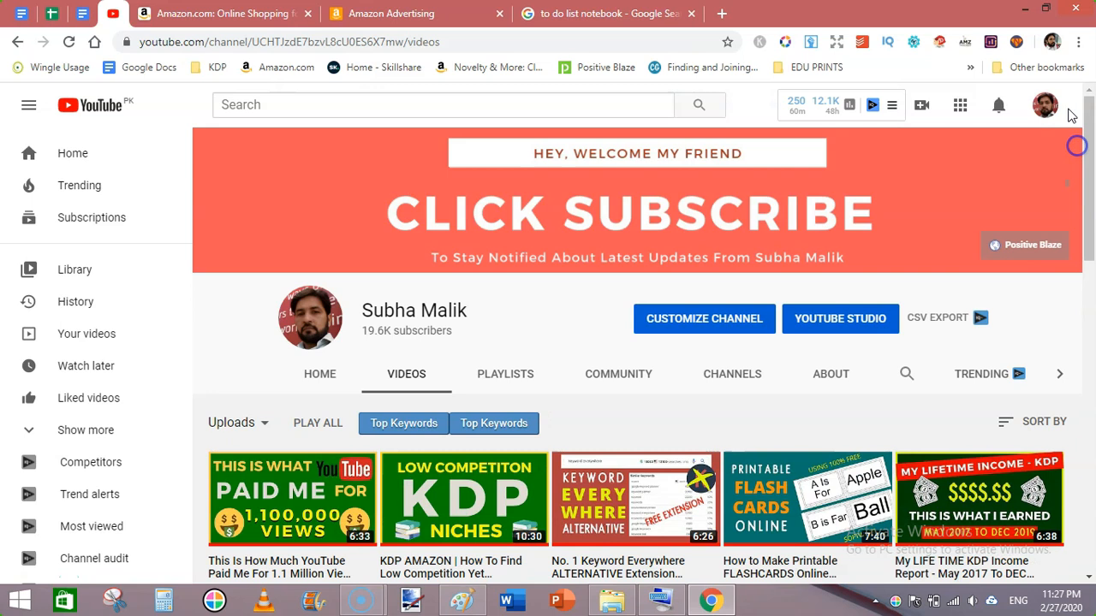
{"action": "left_click", "coordinate": [82, 13]}
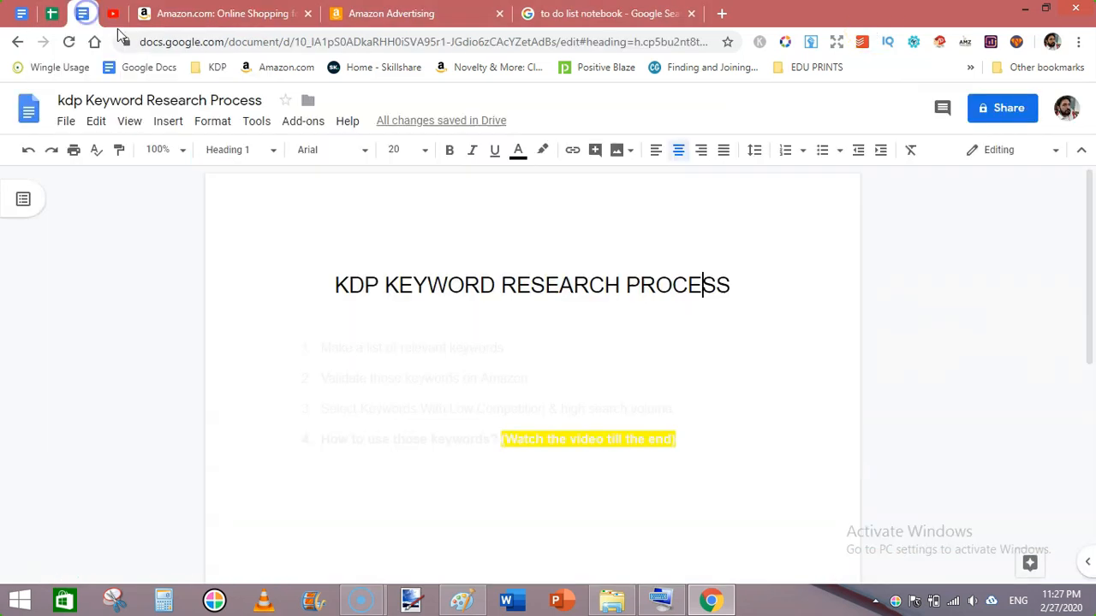
Set the text colour of the first two list items, about making a keyword list and validating it on Amazon, to black.
{"action": "triple_click", "coordinate": [386, 346]}
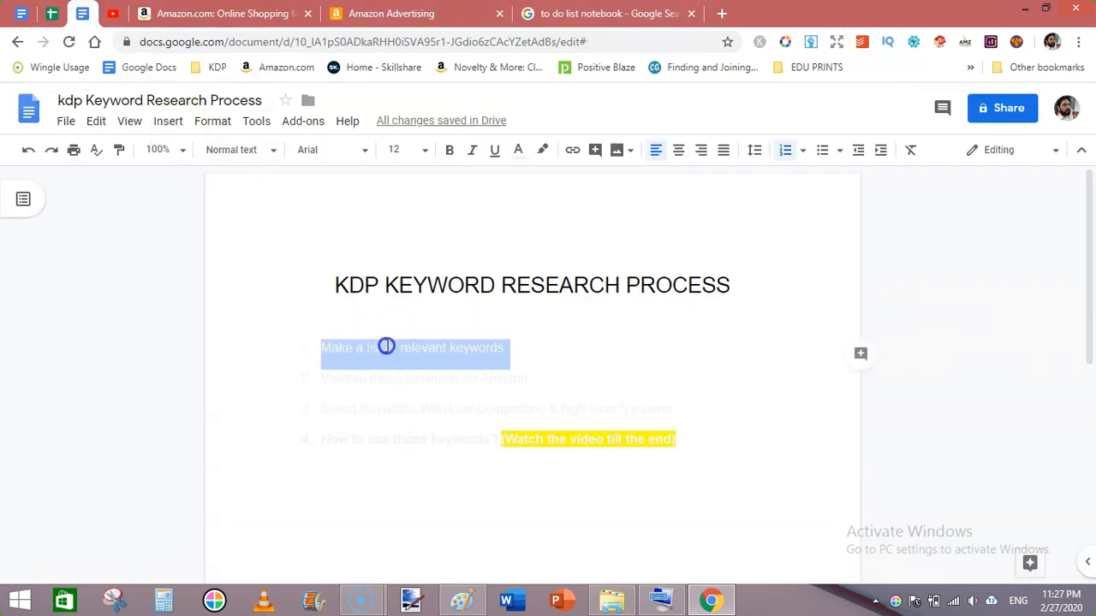
{"action": "left_click", "coordinate": [518, 151]}
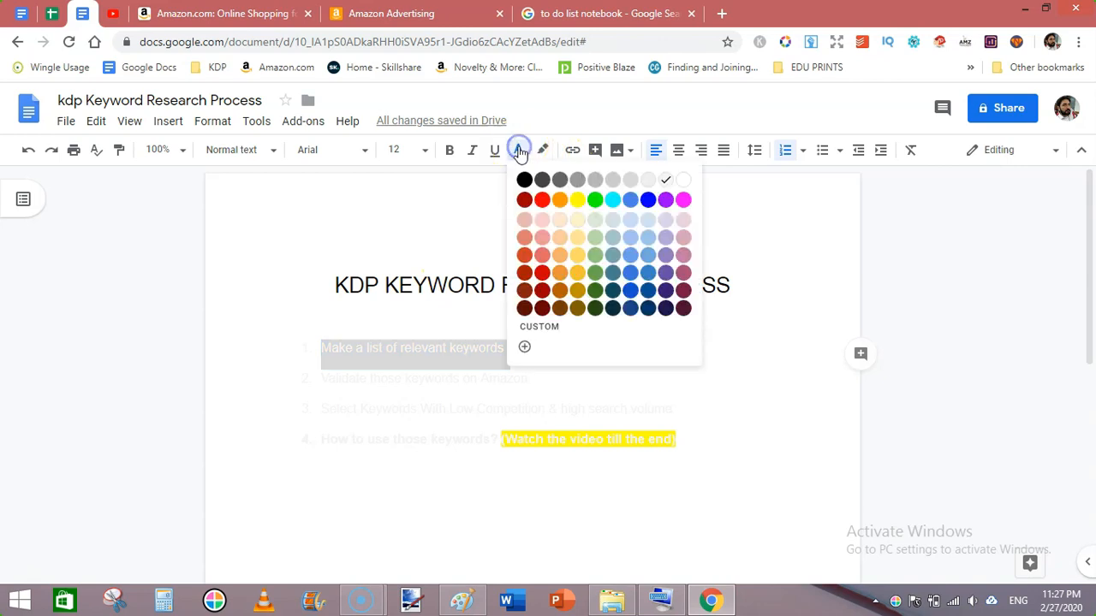
{"action": "left_click", "coordinate": [524, 179]}
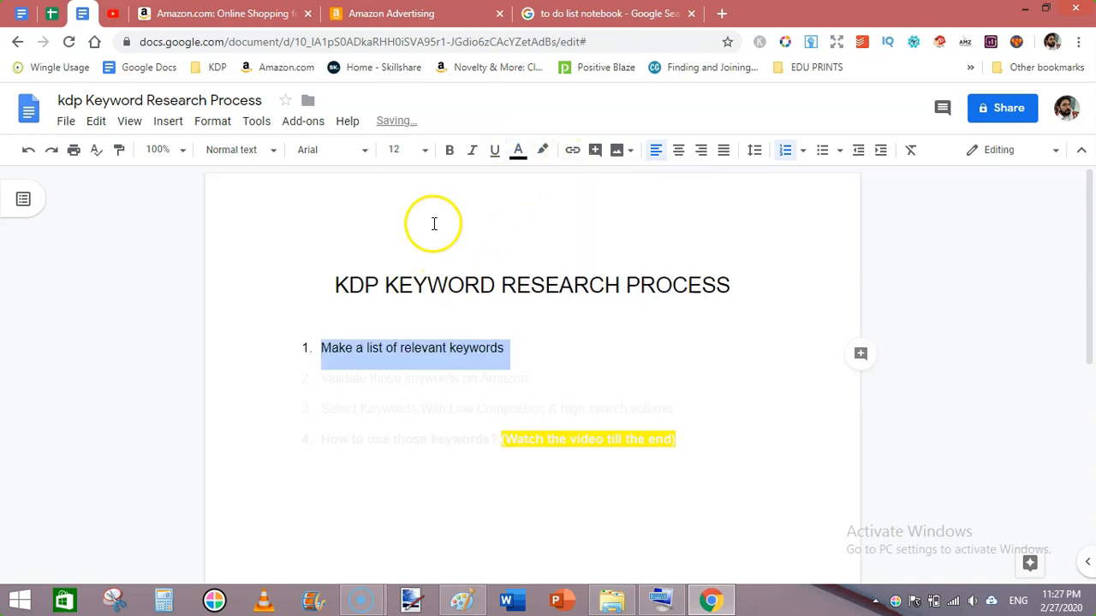
{"action": "left_click", "coordinate": [294, 271]}
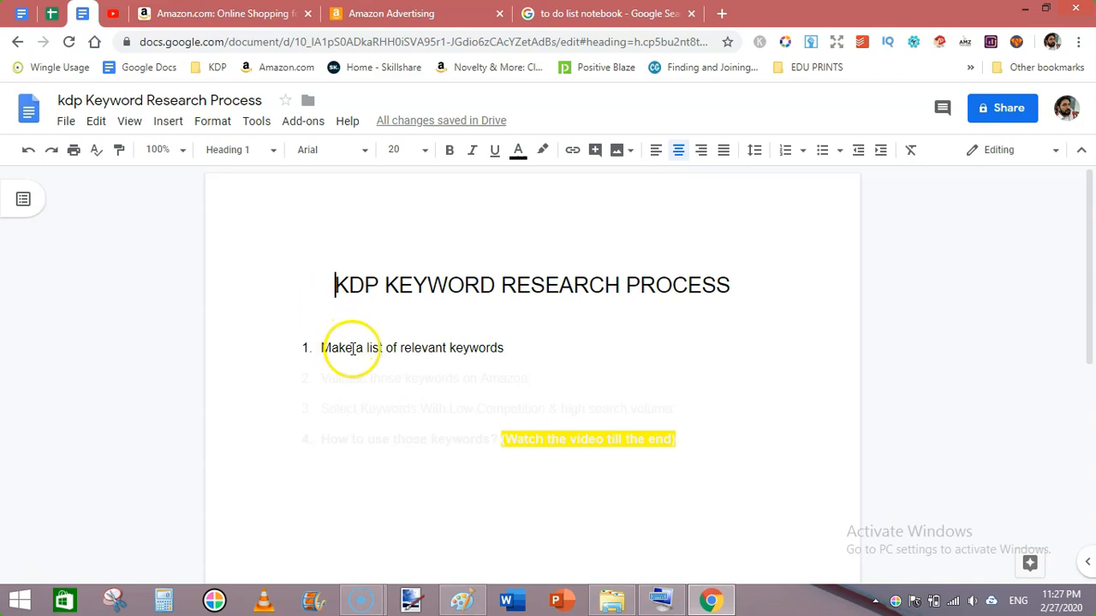
{"action": "triple_click", "coordinate": [360, 374]}
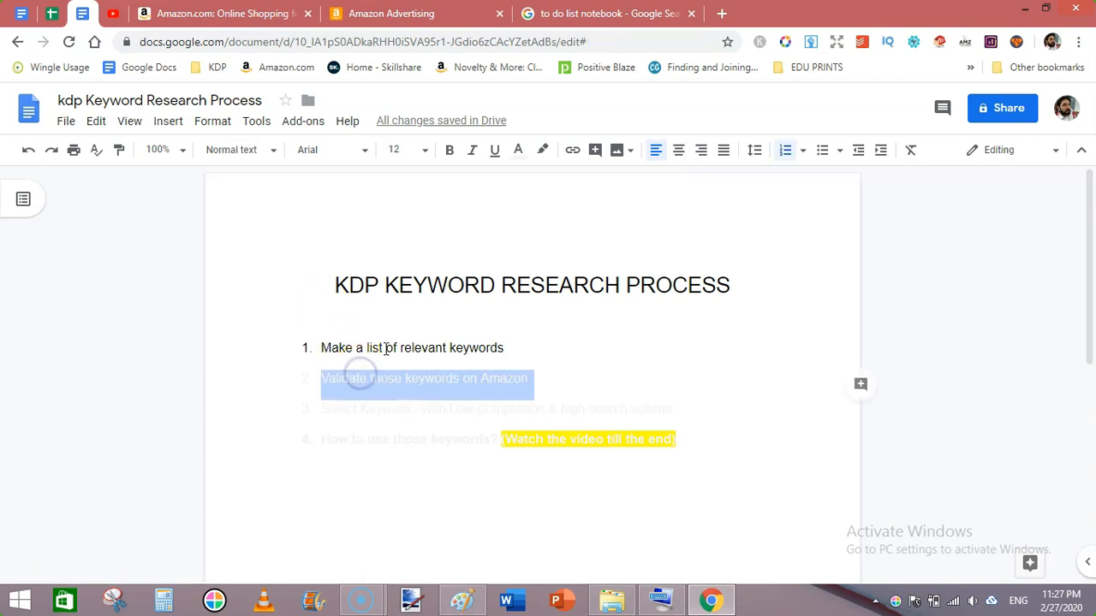
{"action": "left_click", "coordinate": [518, 150]}
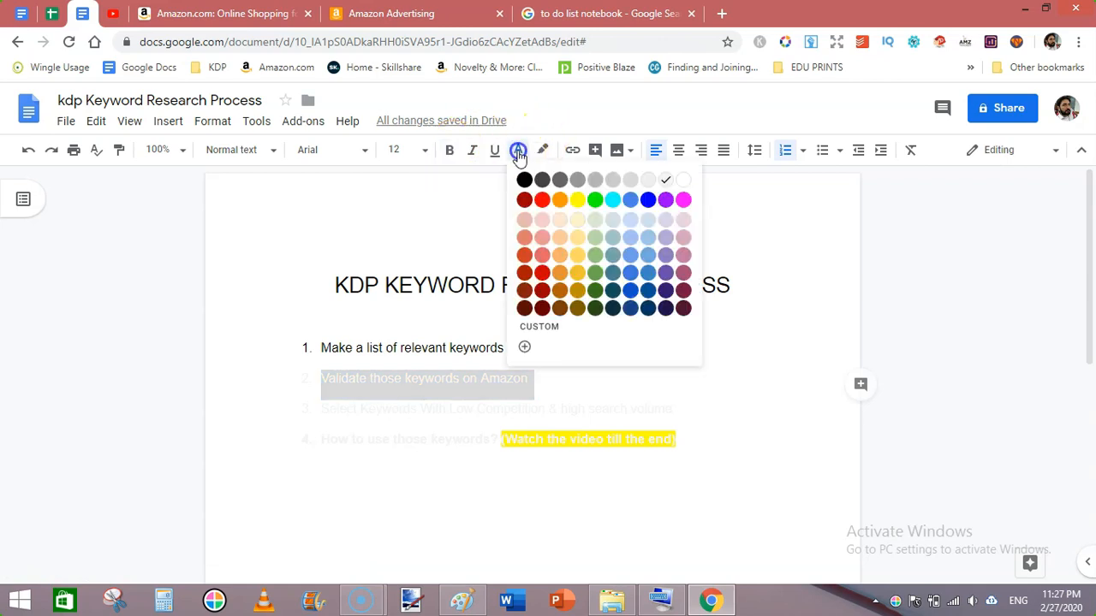
{"action": "left_click", "coordinate": [523, 179]}
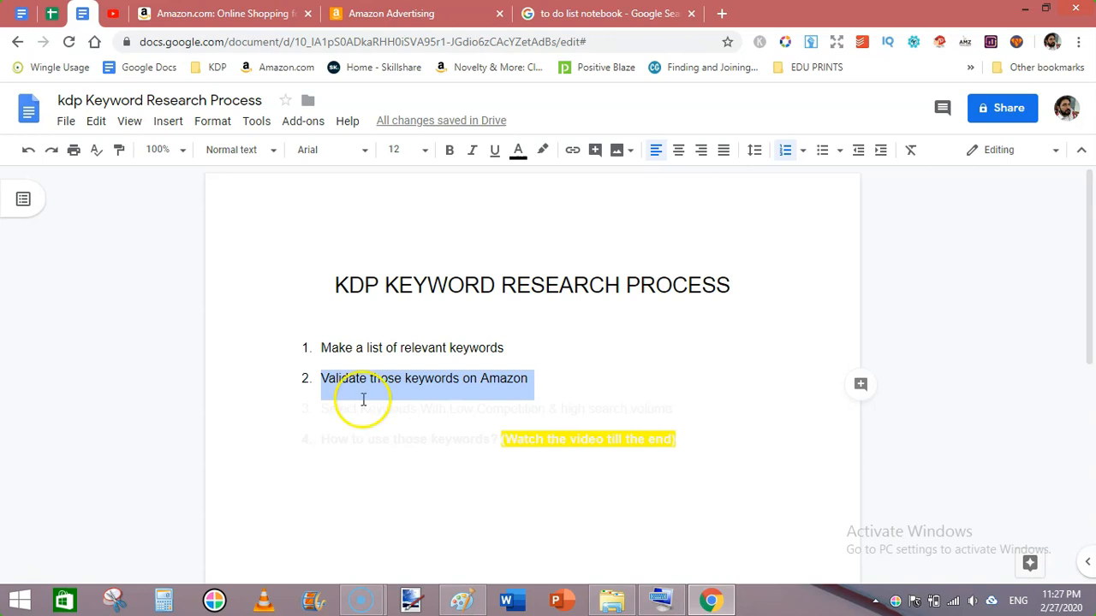
Set the text colour of the third and fourth list items, on selecting and using keywords, to black.
{"action": "double_click", "coordinate": [378, 410]}
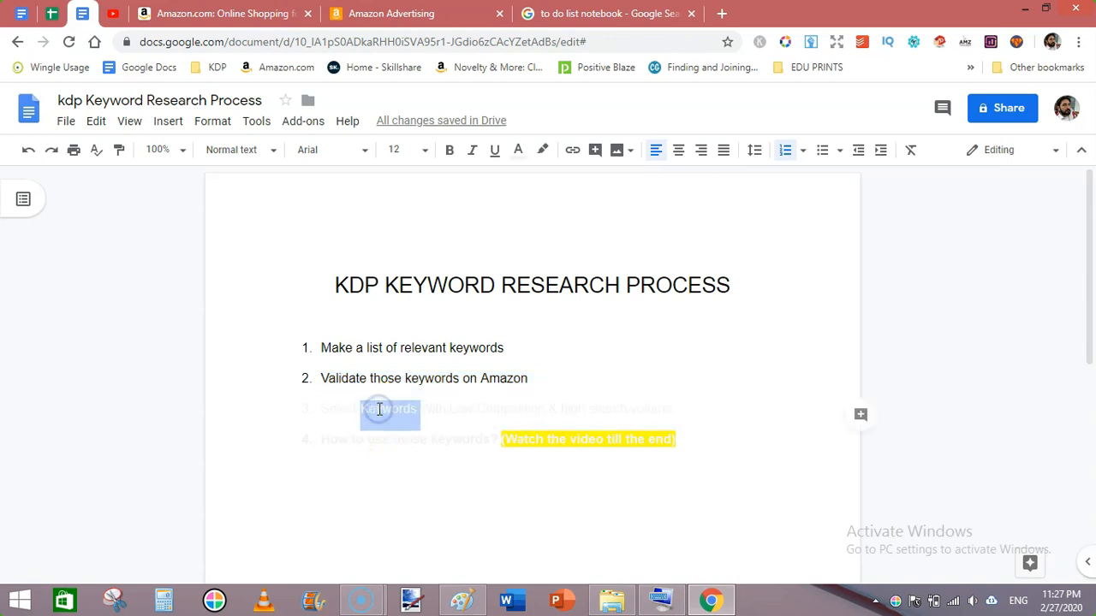
{"action": "triple_click", "coordinate": [378, 409]}
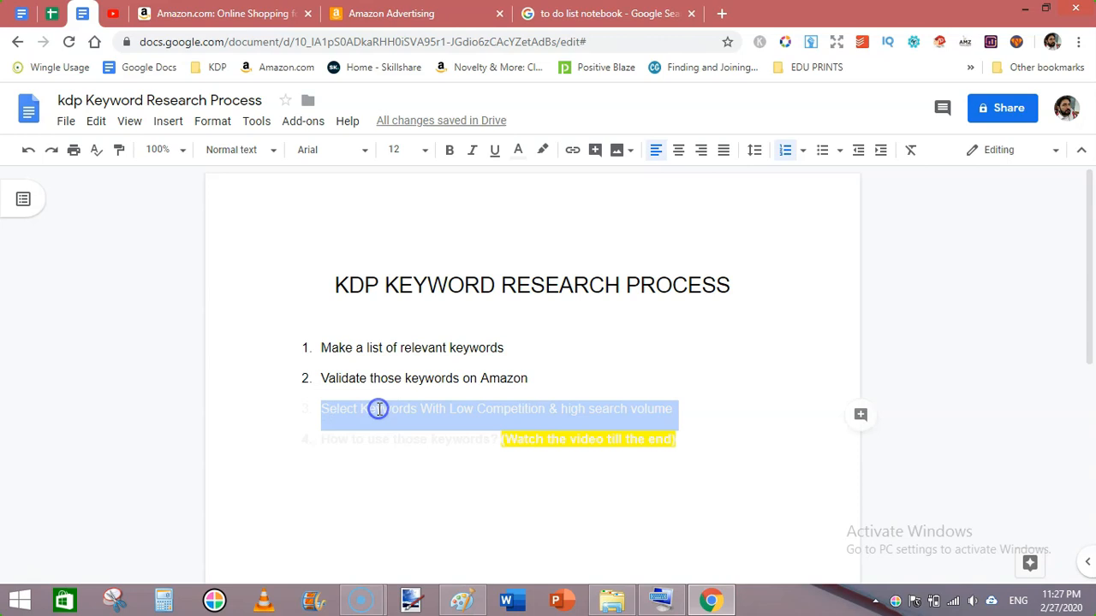
{"action": "left_click", "coordinate": [518, 151]}
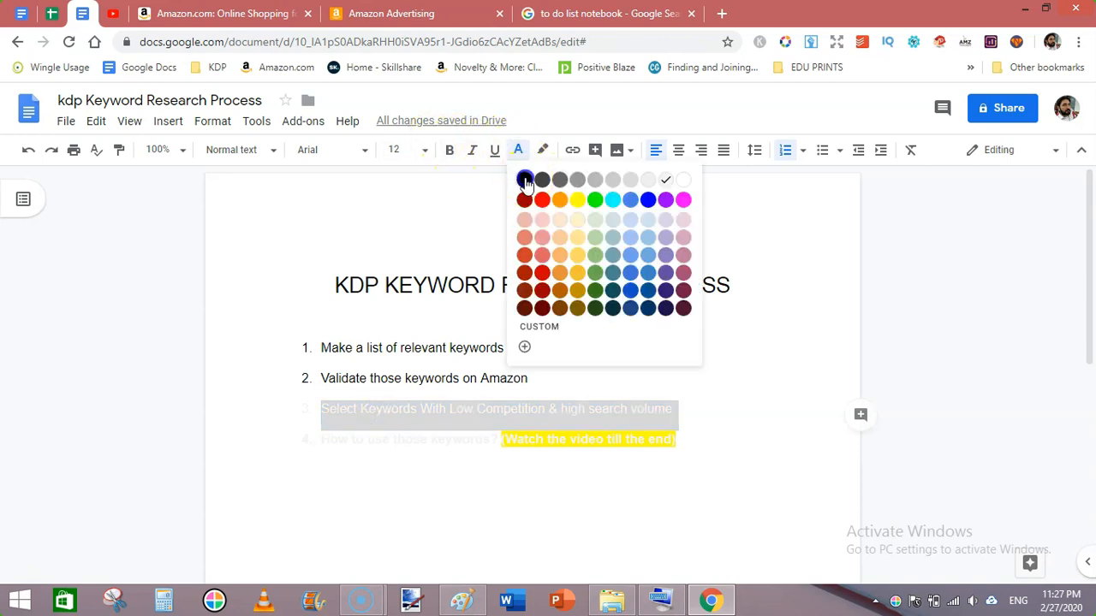
{"action": "left_click", "coordinate": [524, 180]}
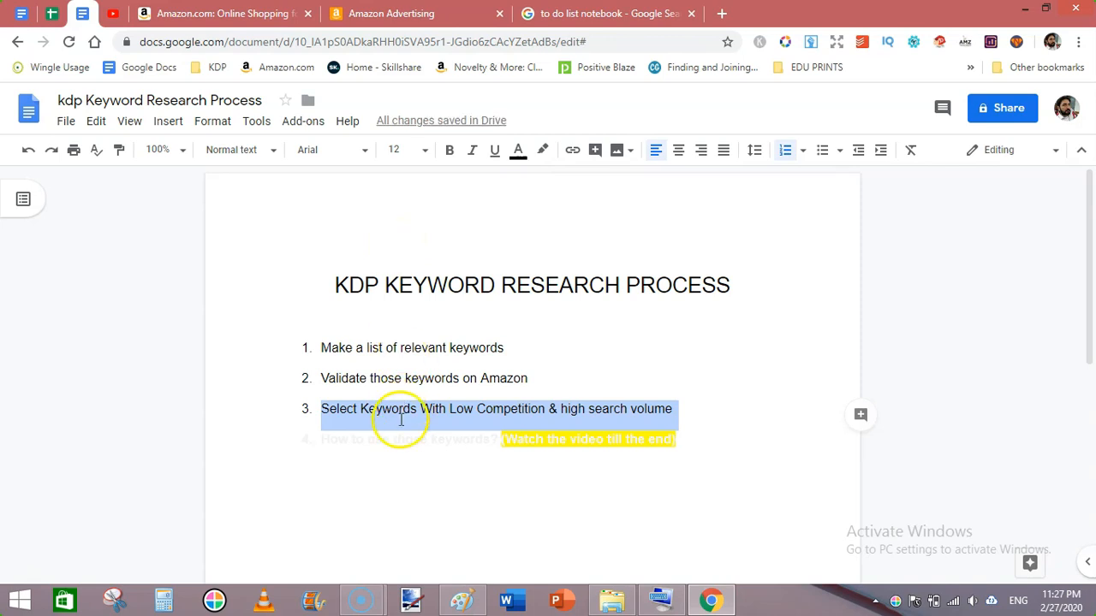
{"action": "triple_click", "coordinate": [379, 438]}
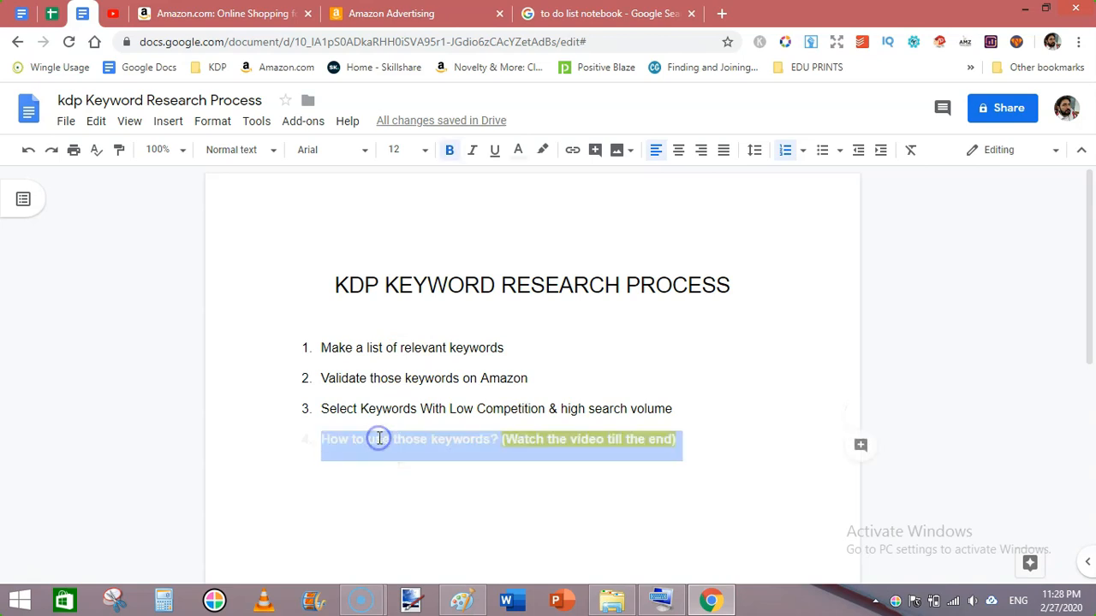
{"action": "left_click", "coordinate": [517, 154]}
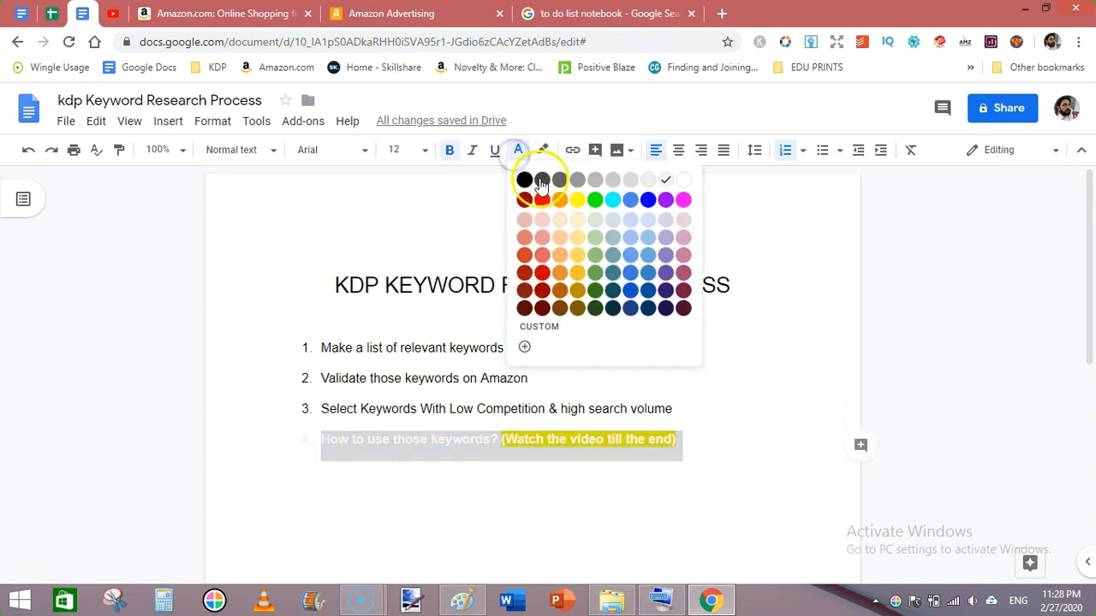
{"action": "left_click", "coordinate": [524, 177]}
{"action": "left_click", "coordinate": [469, 217]}
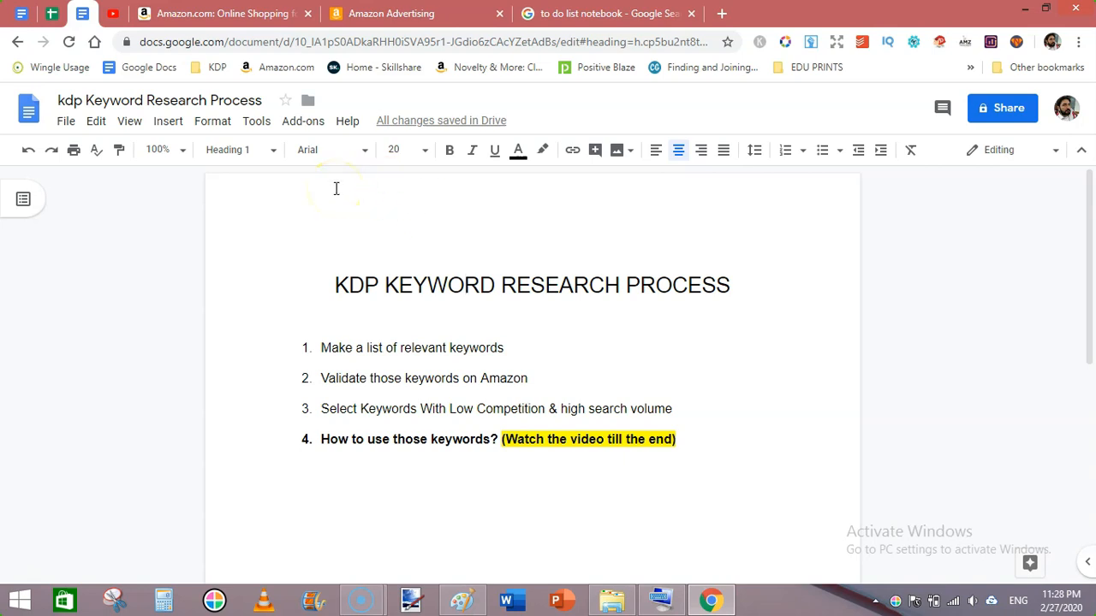
Examine the KEYWORDS, Search Results and Crosss Niche Ideas column headers and the empty rows in the KDP KEYWORD RESEARCH spreadsheet.
{"action": "left_click", "coordinate": [52, 13]}
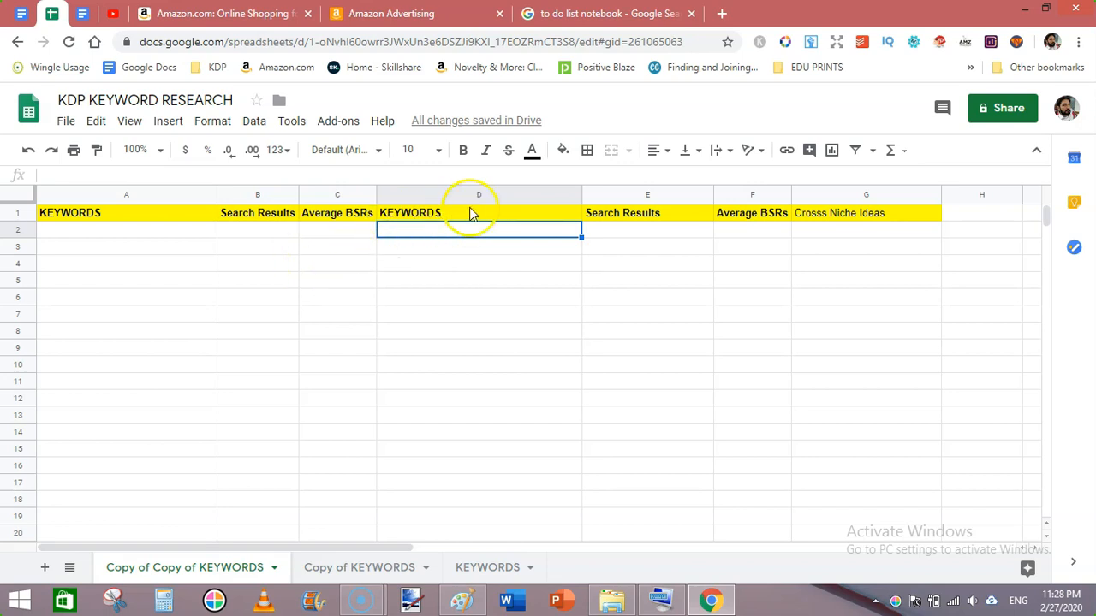
{"action": "left_click", "coordinate": [521, 215]}
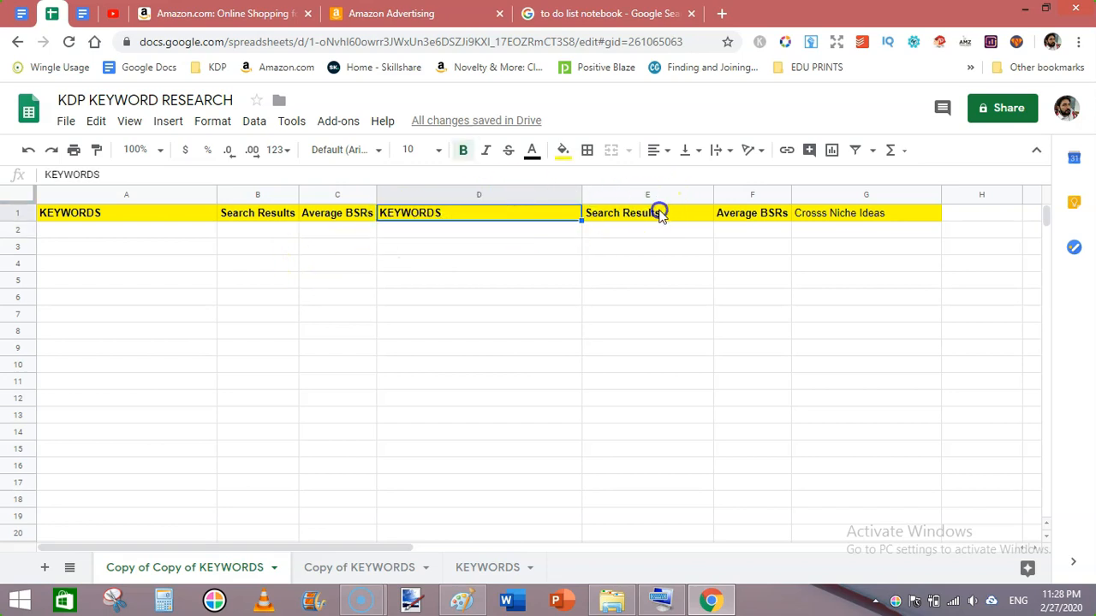
{"action": "left_click", "coordinate": [660, 214]}
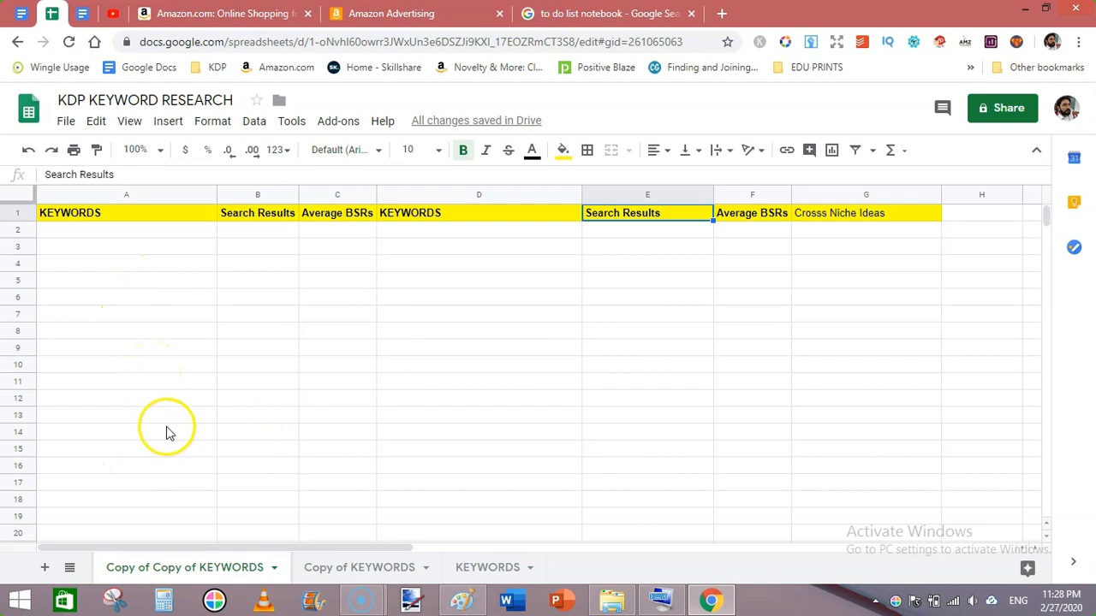
{"action": "left_click_drag", "start_coordinate": [1044, 199], "coordinate": [1050, 249]}
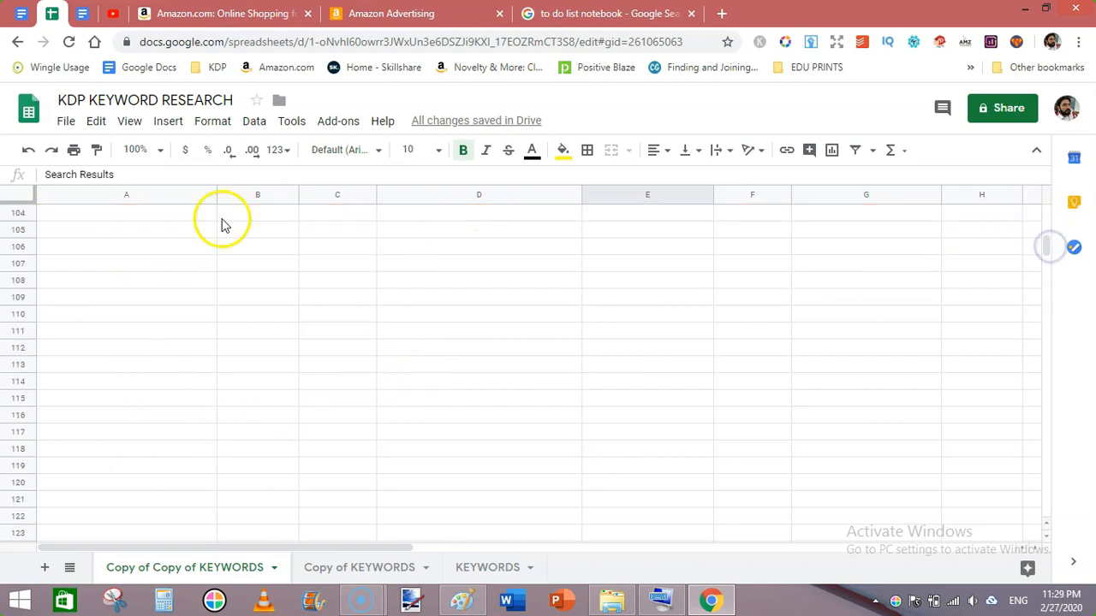
{"action": "left_click_drag", "start_coordinate": [1047, 245], "coordinate": [1047, 202]}
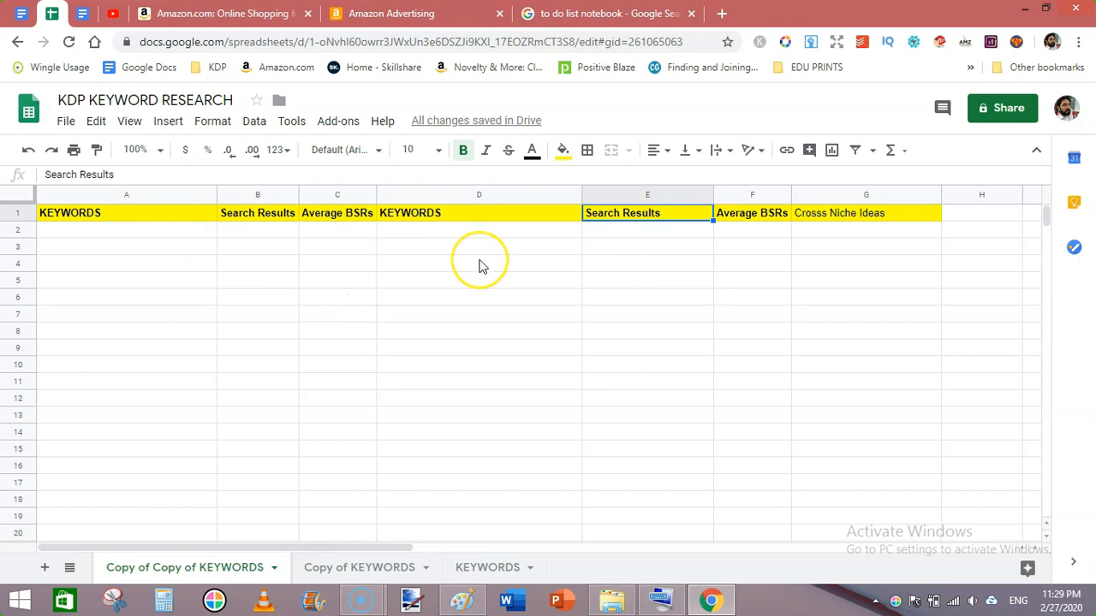
{"action": "left_click", "coordinate": [861, 218]}
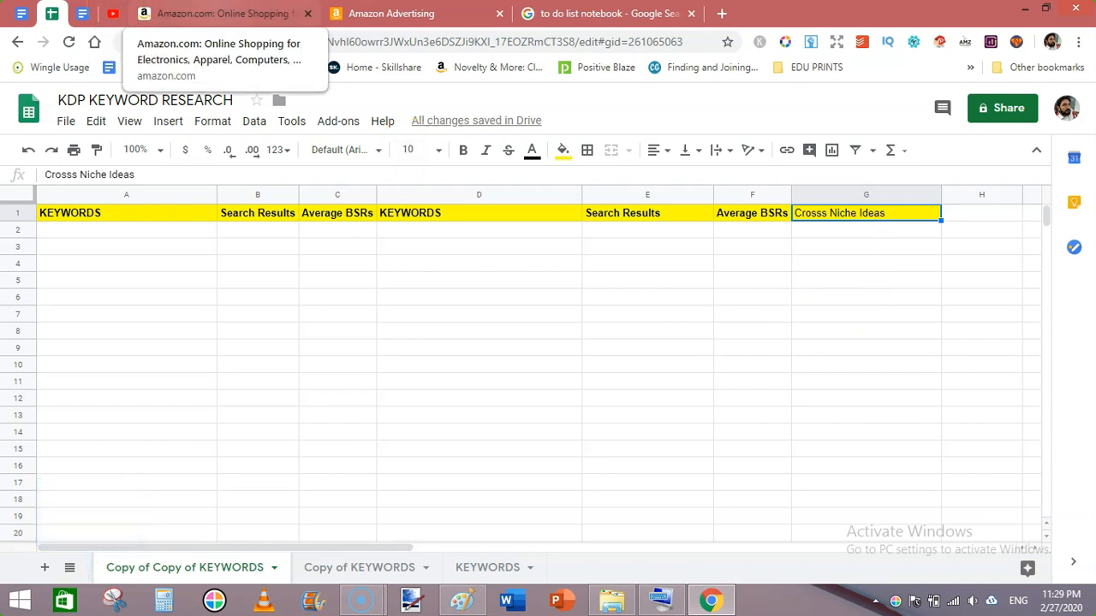
Enter "to do list notebook" as the search phrase on Amazon to bring up its keyword suggestions.
{"action": "left_click", "coordinate": [197, 13]}
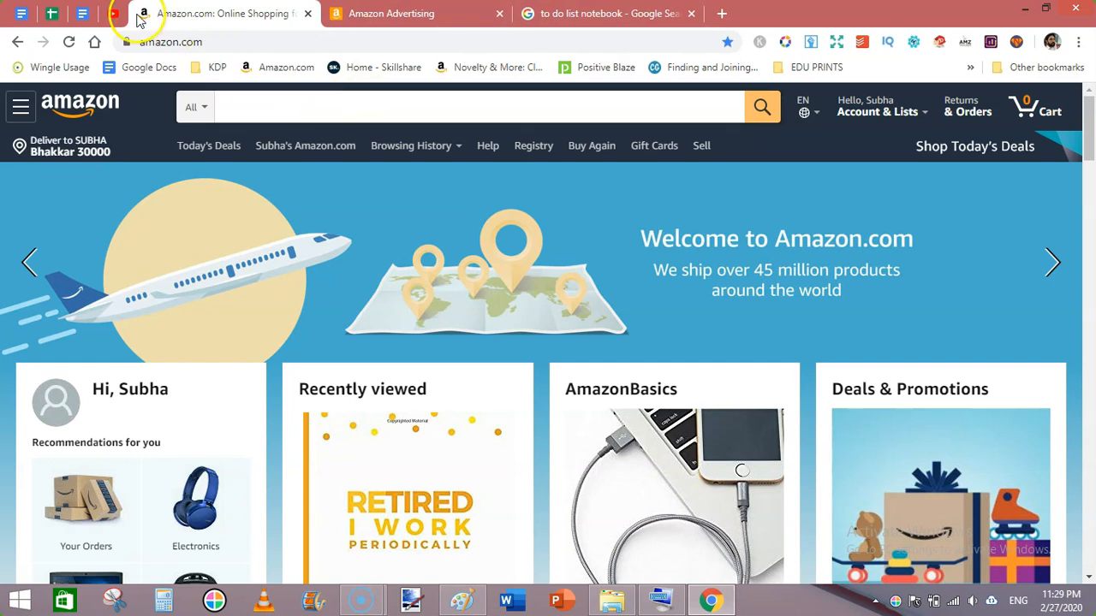
{"action": "left_click", "coordinate": [240, 107]}
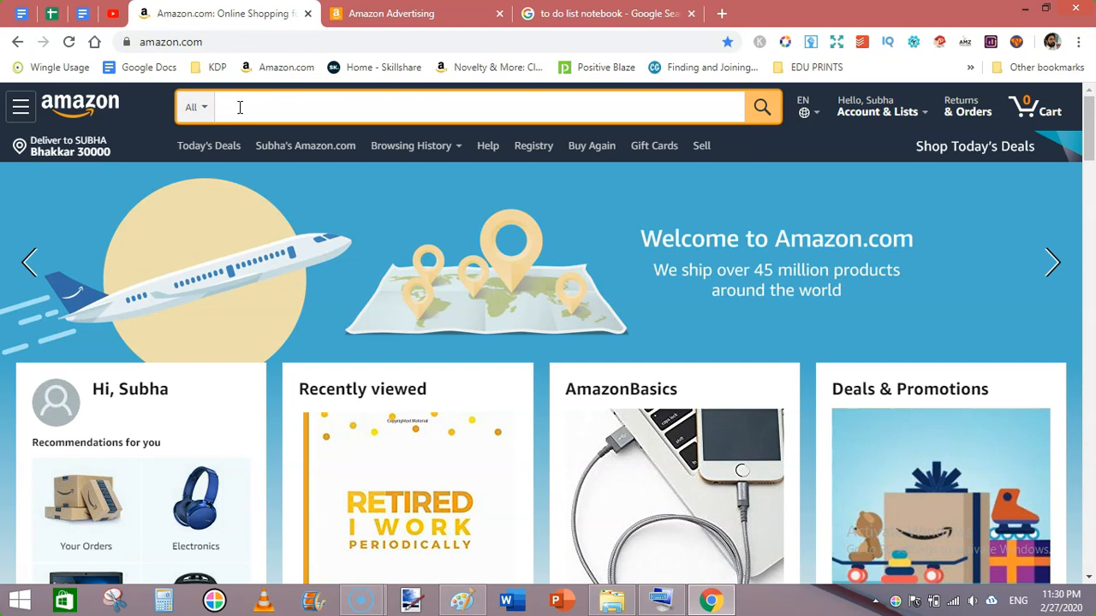
{"action": "type", "text": "t"}
{"action": "type", "text": "do list no"}
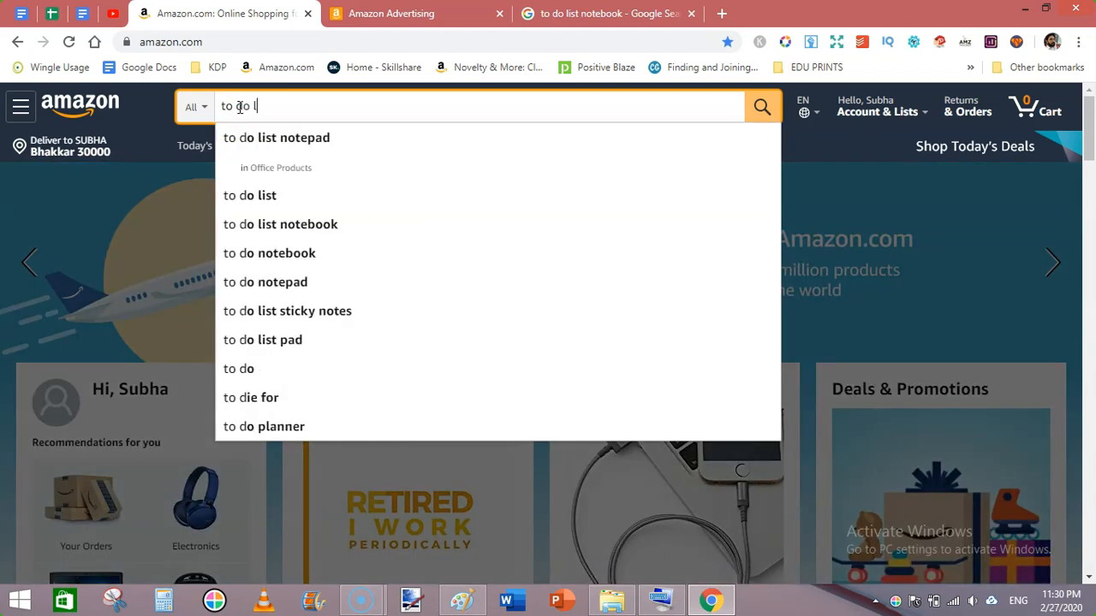
{"action": "type", "text": "tebook"}
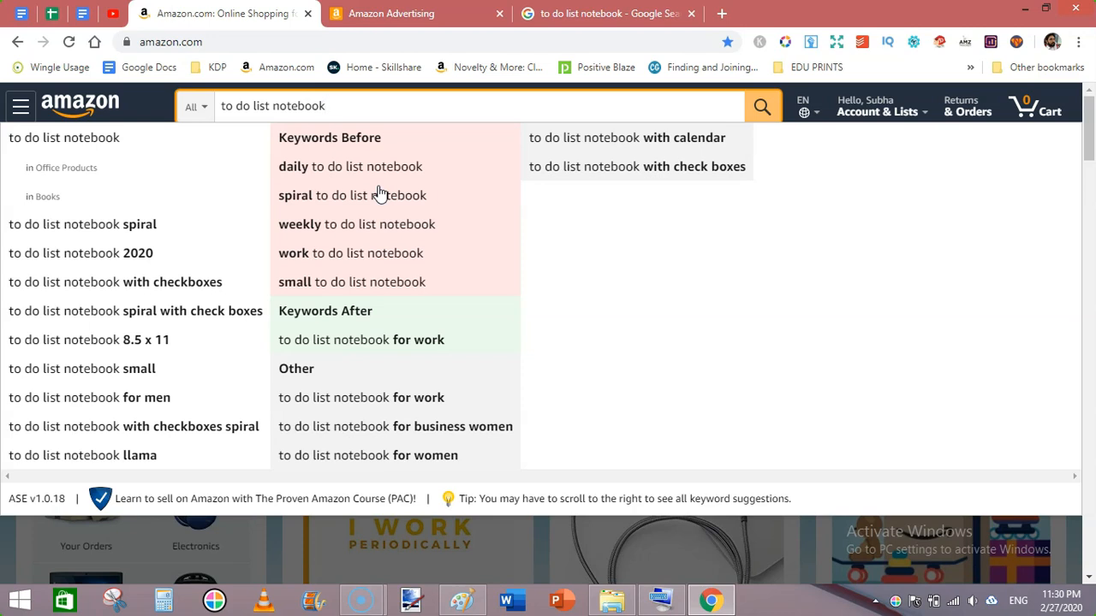
{"action": "left_click", "coordinate": [415, 202]}
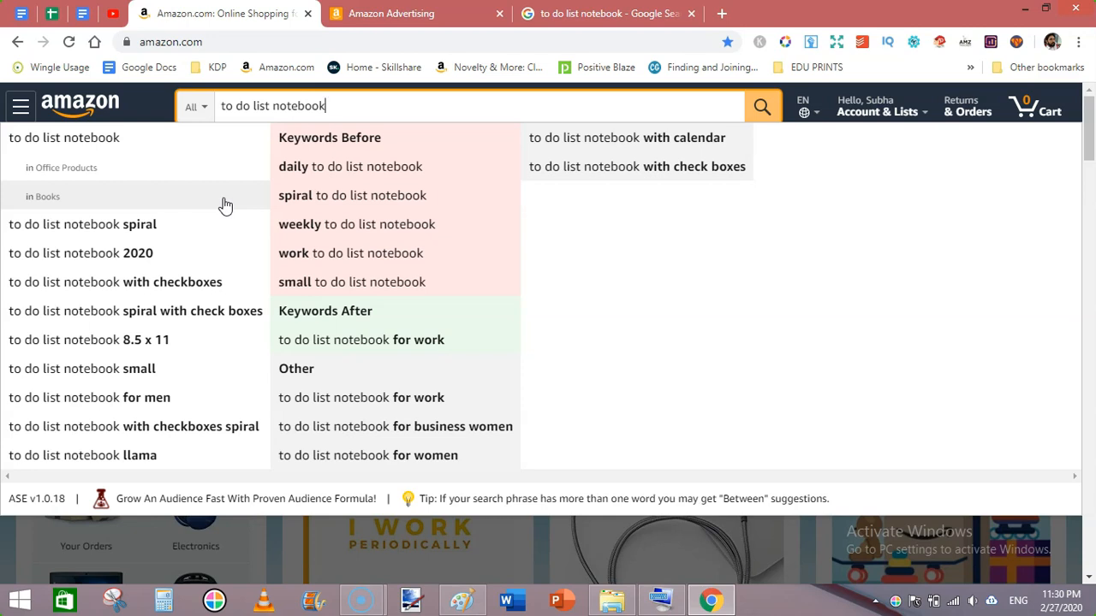
Switch to Paint, remove the outdated "monthly to" screenshot, and paste the "to do list notebook" suggestions screenshot onto the canvas.
{"action": "left_click", "coordinate": [463, 603]}
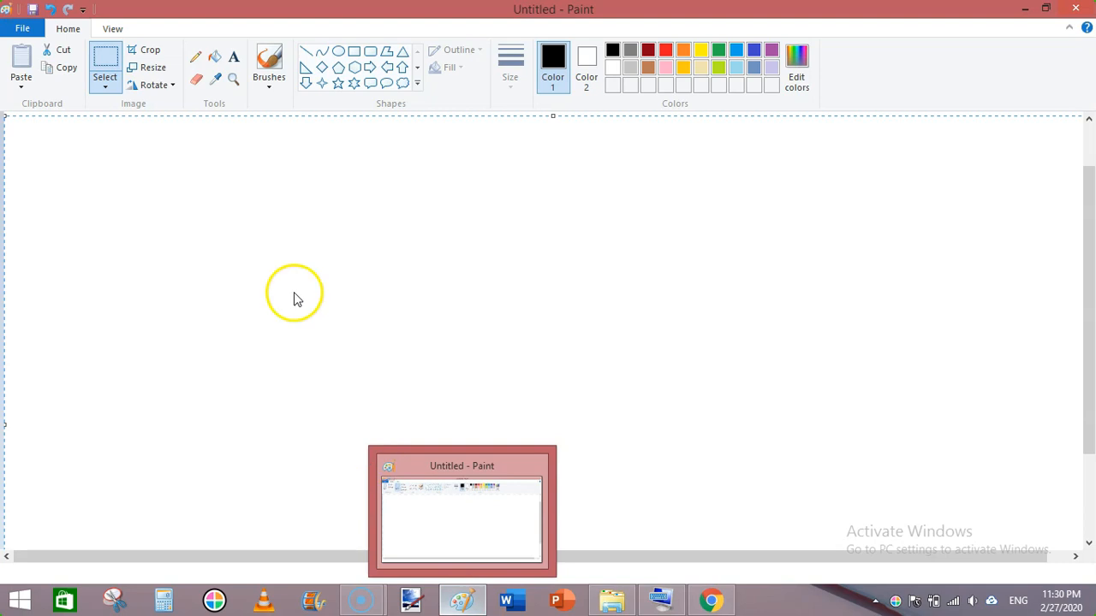
{"action": "key", "text": "ctrl+v"}
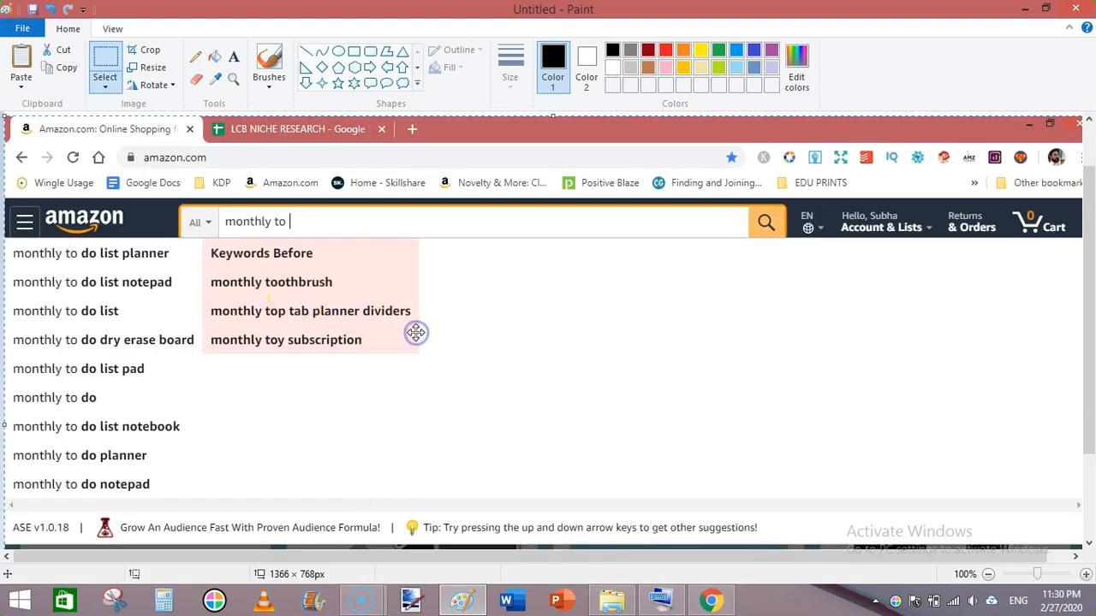
{"action": "key", "text": "Delete"}
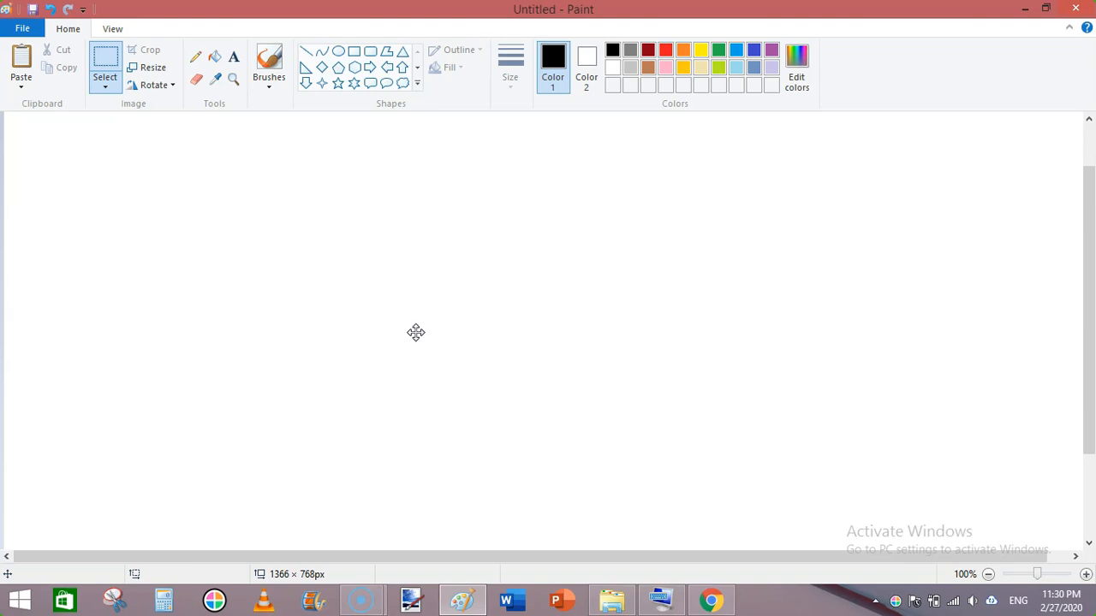
{"action": "key", "text": "ctrl+v"}
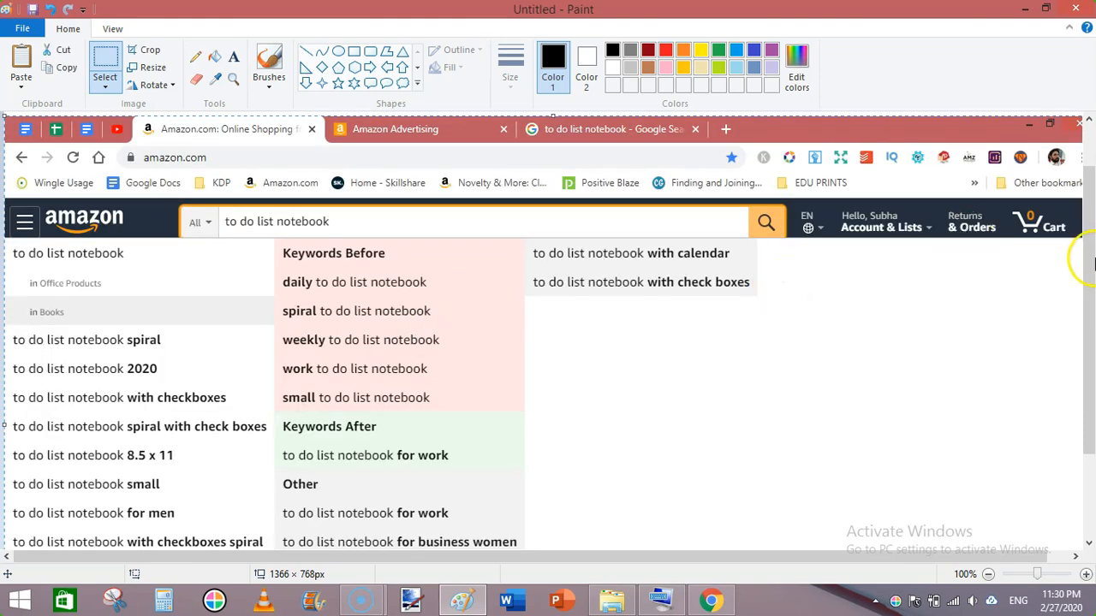
{"action": "left_click_drag", "start_coordinate": [1090, 267], "coordinate": [1091, 341]}
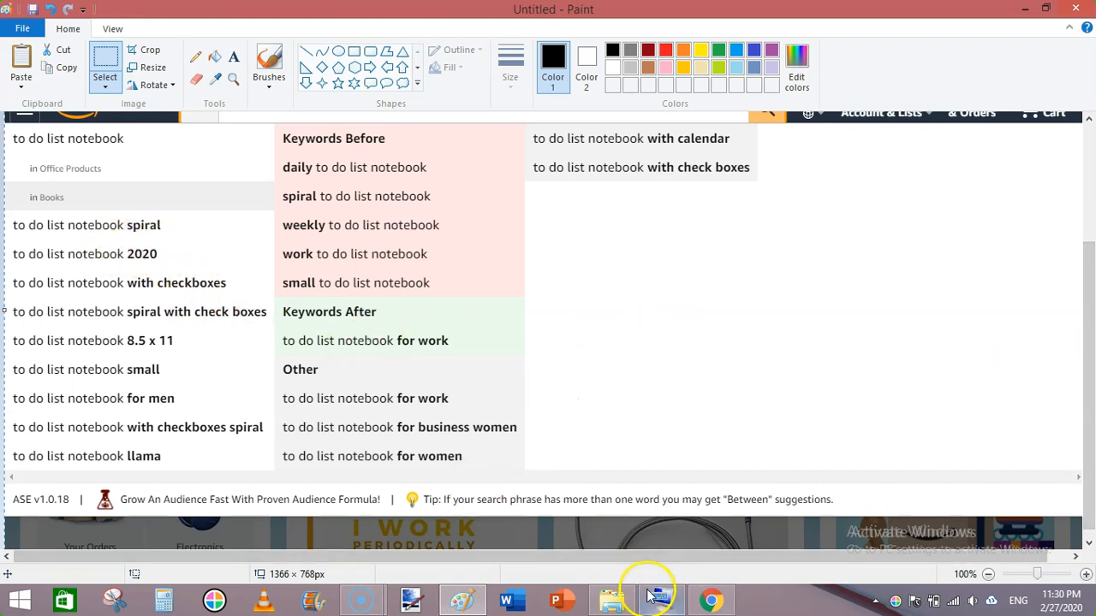
Switch to the browser and shorten the Amazon search phrase to "to do list" to bring up its suggestions.
{"action": "left_click", "coordinate": [709, 599]}
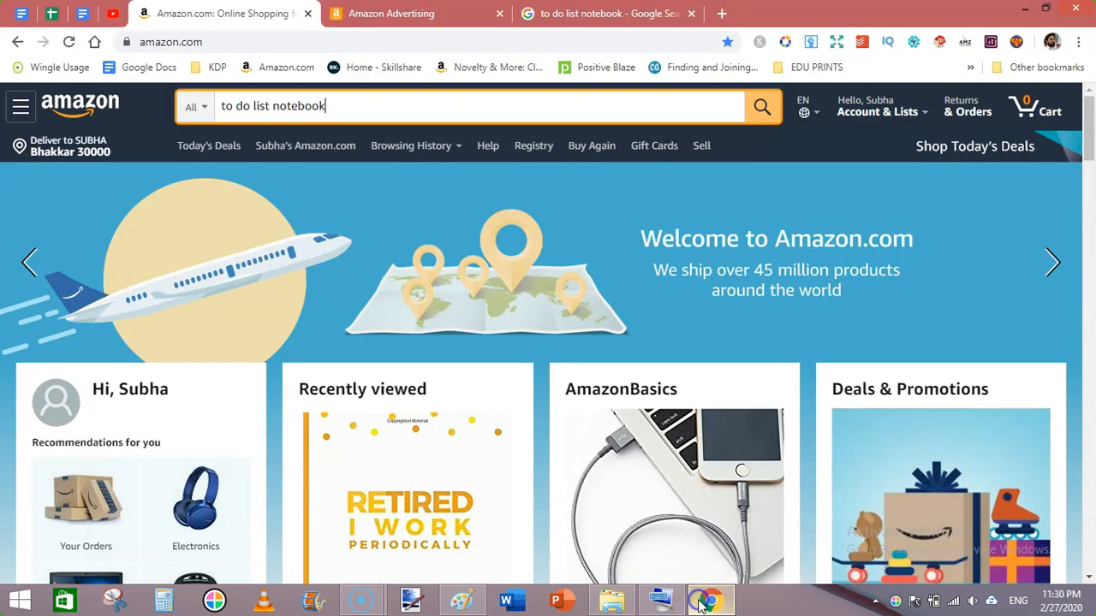
{"action": "left_click", "coordinate": [51, 13]}
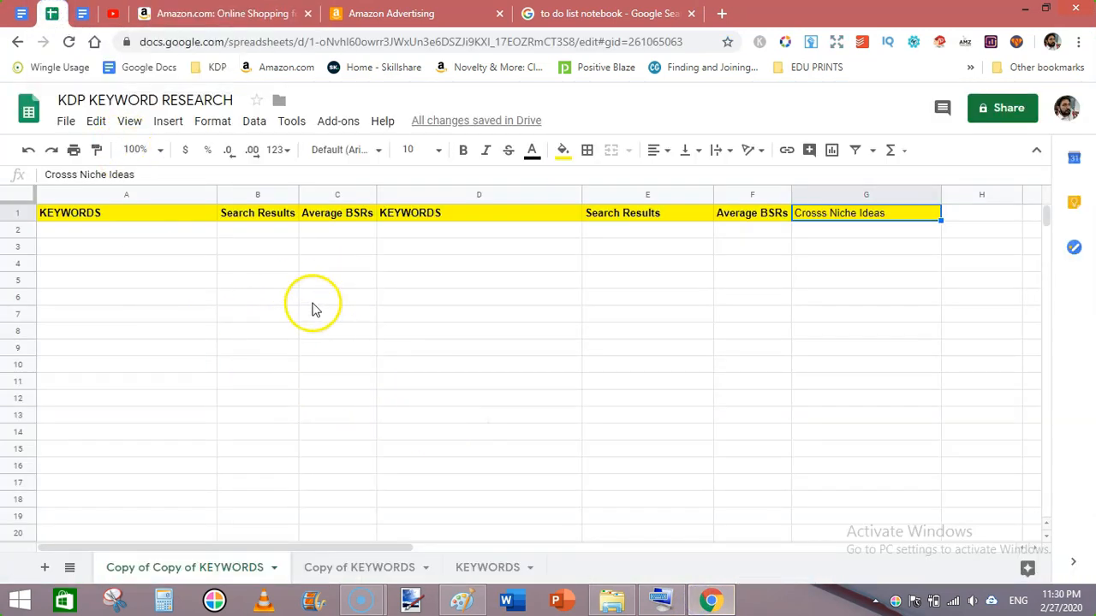
{"action": "left_click", "coordinate": [221, 13]}
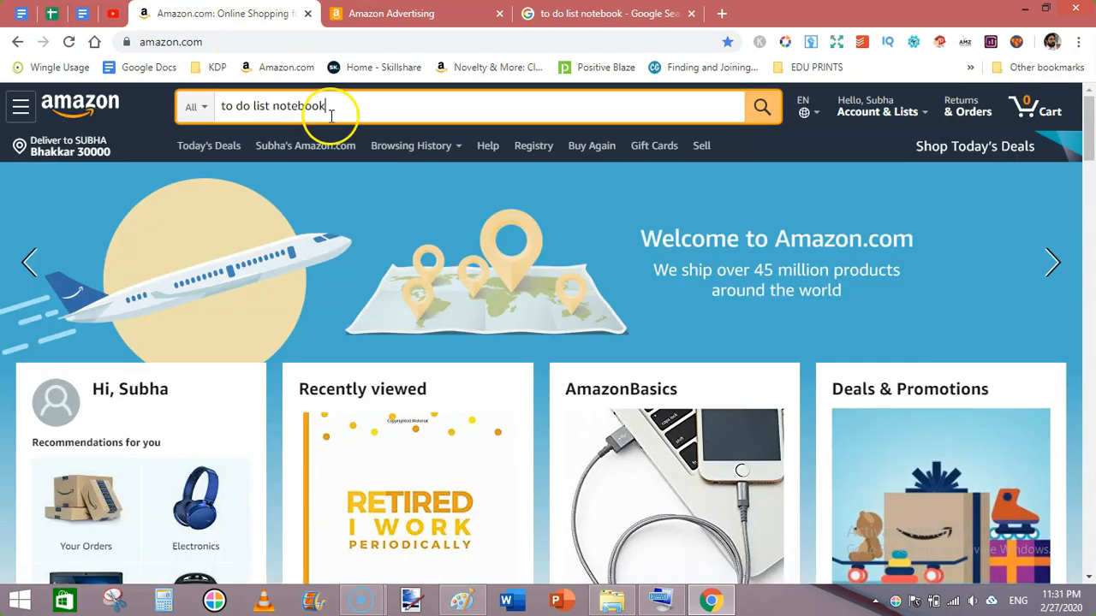
{"action": "key", "text": "BackSpace"}
{"action": "key", "text": "BackSpace"}
{"action": "key", "text": "BackSpace"}
{"action": "key", "text": "BackSpace"}
{"action": "key", "text": "BackSpace"}
{"action": "key", "text": "BackSpace"}
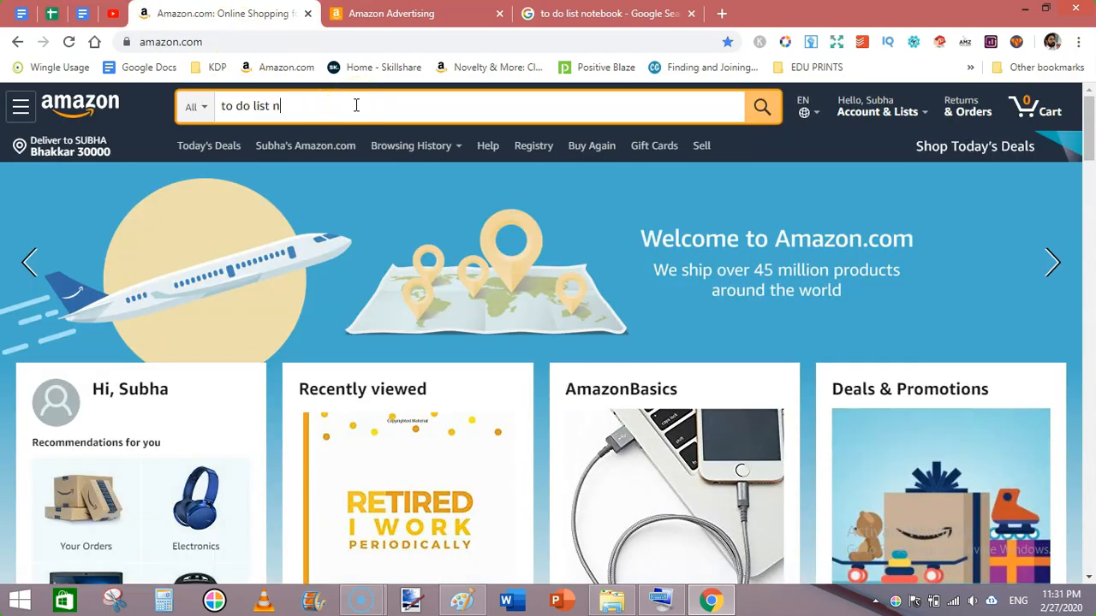
{"action": "key", "text": "BackSpace"}
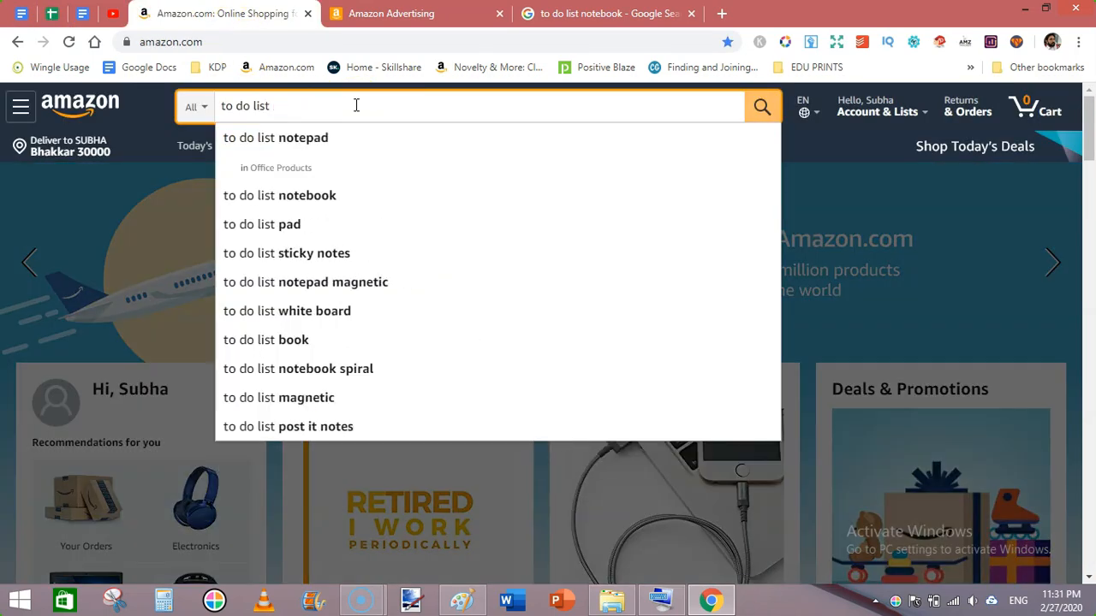
Review the "to do list notebook" suggestions screenshot in Paint, and check the KDP KEYWORD RESEARCH spreadsheet's columns in the browser.
{"action": "left_click", "coordinate": [455, 604]}
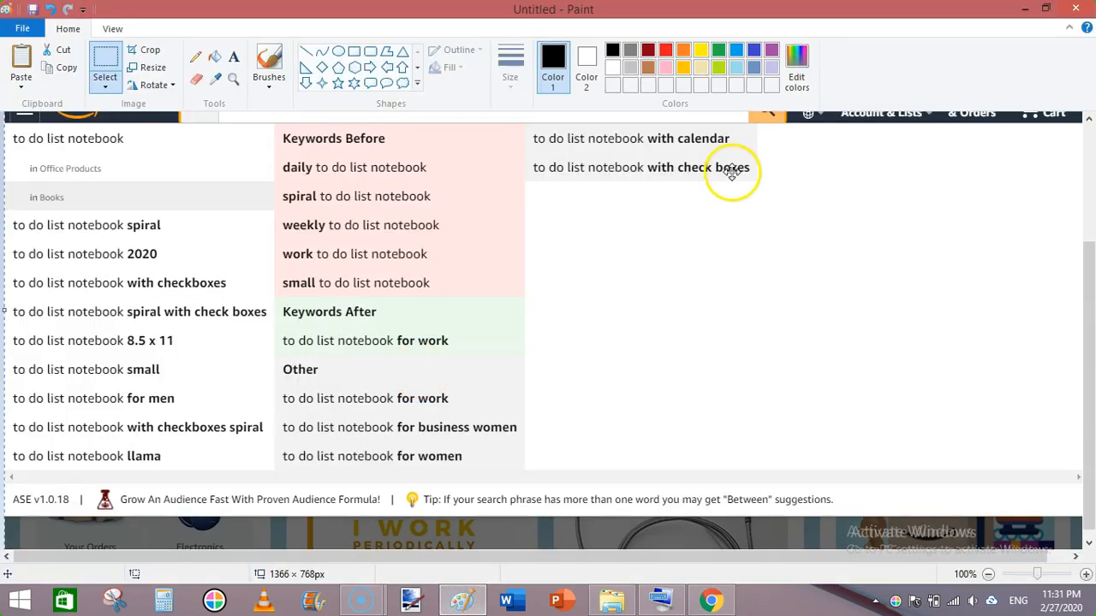
{"action": "left_click_drag", "start_coordinate": [1090, 298], "coordinate": [1089, 214]}
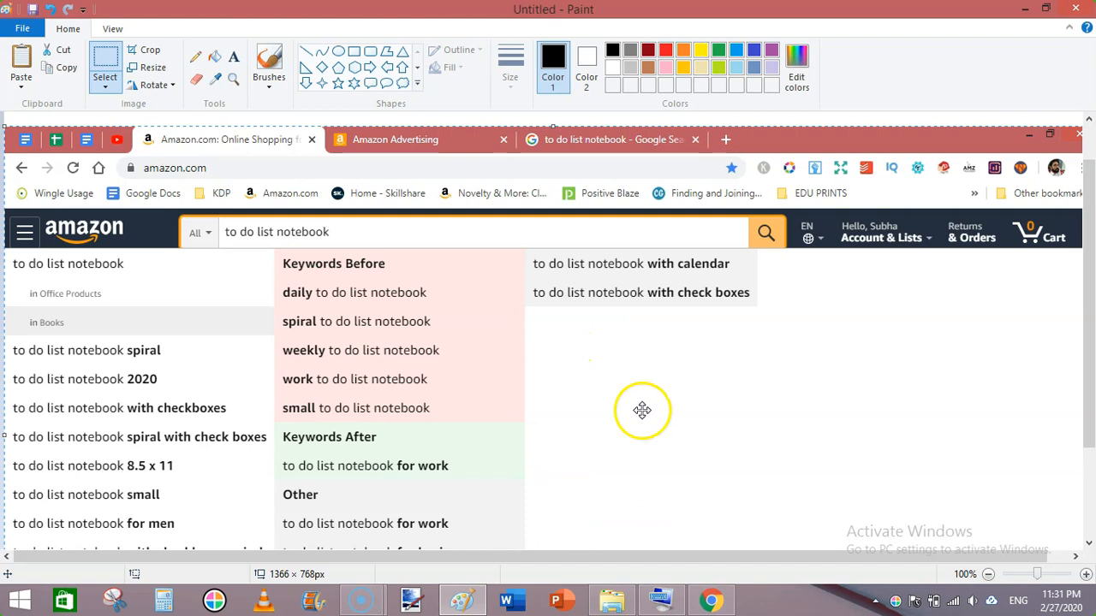
{"action": "left_click", "coordinate": [712, 602]}
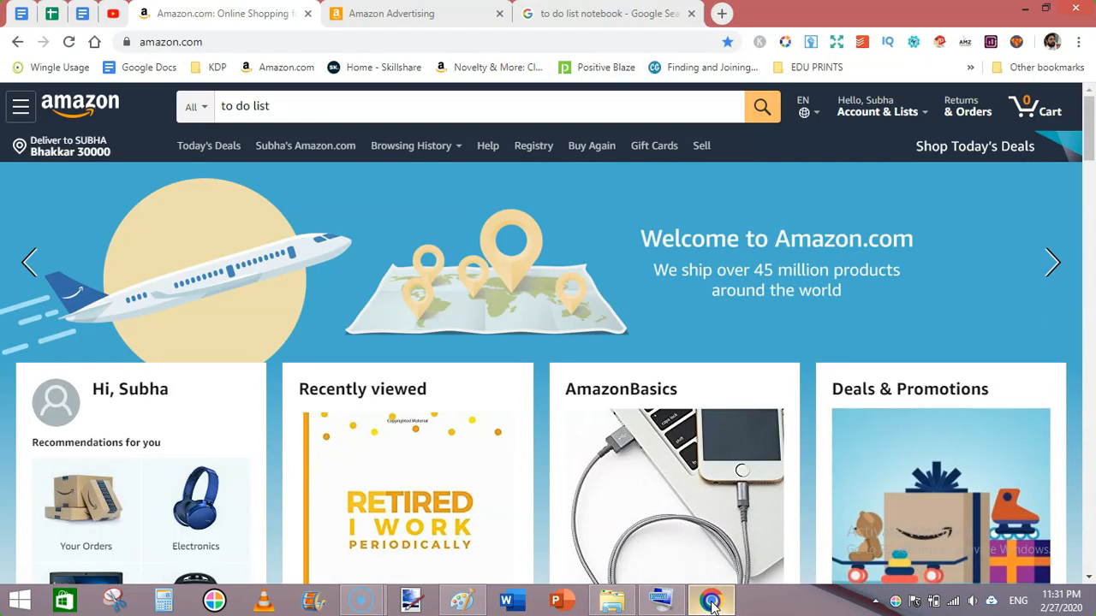
{"action": "left_click", "coordinate": [49, 13]}
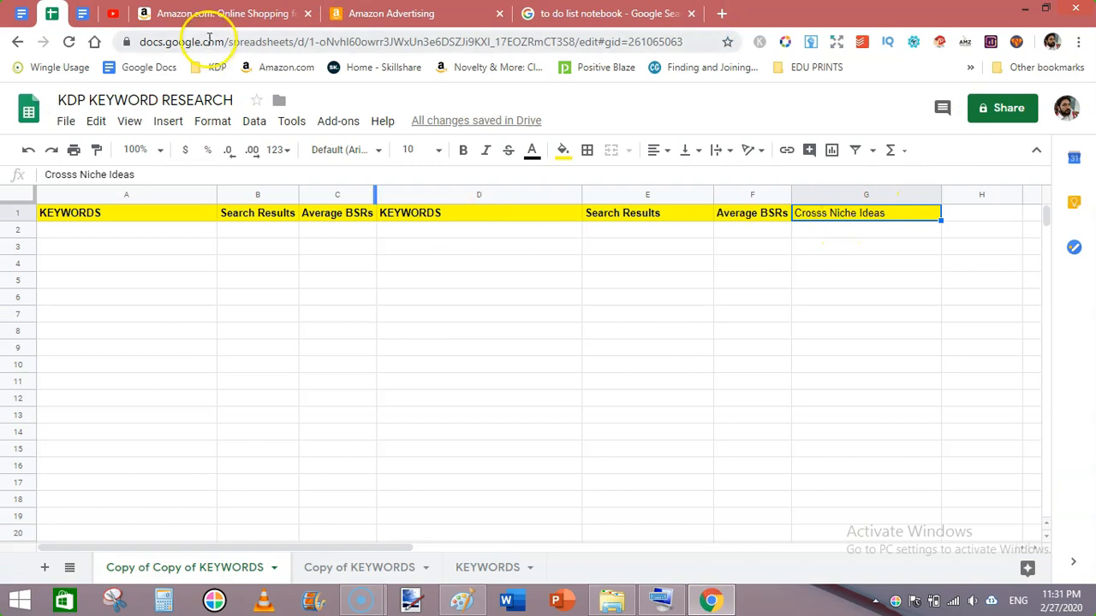
Replace the Amazon search phrase with "to do list notepad" to bring up its keyword suggestions.
{"action": "left_click", "coordinate": [171, 14]}
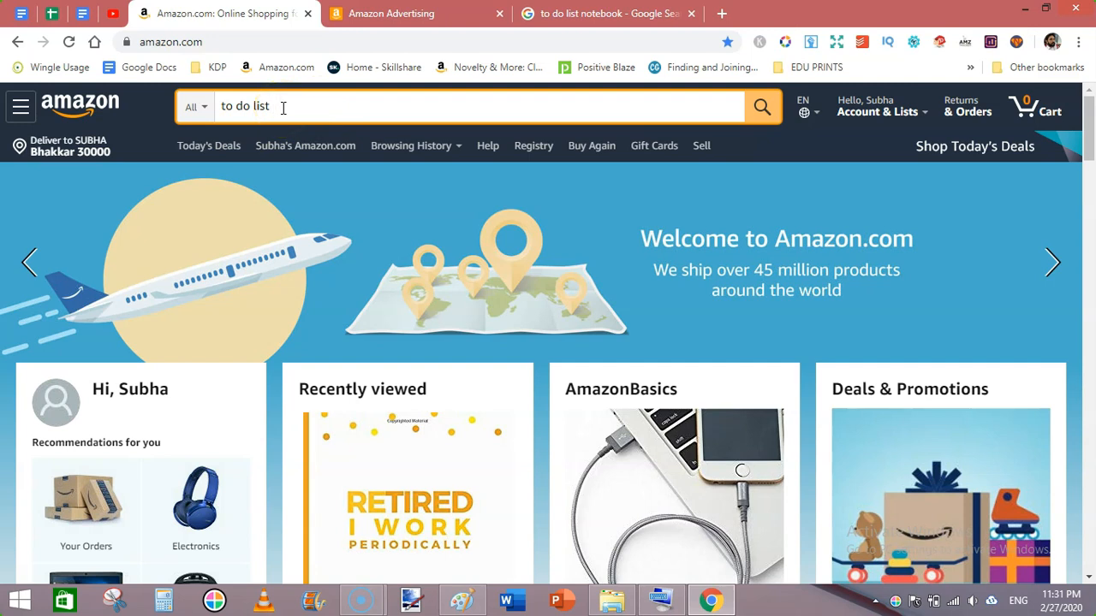
{"action": "key", "text": "BackSpace"}
{"action": "key", "text": "BackSpace"}
{"action": "key", "text": "BackSpace"}
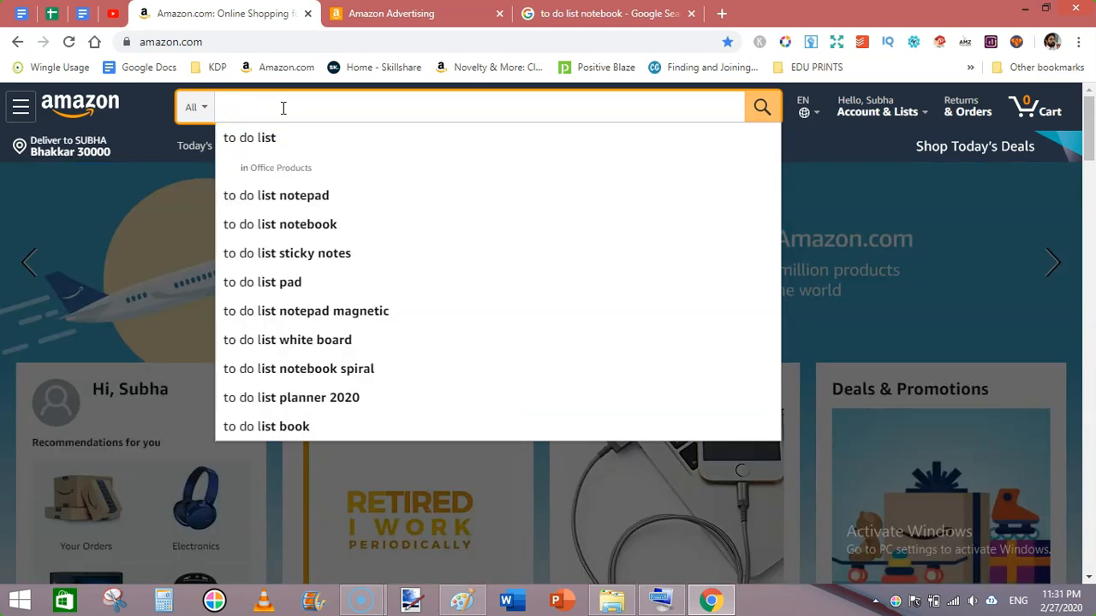
{"action": "type", "text": "to do list "}
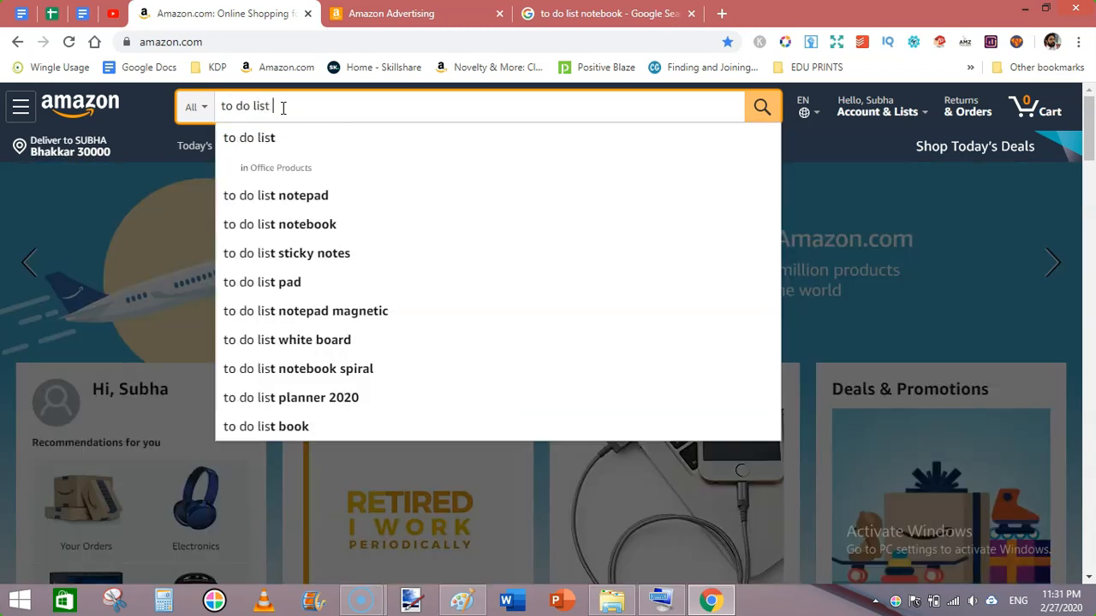
{"action": "type", "text": "notepad"}
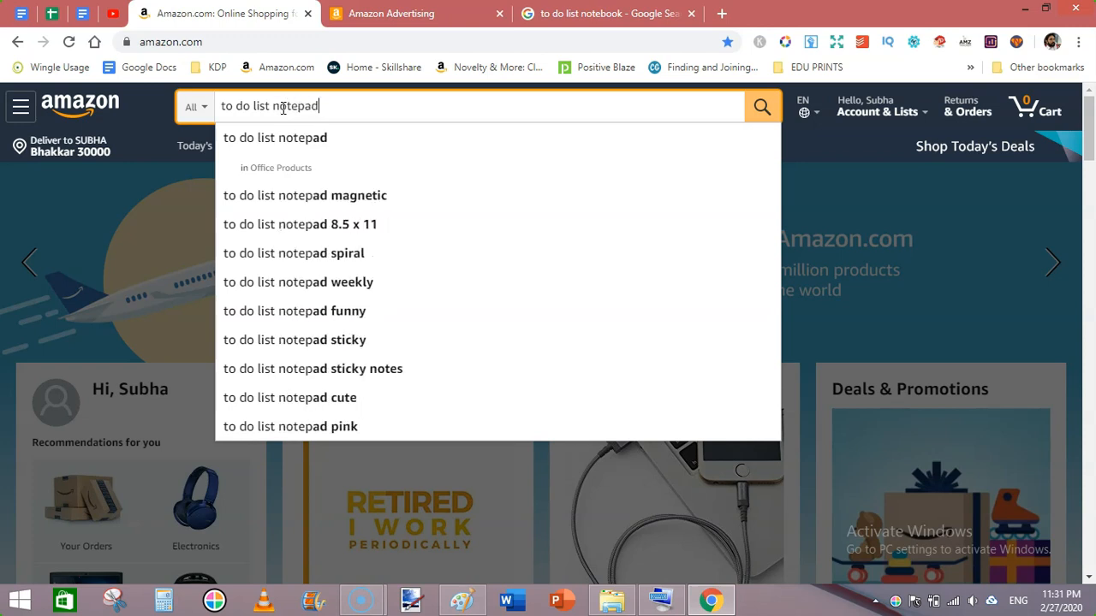
Check Amazon's suggestions for a phrase beginning "funny to do", and clear the search phrase.
{"action": "key", "text": "BackSpace"}
{"action": "key", "text": "BackSpace"}
{"action": "key", "text": "BackSpace"}
{"action": "type", "text": "gu"}
{"action": "key", "text": "BackSpace"}
{"action": "key", "text": "BackSpace"}
{"action": "type", "text": "funny "}
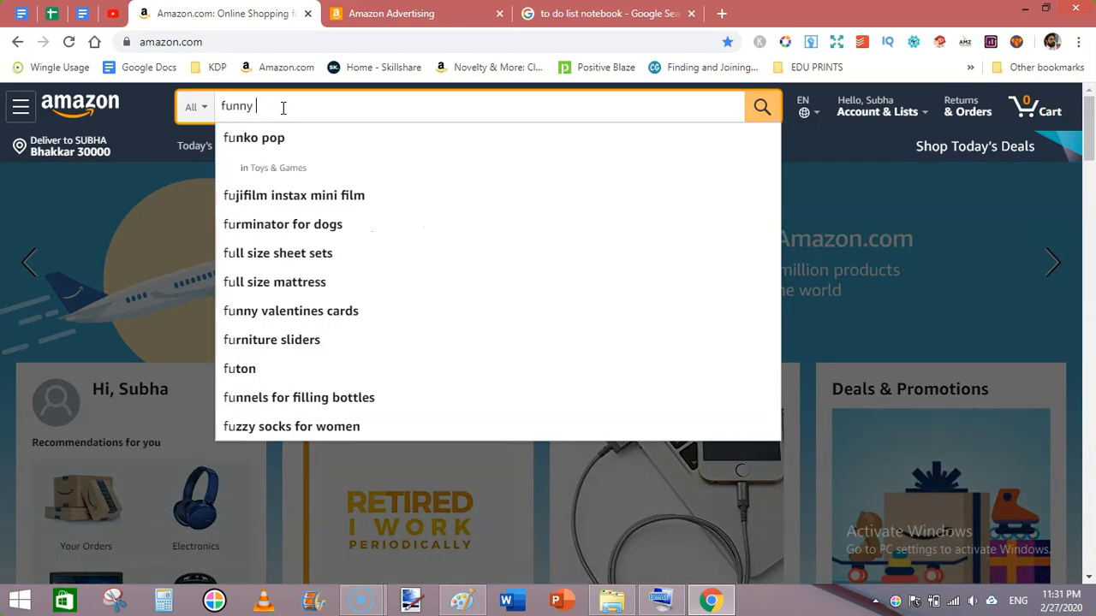
{"action": "type", "text": "to do l"}
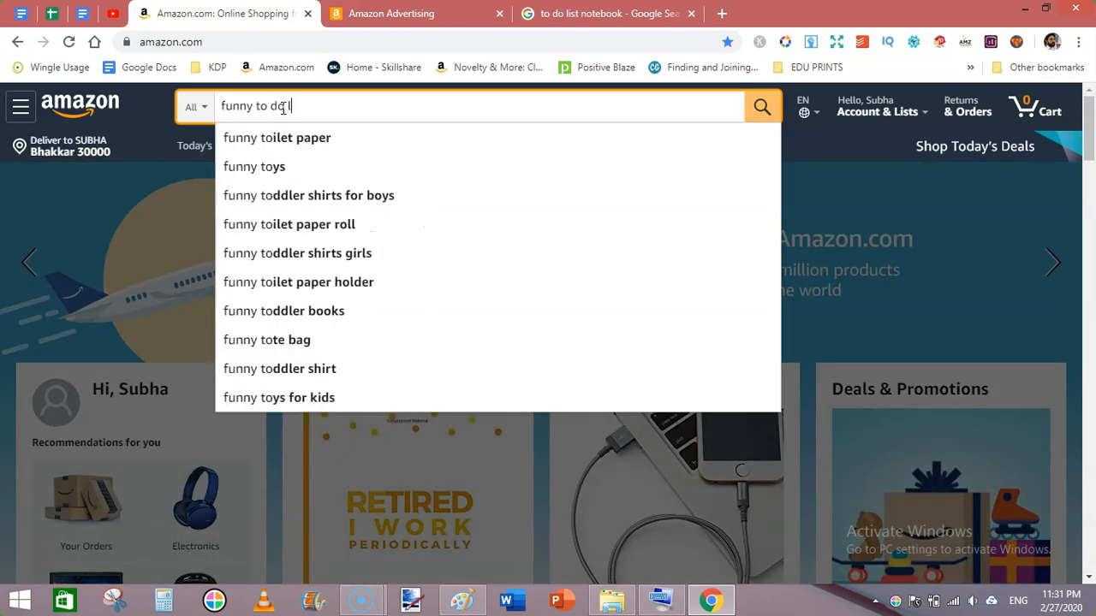
{"action": "type", "text": " gifts"}
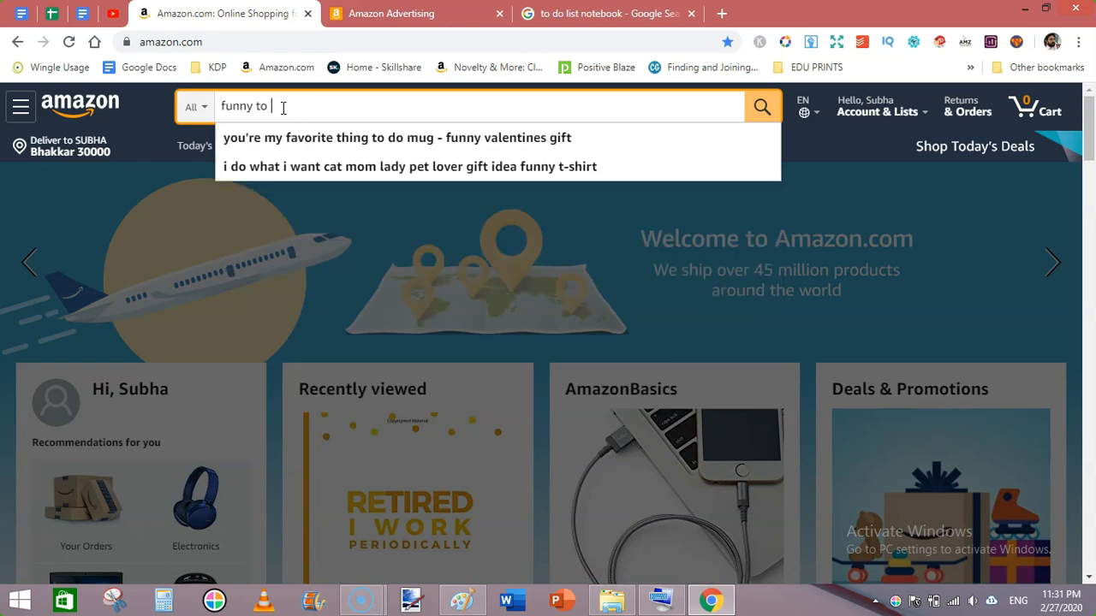
{"action": "key", "text": "BackSpace"}
{"action": "key", "text": "BackSpace"}
{"action": "key", "text": "BackSpace"}
{"action": "key", "text": "BackSpace"}
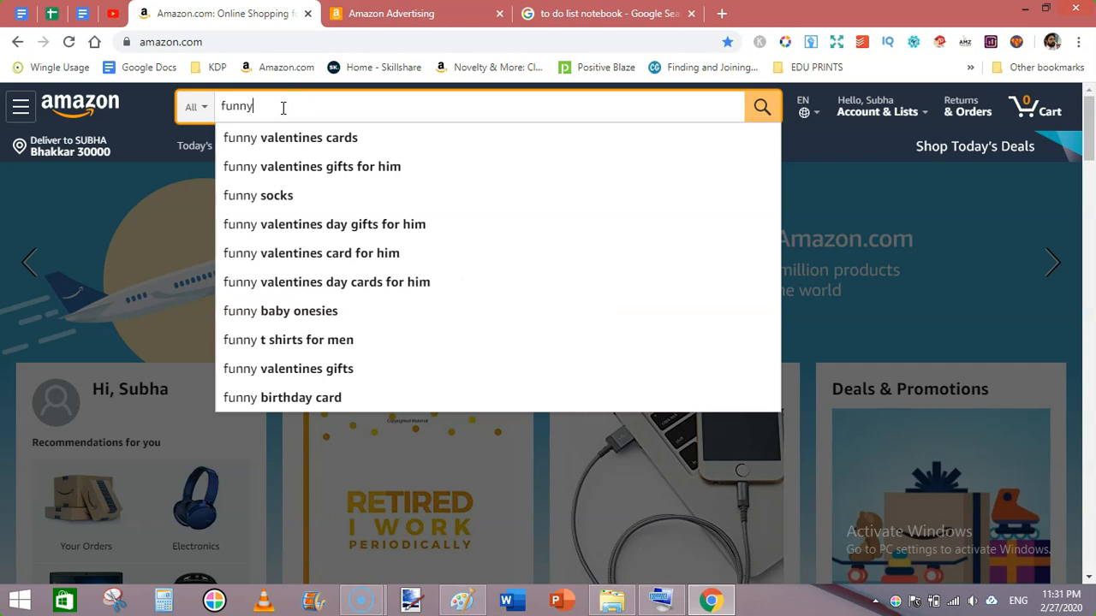
{"action": "key", "text": "BackSpace"}
{"action": "key", "text": "BackSpace"}
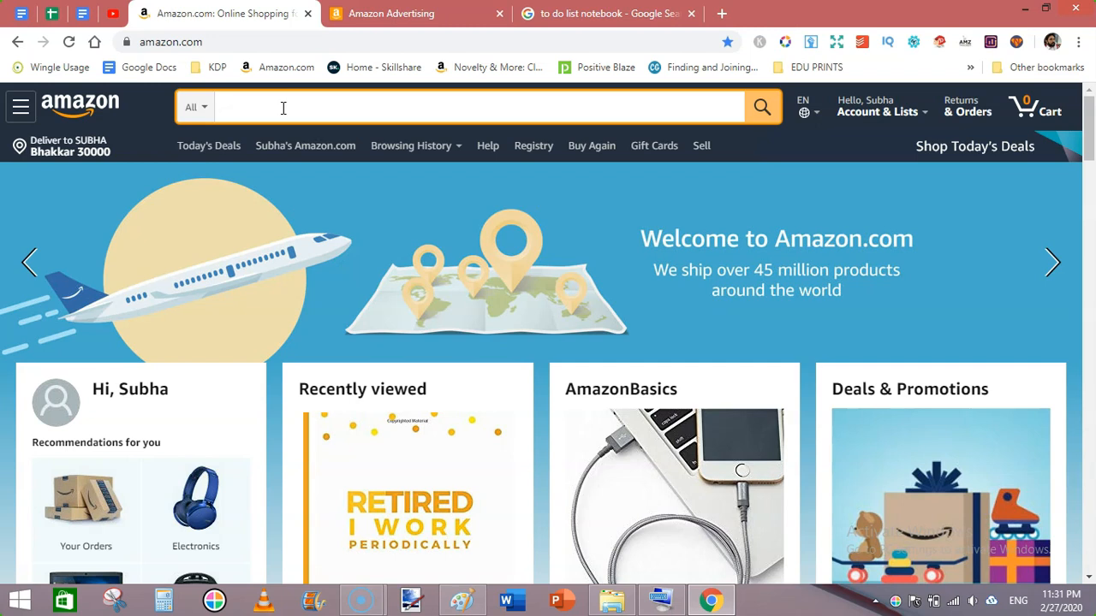
Enter "to do list" in the keyword list of the new Amazon Advertising campaign and add all of its suggested keywords.
{"action": "left_click", "coordinate": [53, 13]}
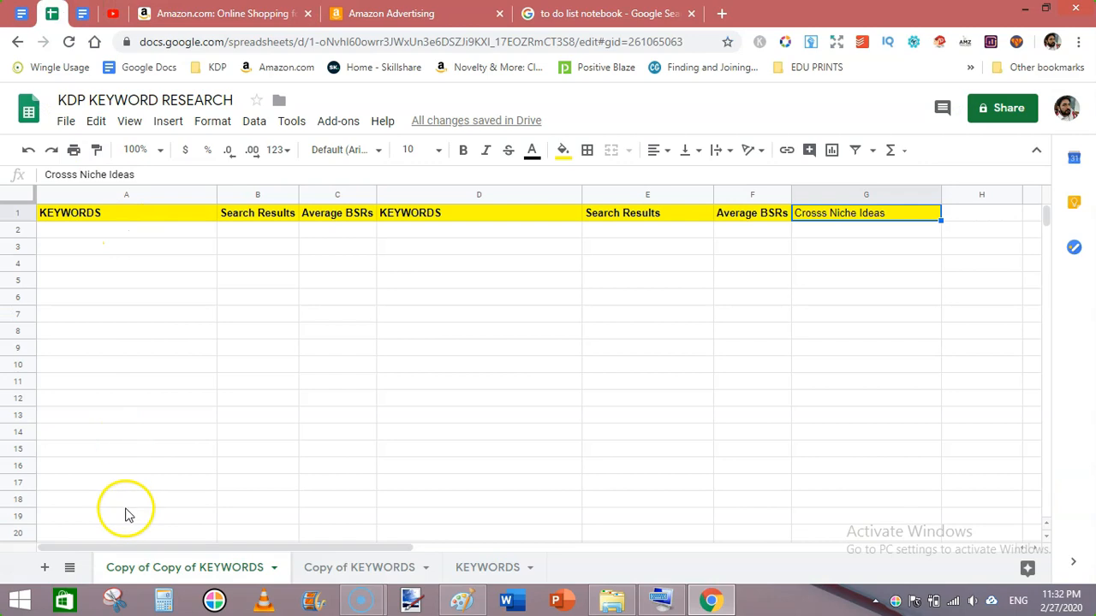
{"action": "left_click", "coordinate": [205, 13]}
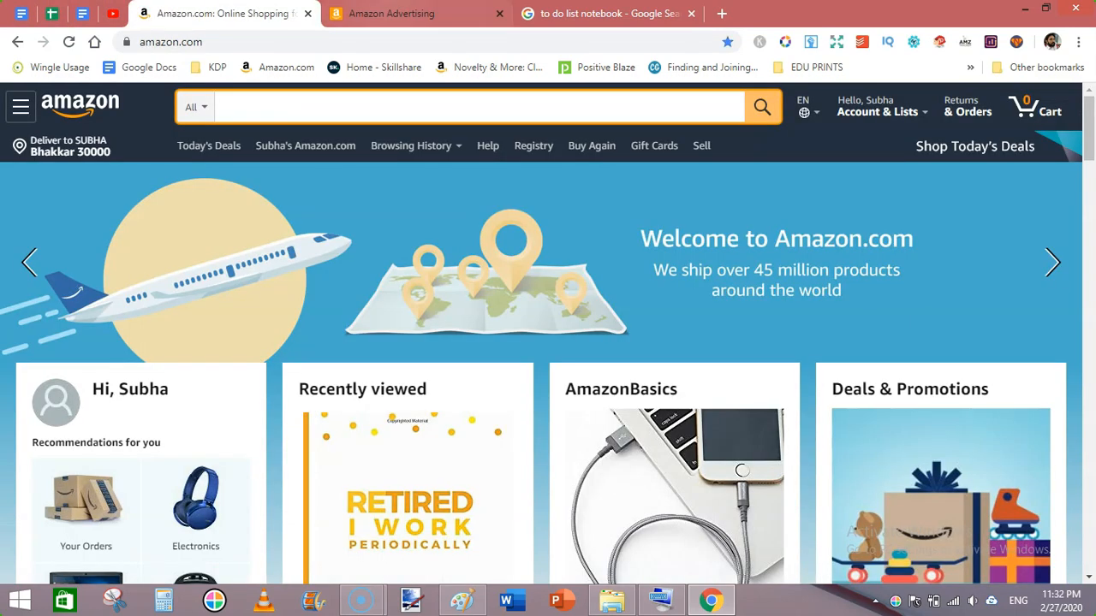
{"action": "key", "text": "ctrl+Tab"}
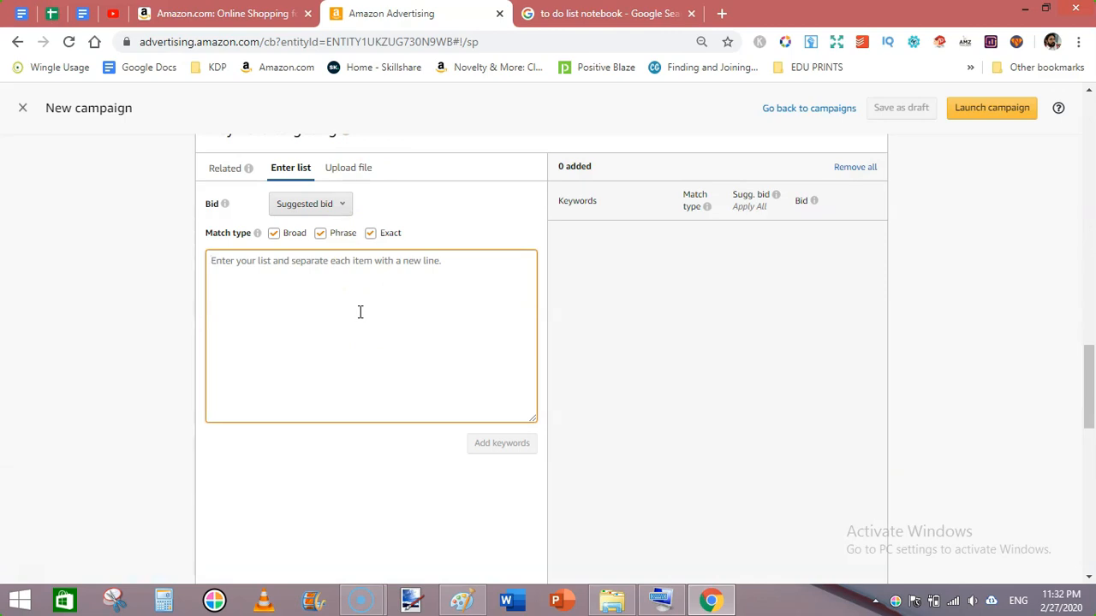
{"action": "left_click", "coordinate": [299, 293]}
{"action": "type", "text": "do"}
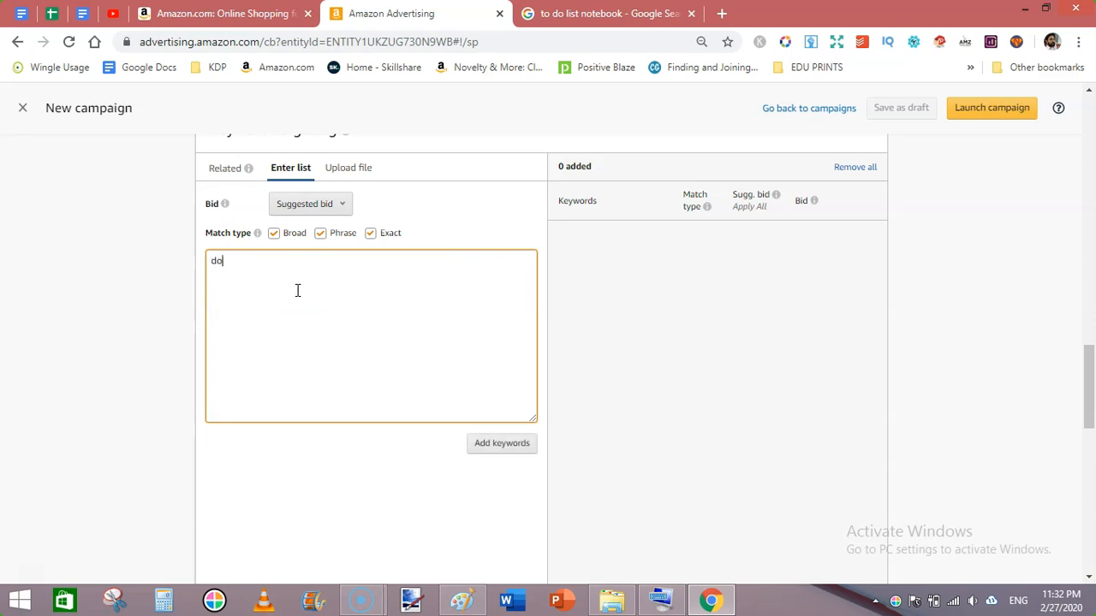
{"action": "key", "text": "BackSpace"}
{"action": "key", "text": "BackSpace"}
{"action": "type", "text": "to do list"}
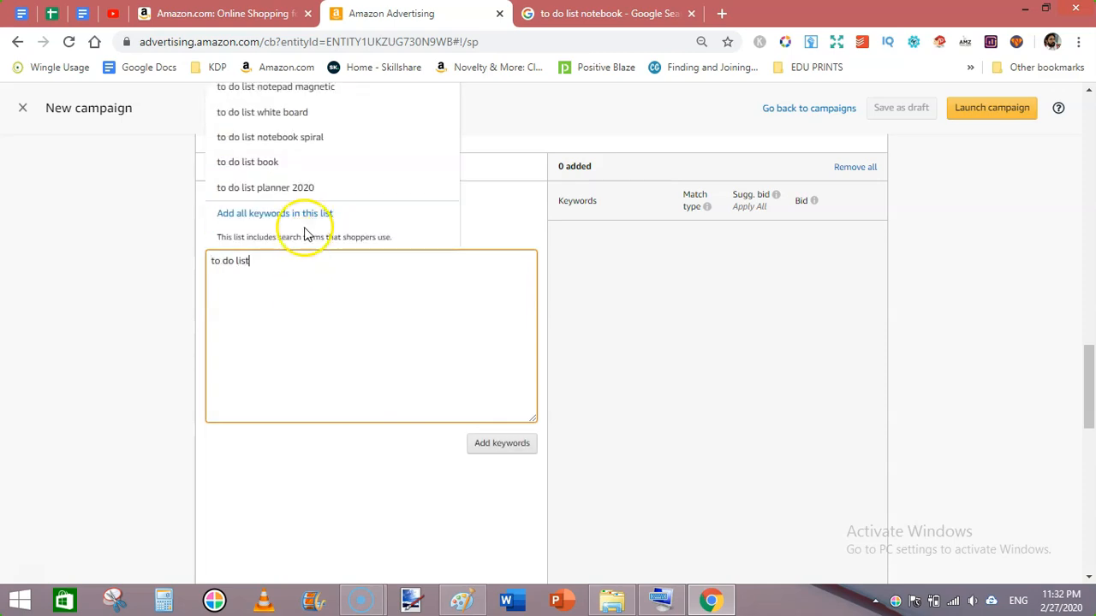
{"action": "left_click", "coordinate": [270, 214]}
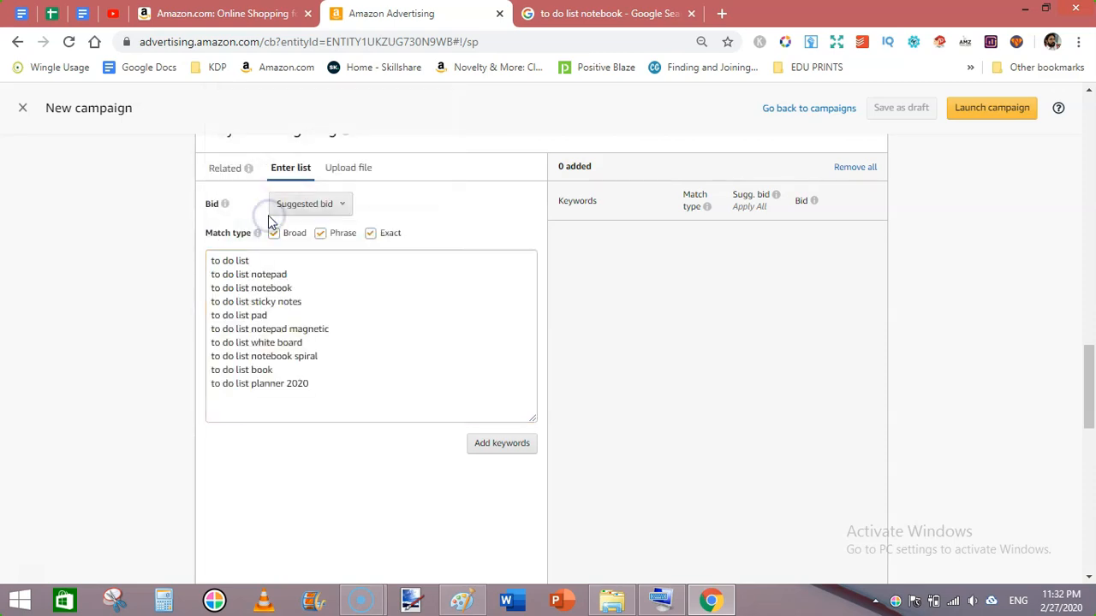
Copy the complete "to do list" keyword list from the campaign's keyword entry field.
{"action": "left_click", "coordinate": [211, 260]}
{"action": "left_click_drag", "start_coordinate": [211, 261], "coordinate": [238, 261]}
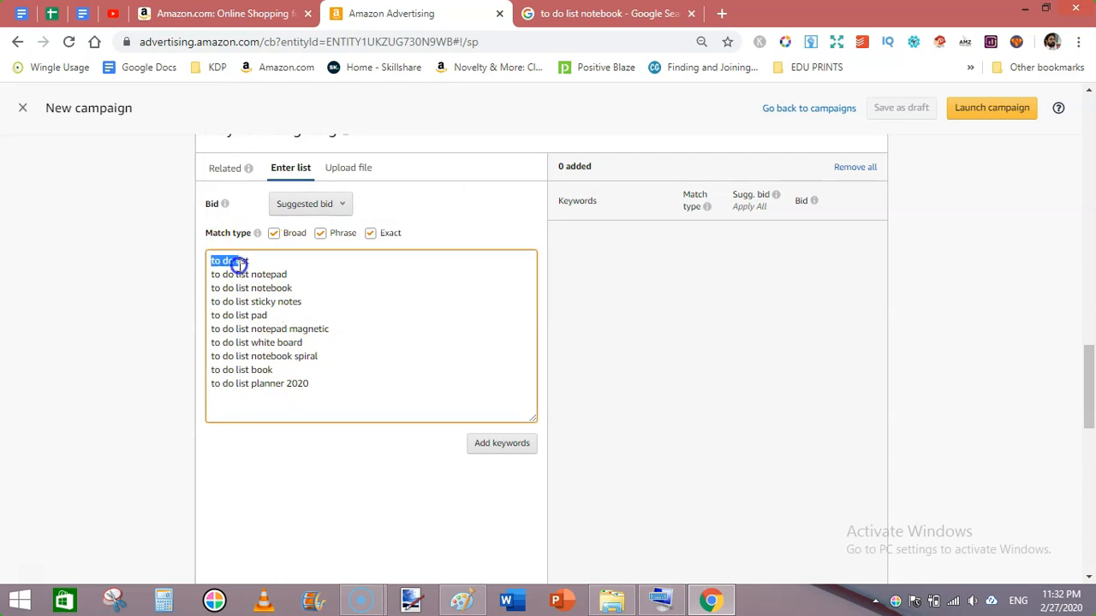
{"action": "left_click_drag", "start_coordinate": [330, 386], "coordinate": [212, 257]}
{"action": "right_click", "coordinate": [214, 260]}
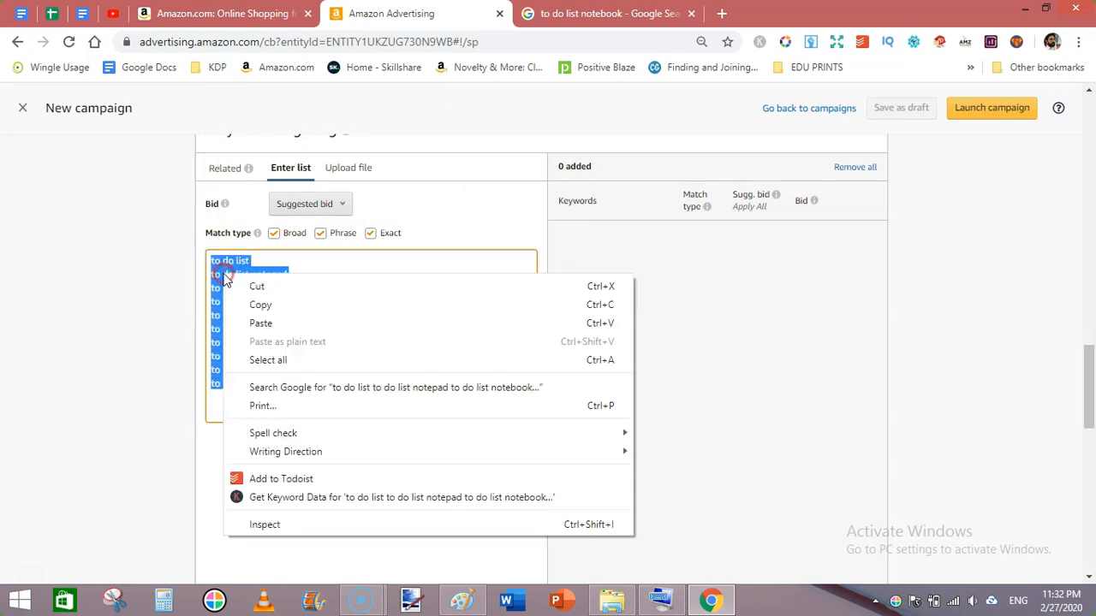
{"action": "left_click", "coordinate": [262, 302]}
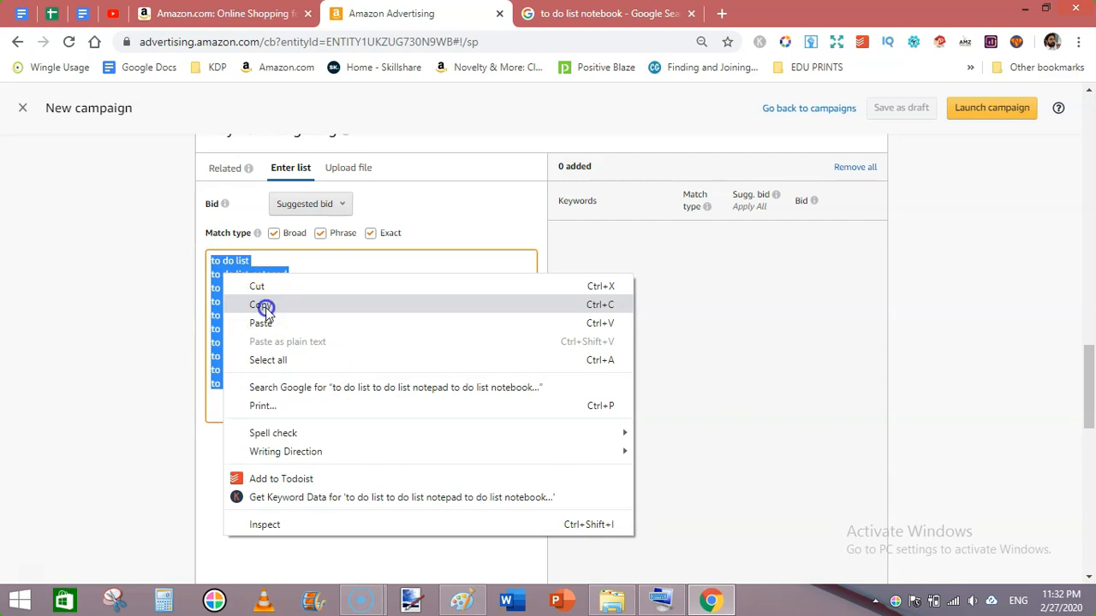
Paste the copied keywords into the first KEYWORDS column of the KDP KEYWORD RESEARCH spreadsheet, starting at cell A4.
{"action": "left_click", "coordinate": [51, 12]}
{"action": "left_click_drag", "start_coordinate": [94, 264], "coordinate": [93, 313]}
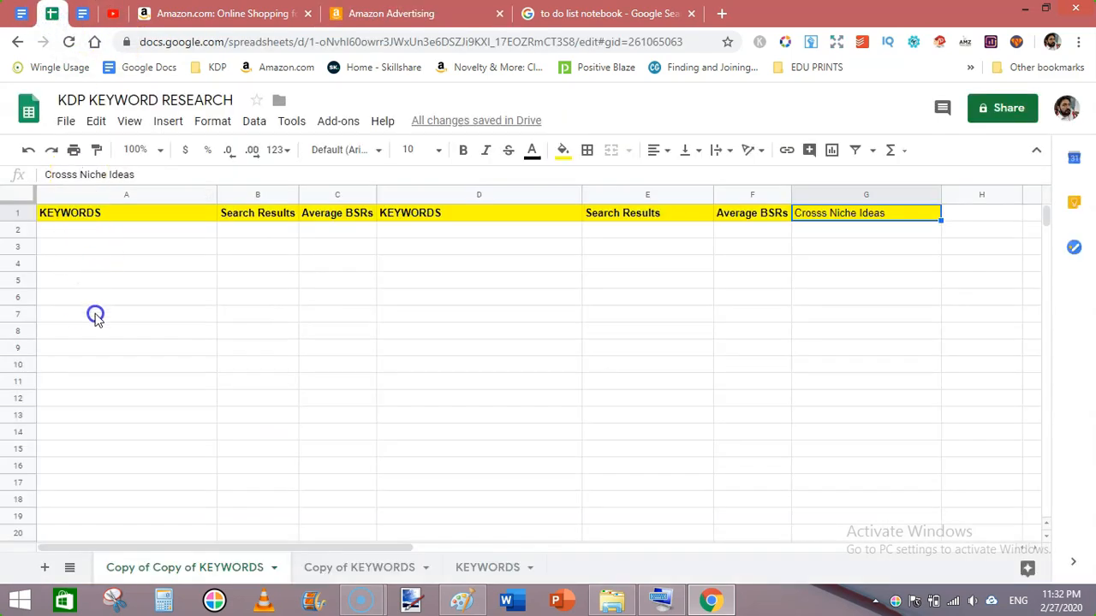
{"action": "right_click", "coordinate": [99, 268]}
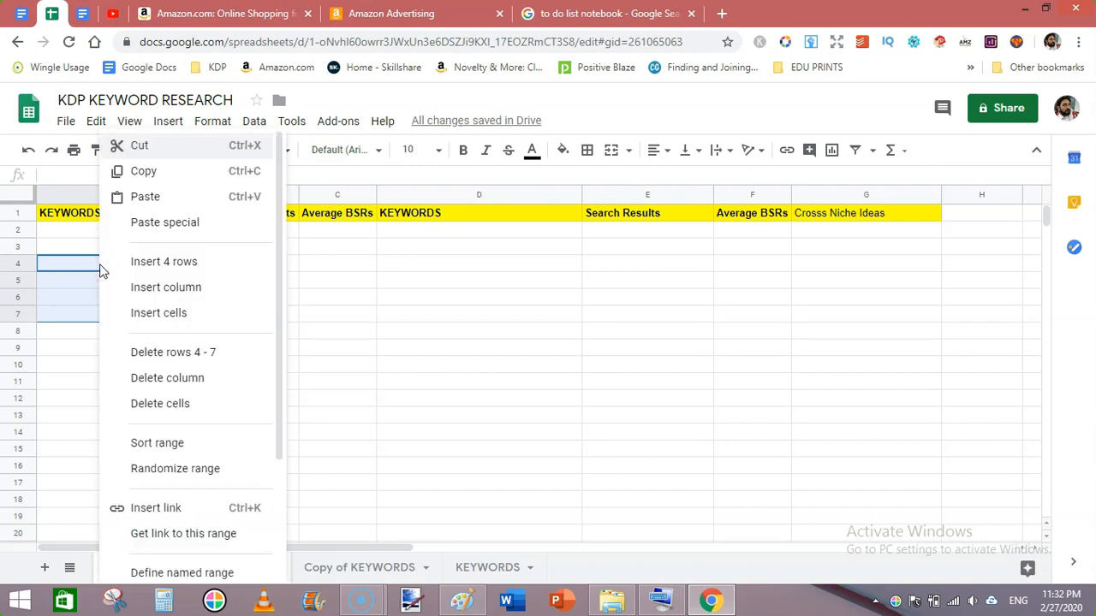
{"action": "left_click", "coordinate": [145, 196]}
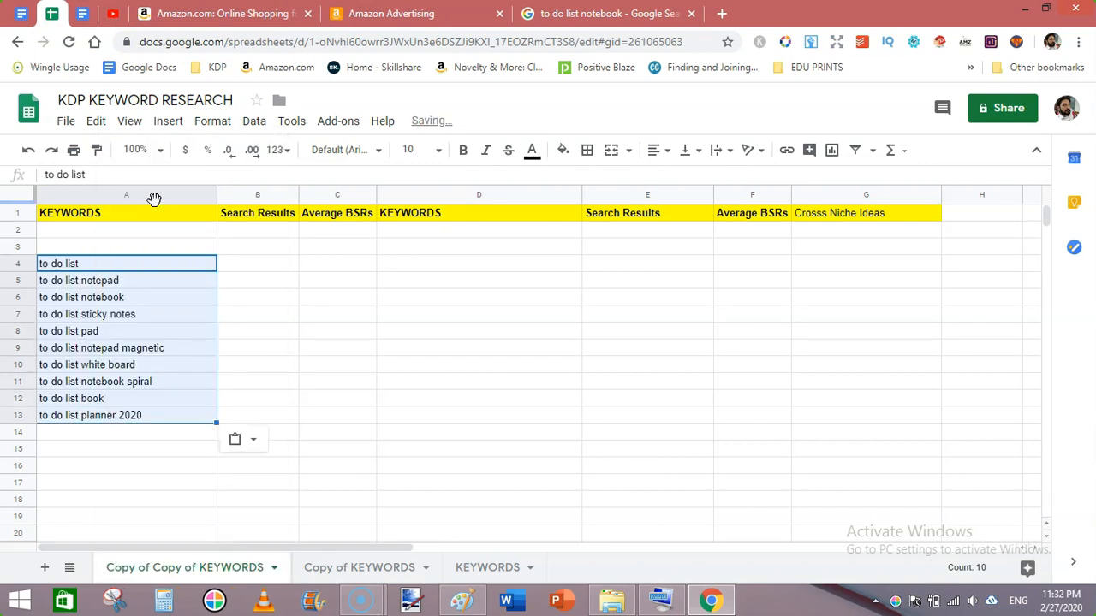
Delete the spreadsheet row containing "to do list notepad magnetic".
{"action": "left_click", "coordinate": [147, 351]}
{"action": "right_click", "coordinate": [147, 351]}
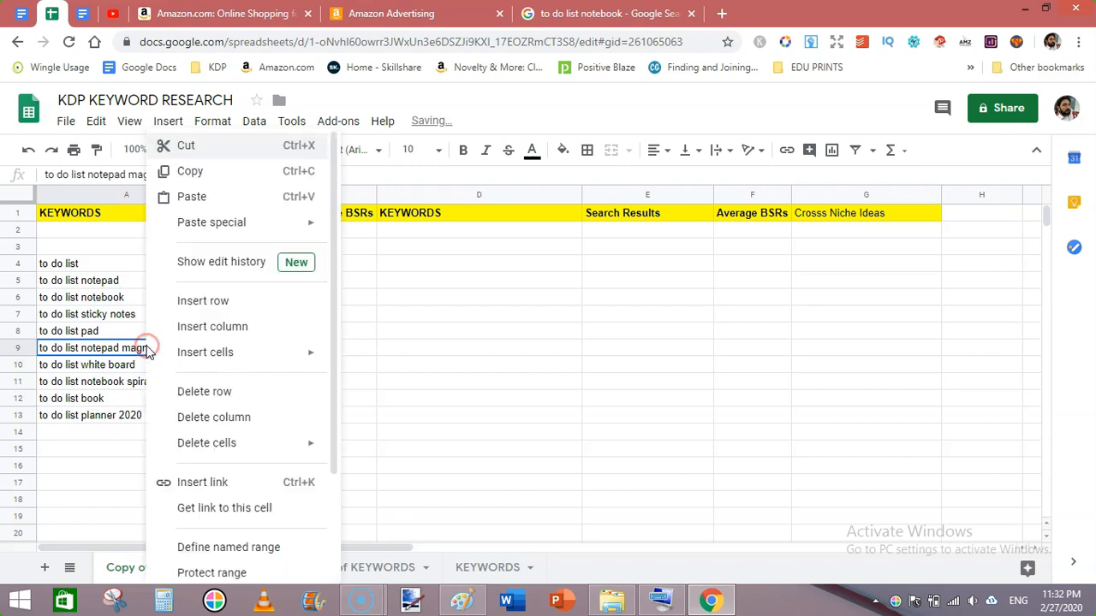
{"action": "left_click", "coordinate": [216, 394]}
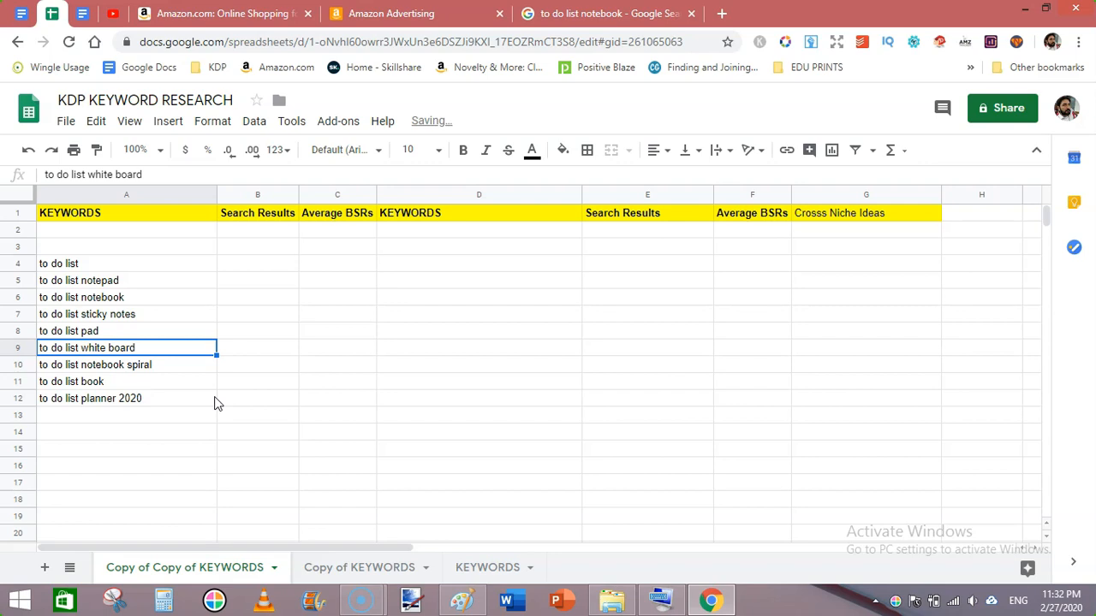
{"action": "left_click", "coordinate": [144, 366]}
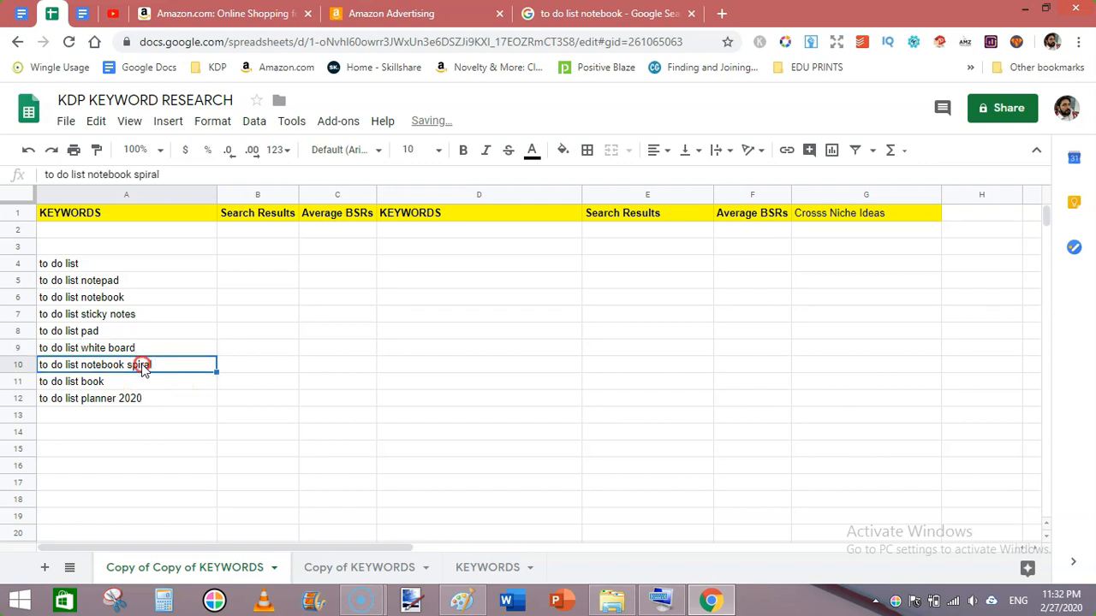
{"action": "right_click", "coordinate": [142, 366]}
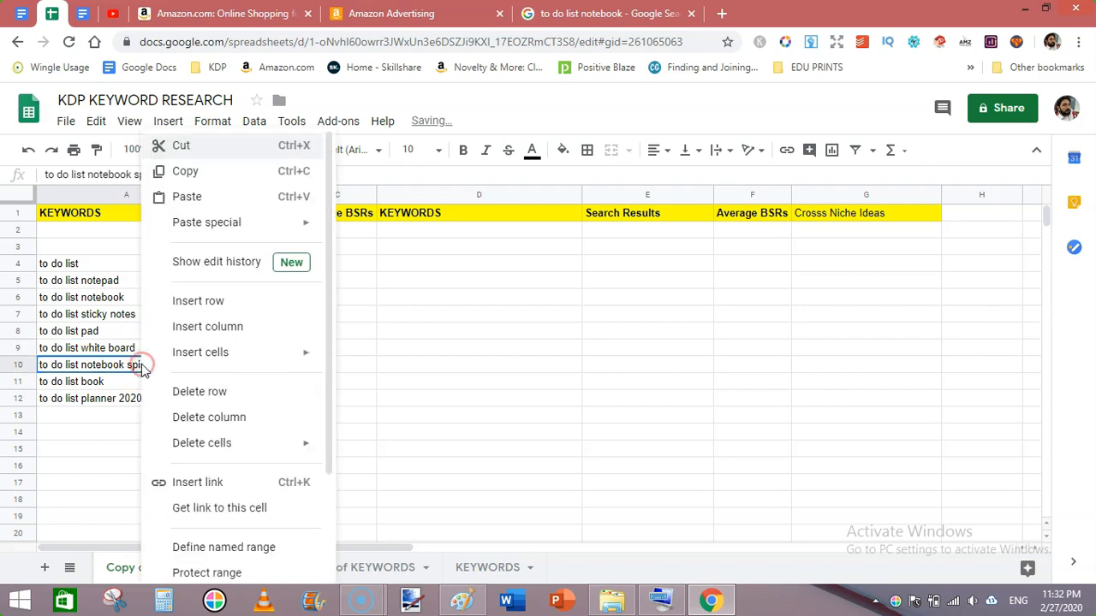
{"action": "left_click", "coordinate": [82, 417]}
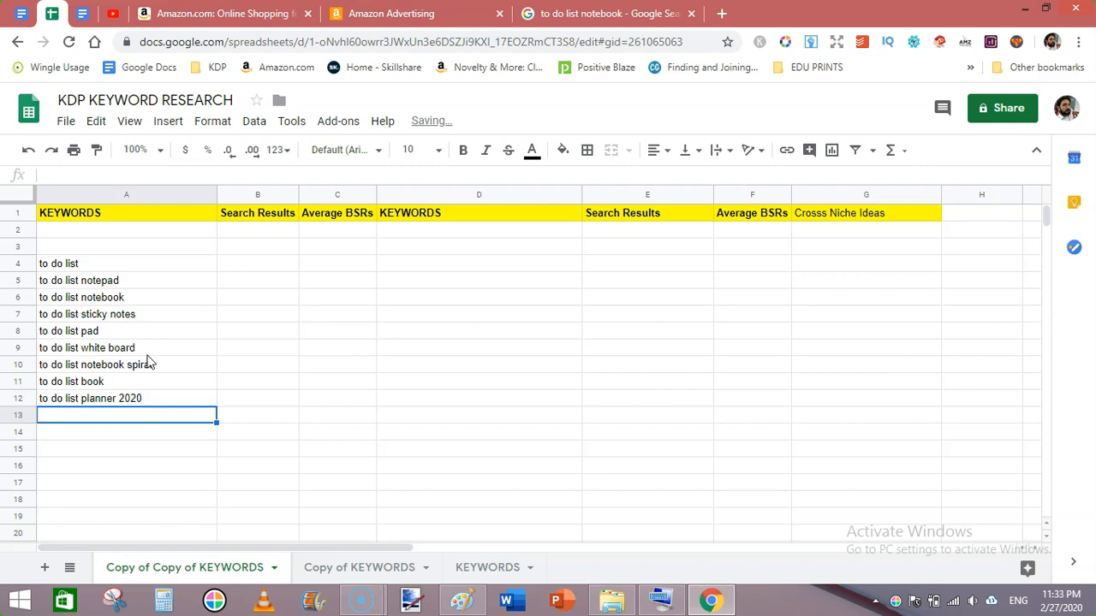
Review the Google search suggestions, search volumes and similar keywords for "to do list notebook".
{"action": "left_click", "coordinate": [391, 13]}
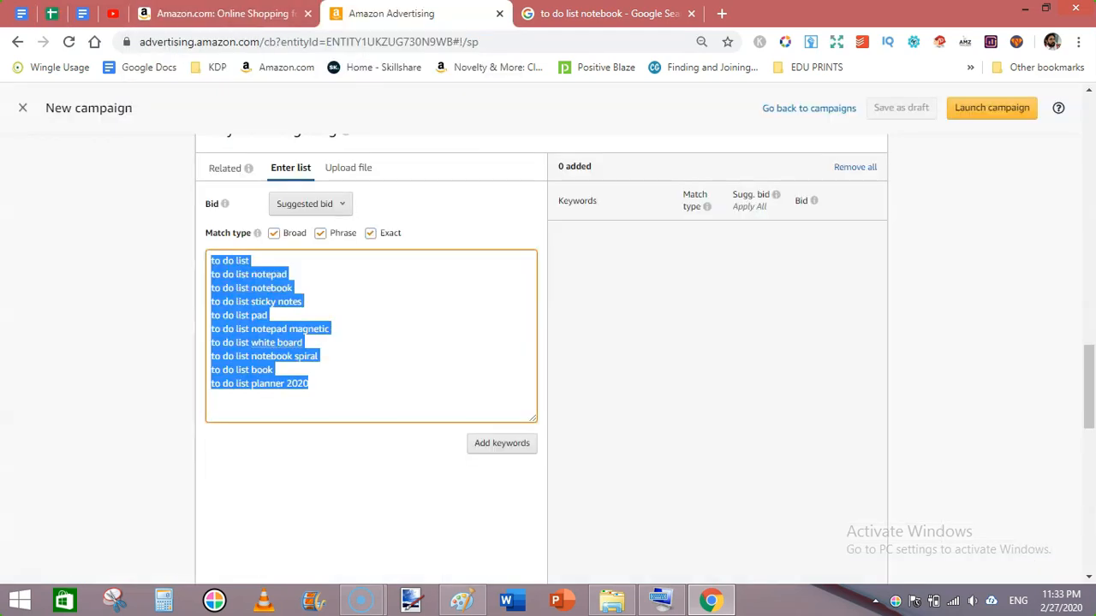
{"action": "left_click", "coordinate": [603, 13]}
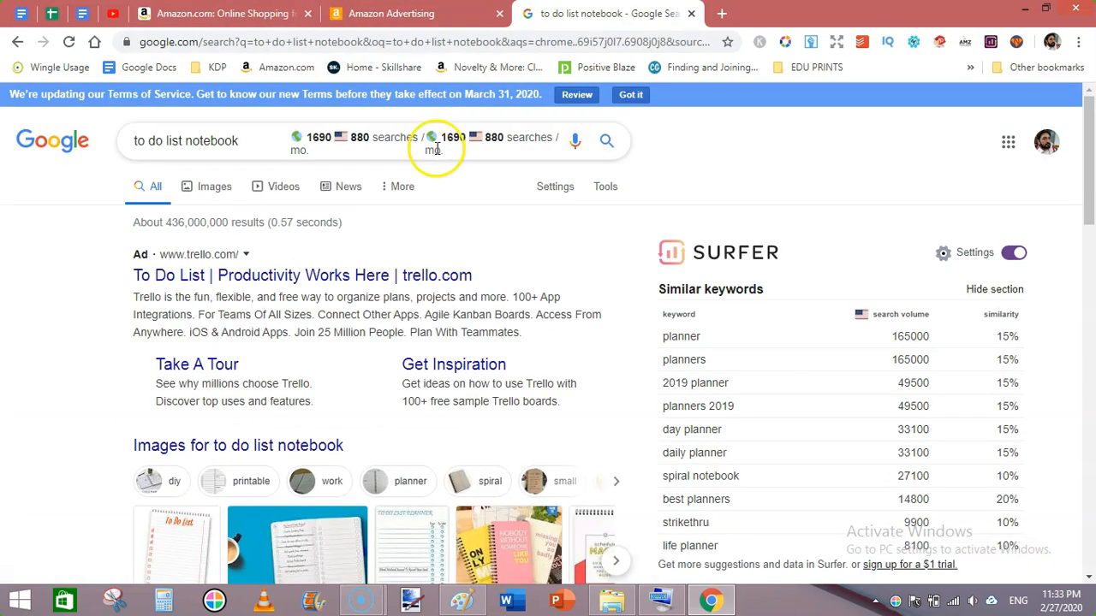
{"action": "left_click", "coordinate": [246, 140]}
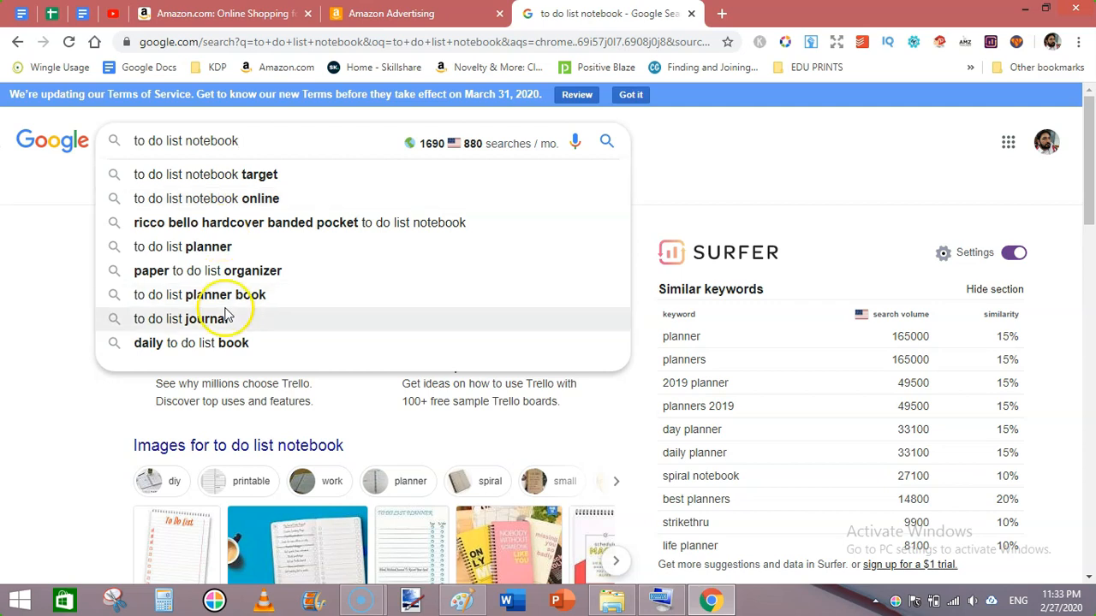
{"action": "left_click", "coordinate": [842, 140]}
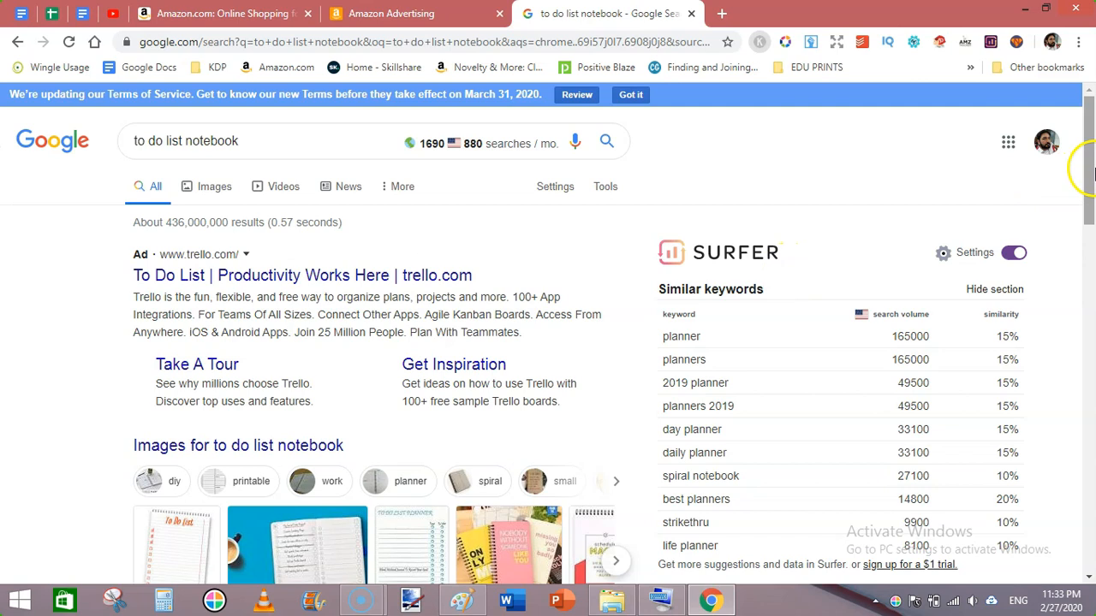
{"action": "left_click_drag", "start_coordinate": [1091, 205], "coordinate": [1091, 248]}
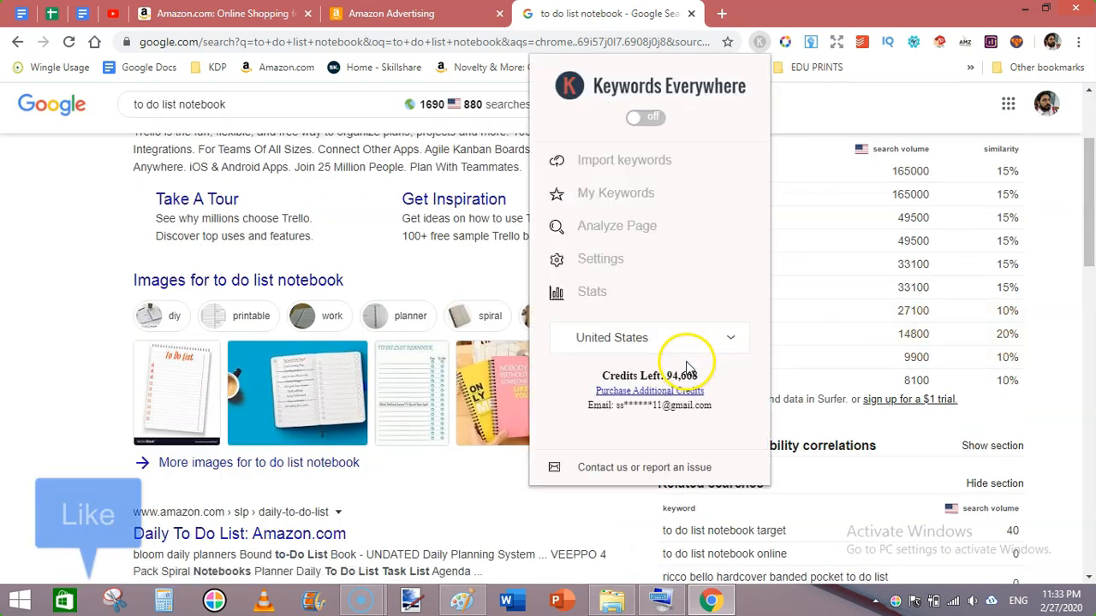
{"action": "left_click_drag", "start_coordinate": [1086, 205], "coordinate": [1085, 153]}
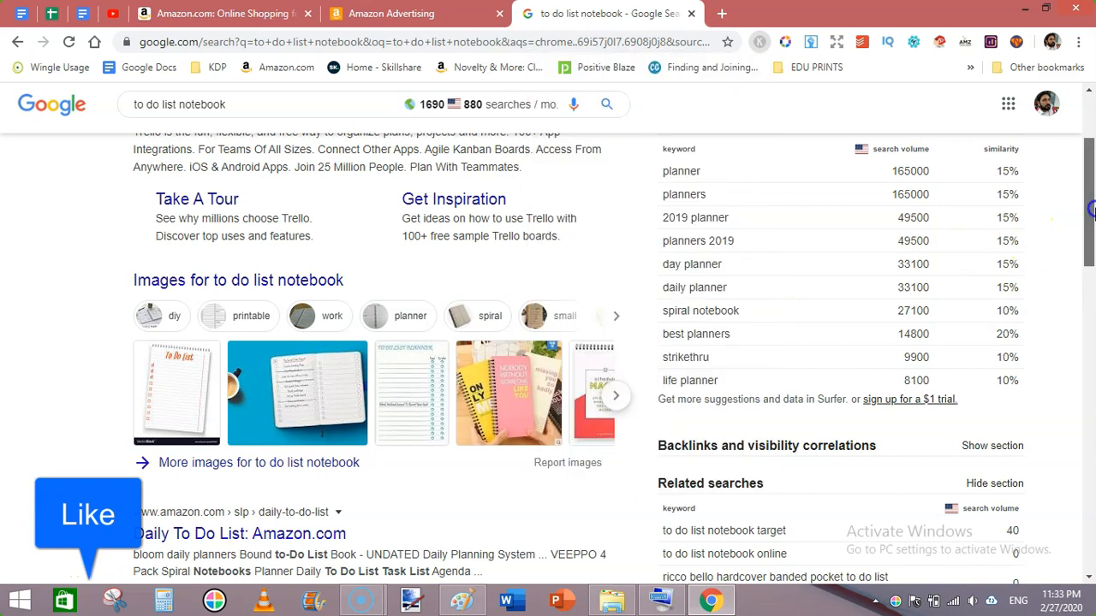
Search Google for "to do list diary" and review its search volume and similar keywords.
{"action": "left_click", "coordinate": [298, 140]}
{"action": "key", "text": "BackSpace"}
{"action": "key", "text": "BackSpace"}
{"action": "key", "text": "BackSpace"}
{"action": "key", "text": "BackSpace"}
{"action": "key", "text": "BackSpace"}
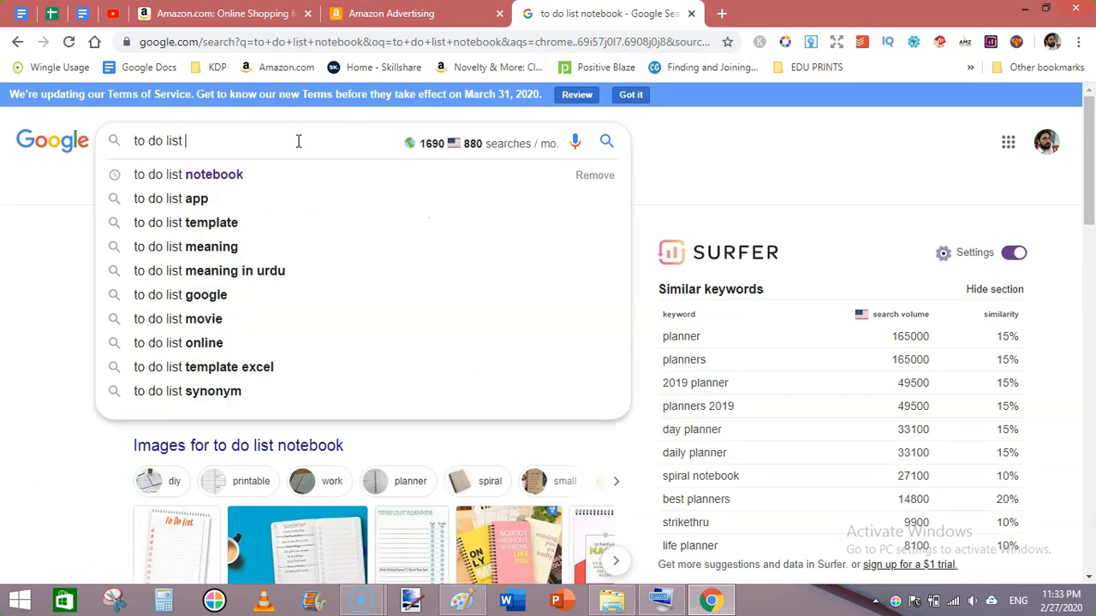
{"action": "type", "text": "notepag"}
{"action": "key", "text": "BackSpace"}
{"action": "key", "text": "BackSpace"}
{"action": "key", "text": "BackSpace"}
{"action": "key", "text": "BackSpace"}
{"action": "key", "text": "BackSpace"}
{"action": "key", "text": "BackSpace"}
{"action": "key", "text": "BackSpace"}
{"action": "type", "text": "diary"}
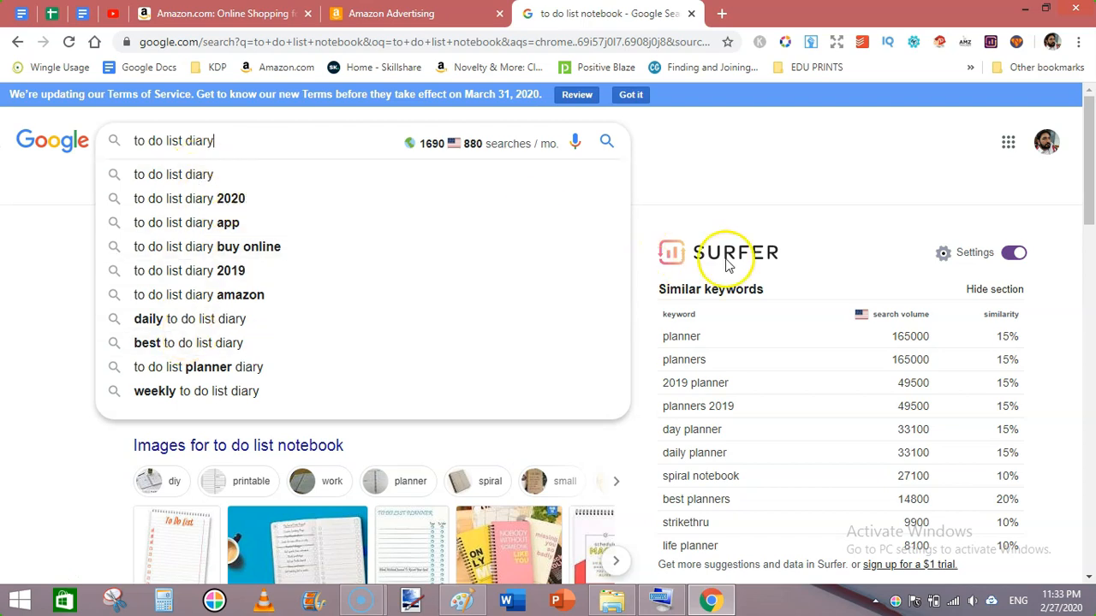
{"action": "left_click", "coordinate": [607, 142]}
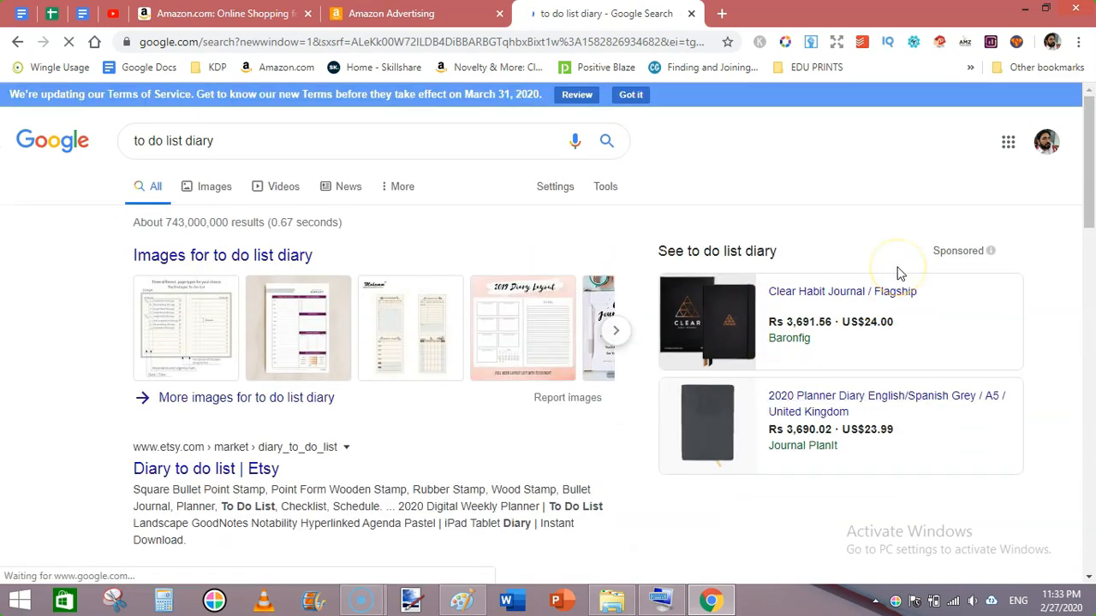
{"action": "scroll", "coordinate": [1091, 178], "scroll_direction": "down", "scroll_amount": 3}
{"action": "scroll", "coordinate": [1090, 177], "scroll_direction": "up", "scroll_amount": 3}
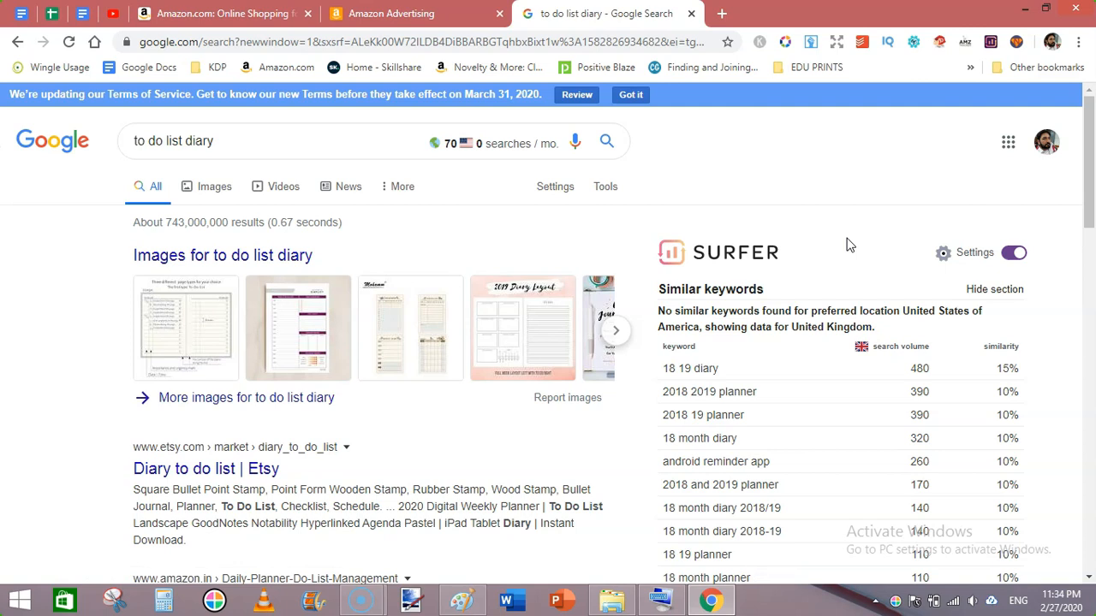
Open the Copy of KEYWORDS sheet in the KDP KEYWORD RESEARCH spreadsheet and review the kdp Keyword Research Process document.
{"action": "left_click", "coordinate": [52, 13]}
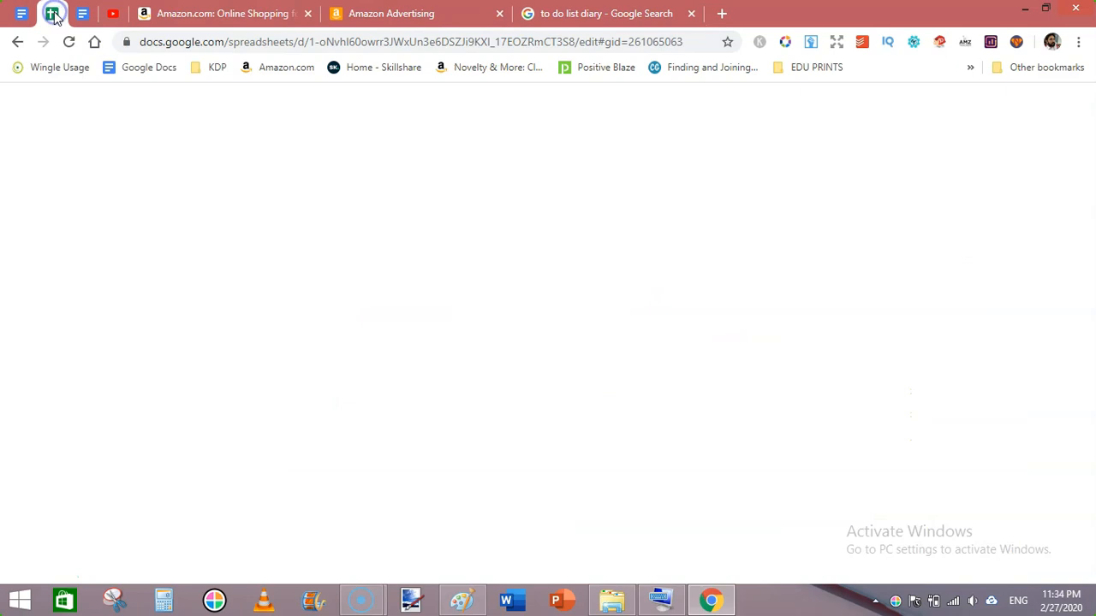
{"action": "left_click", "coordinate": [336, 568]}
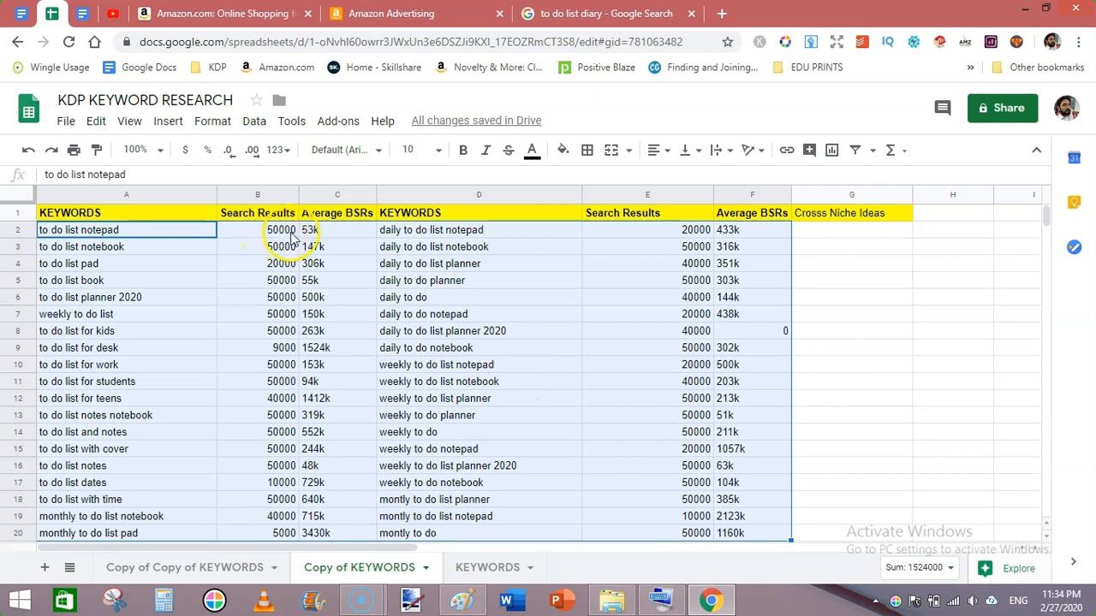
{"action": "left_click", "coordinate": [238, 14]}
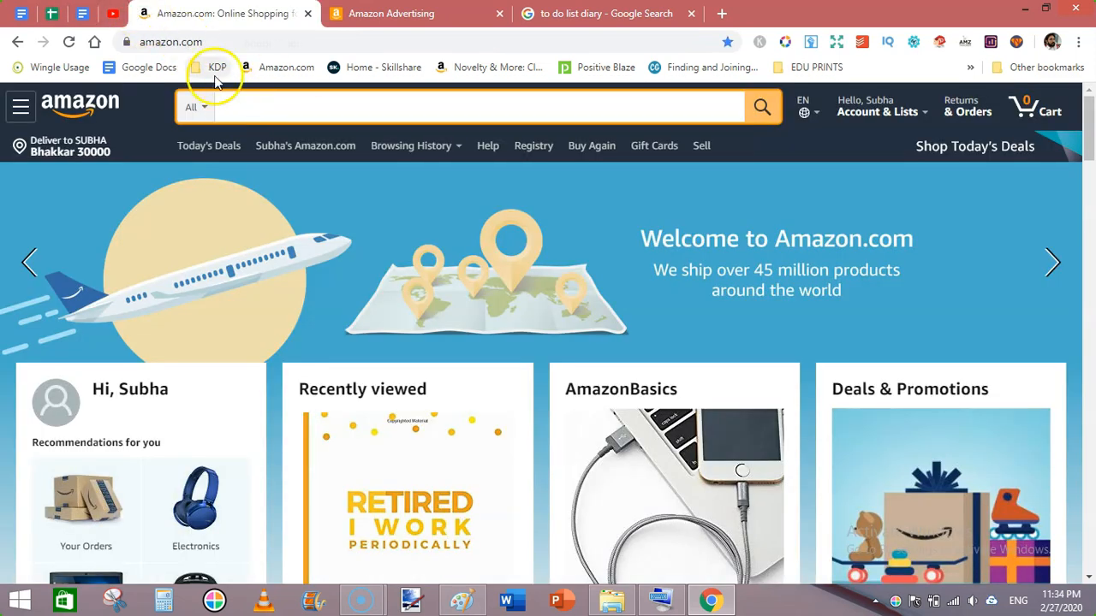
{"action": "left_click", "coordinate": [85, 14]}
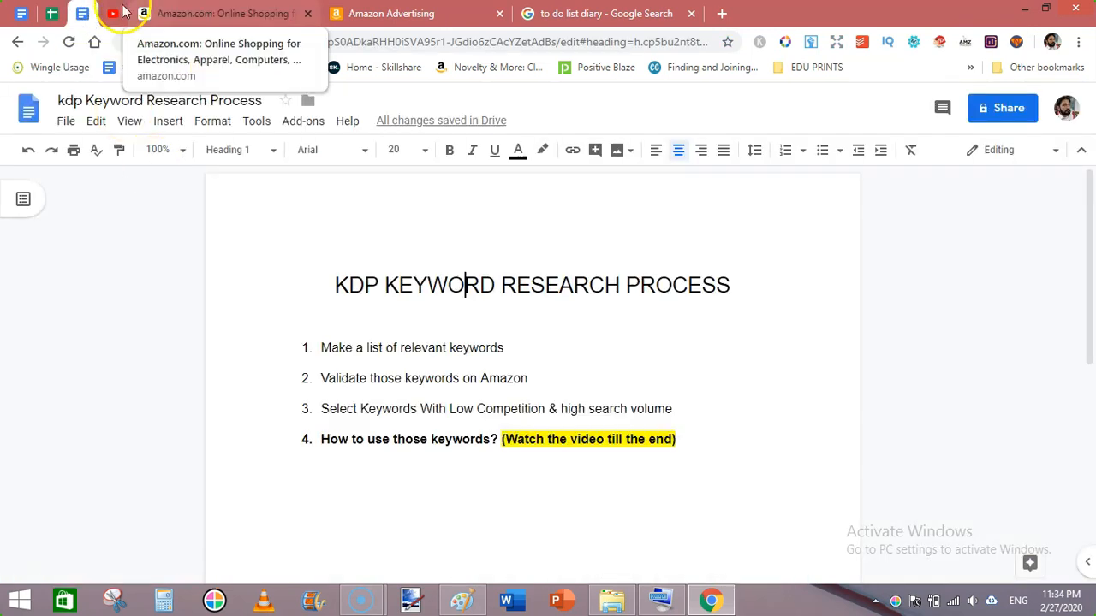
{"action": "left_click", "coordinate": [149, 14]}
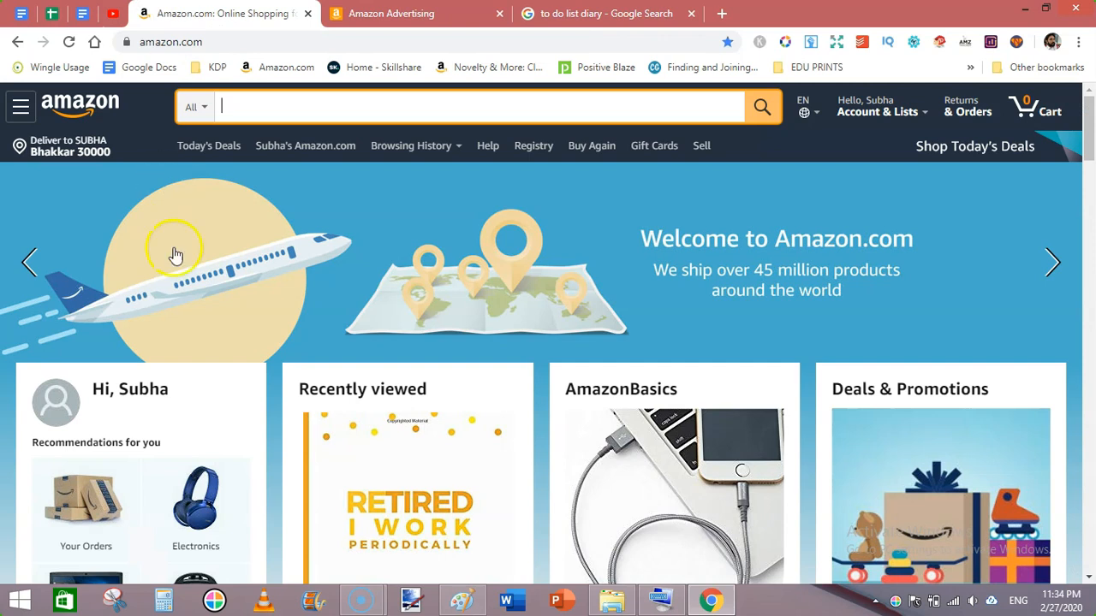
{"action": "left_click", "coordinate": [83, 12]}
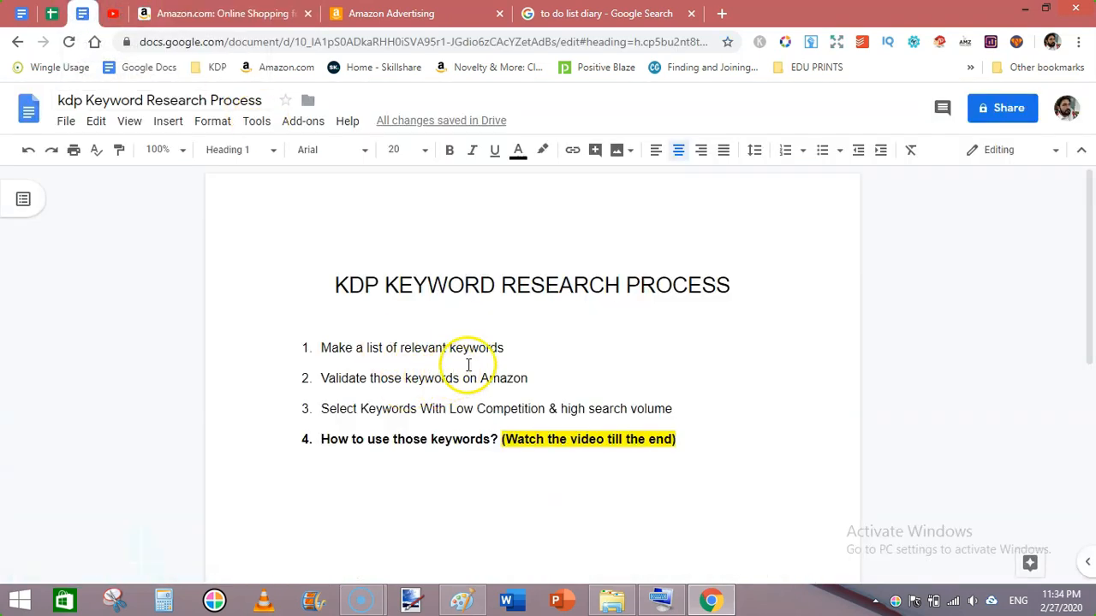
{"action": "left_click", "coordinate": [52, 13]}
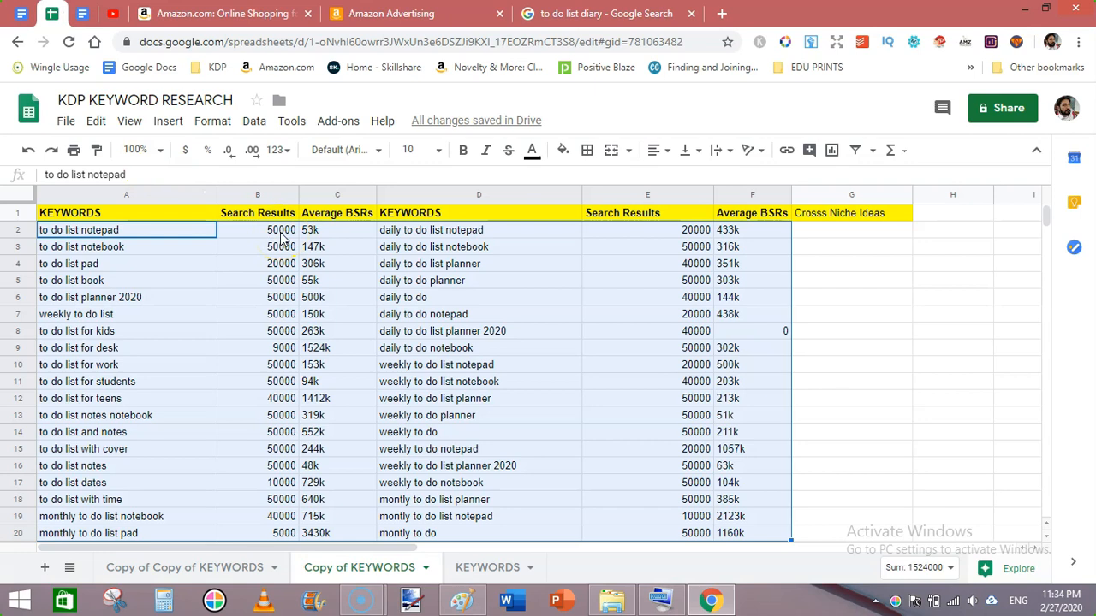
{"action": "left_click", "coordinate": [224, 12]}
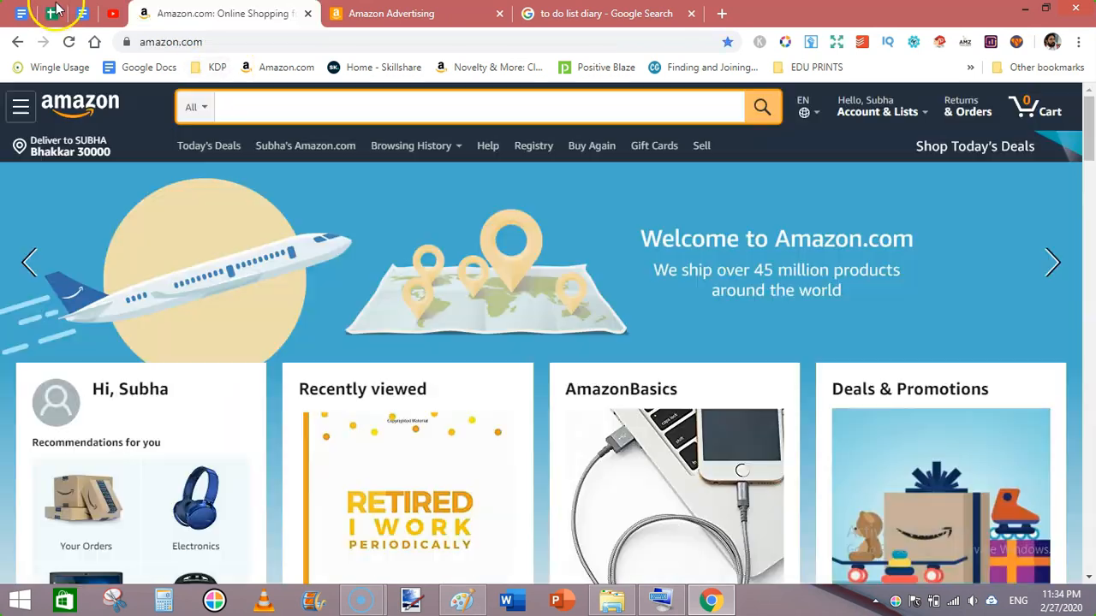
Copy the keyword "to do list notepad" from cell A2 of the Copy of KEYWORDS sheet.
{"action": "left_click", "coordinate": [53, 10]}
{"action": "left_click", "coordinate": [101, 232]}
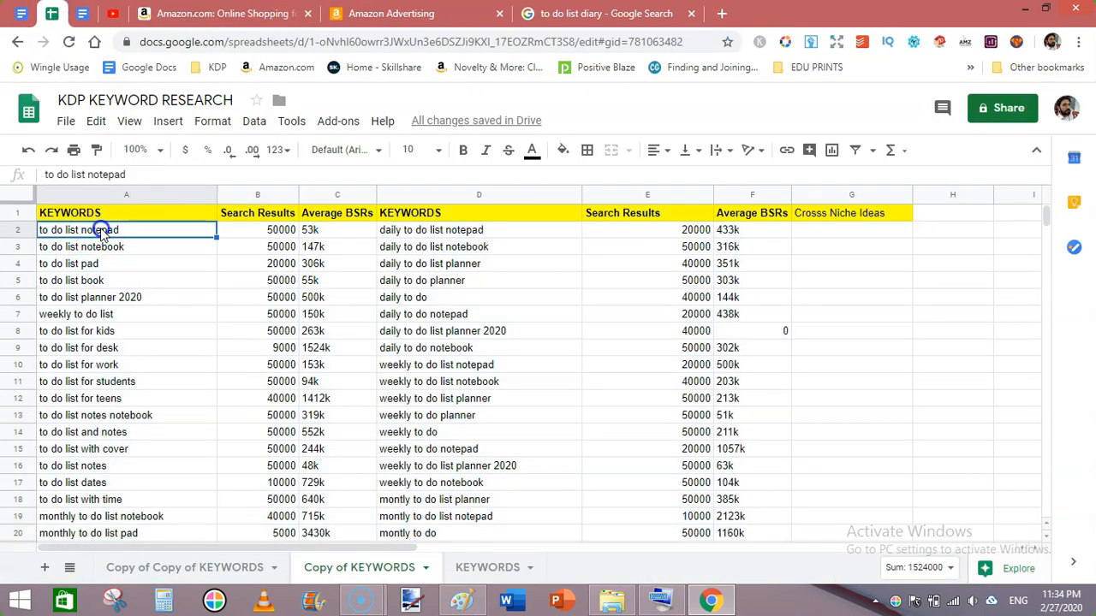
{"action": "double_click", "coordinate": [101, 233]}
{"action": "right_click", "coordinate": [101, 233]}
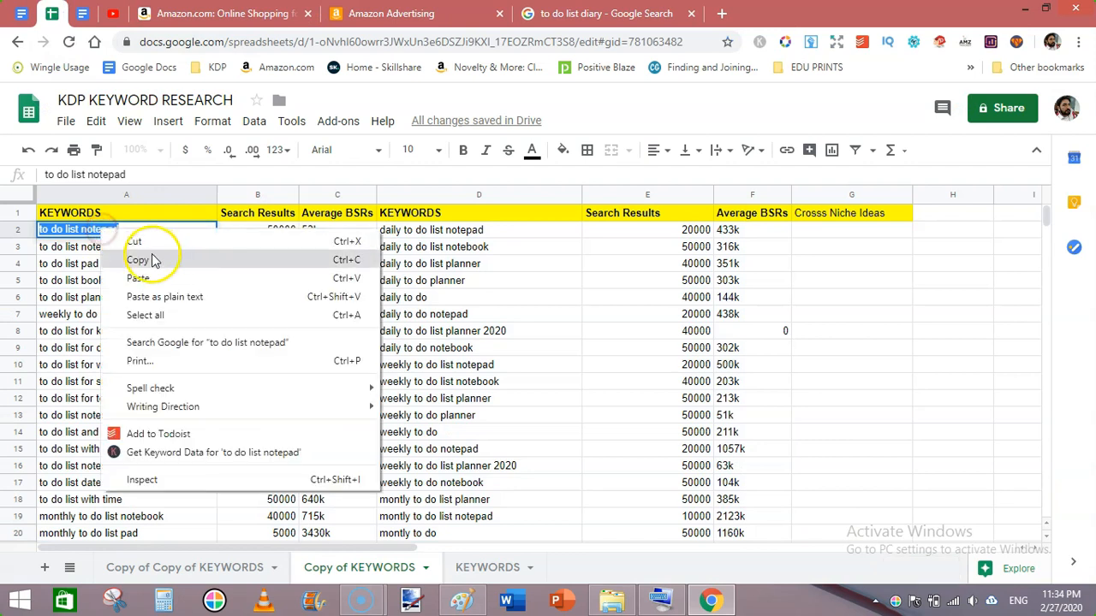
{"action": "left_click", "coordinate": [152, 261]}
Search Amazon's All departments for the copied keyword "to do list notepad".
{"action": "left_click", "coordinate": [221, 13]}
{"action": "left_click", "coordinate": [245, 96]}
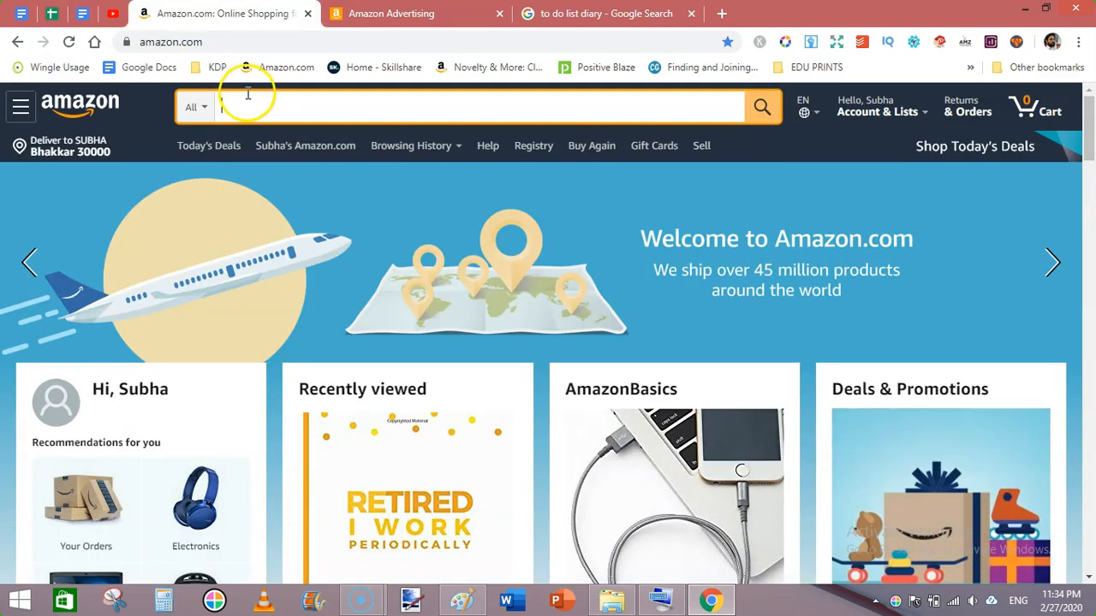
{"action": "key", "text": "ctrl+v"}
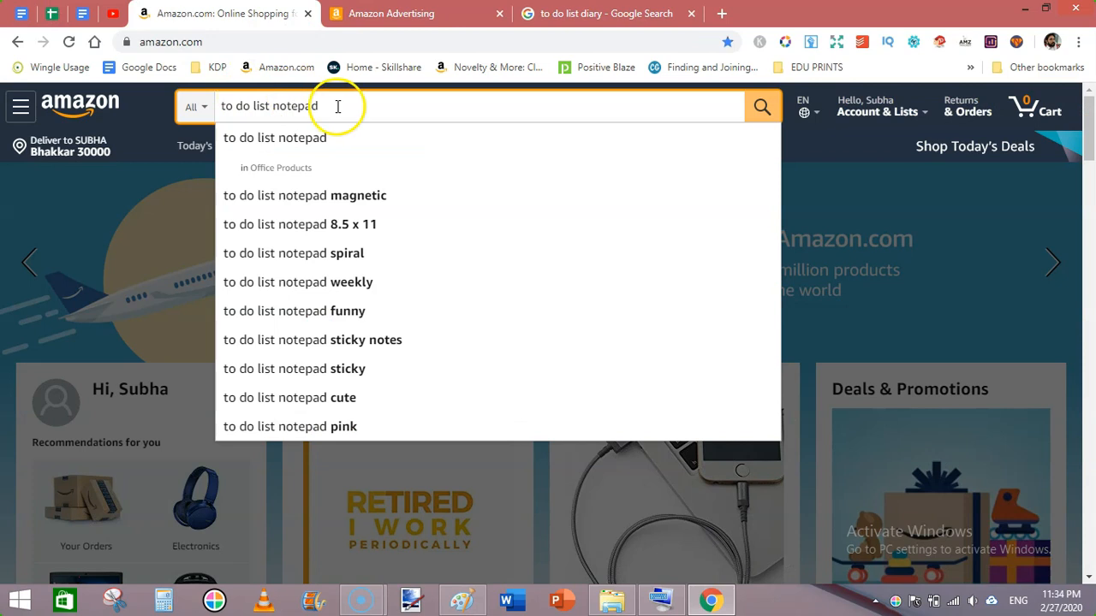
{"action": "left_click", "coordinate": [313, 140]}
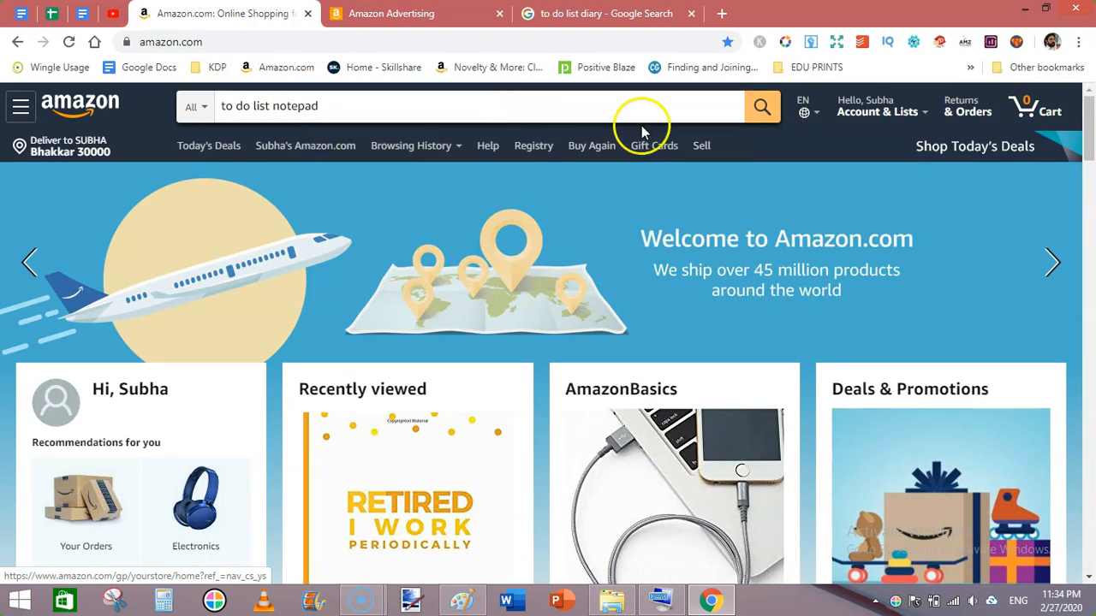
{"action": "left_click", "coordinate": [761, 108]}
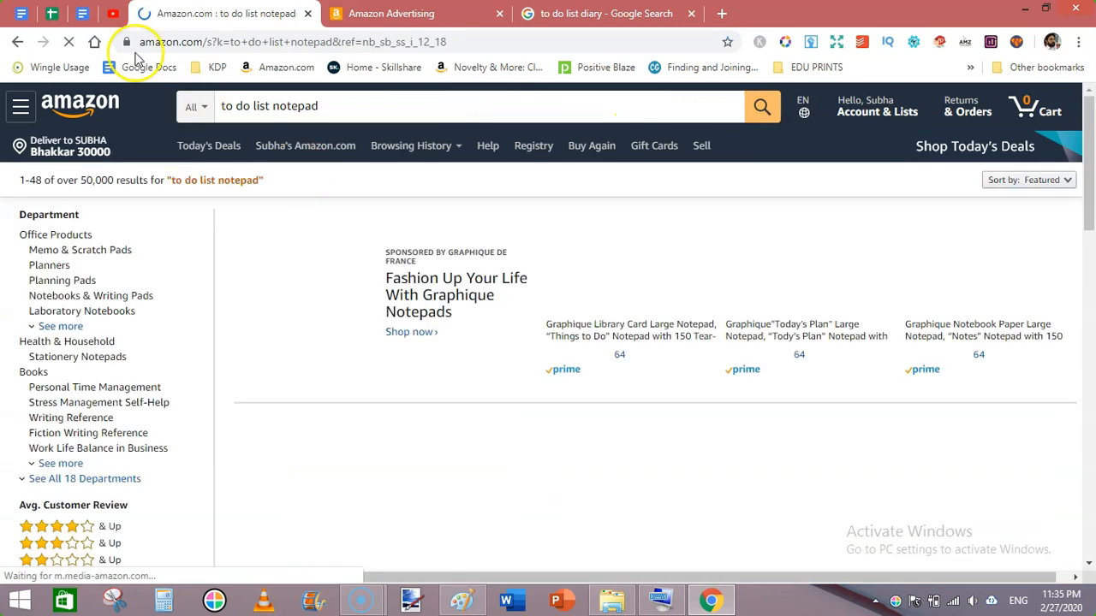
Move the spreadsheet's browser tab next to the Amazon tab and analyze the "to do list notepad" results with Unicorn Smasher.
{"action": "left_click", "coordinate": [82, 13]}
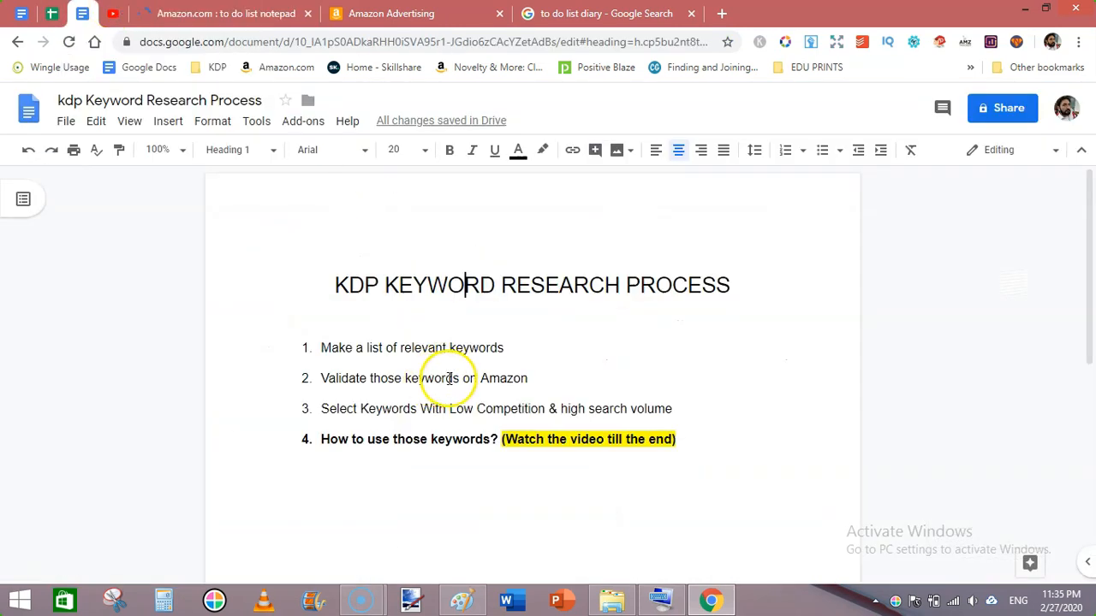
{"action": "left_click", "coordinate": [225, 12]}
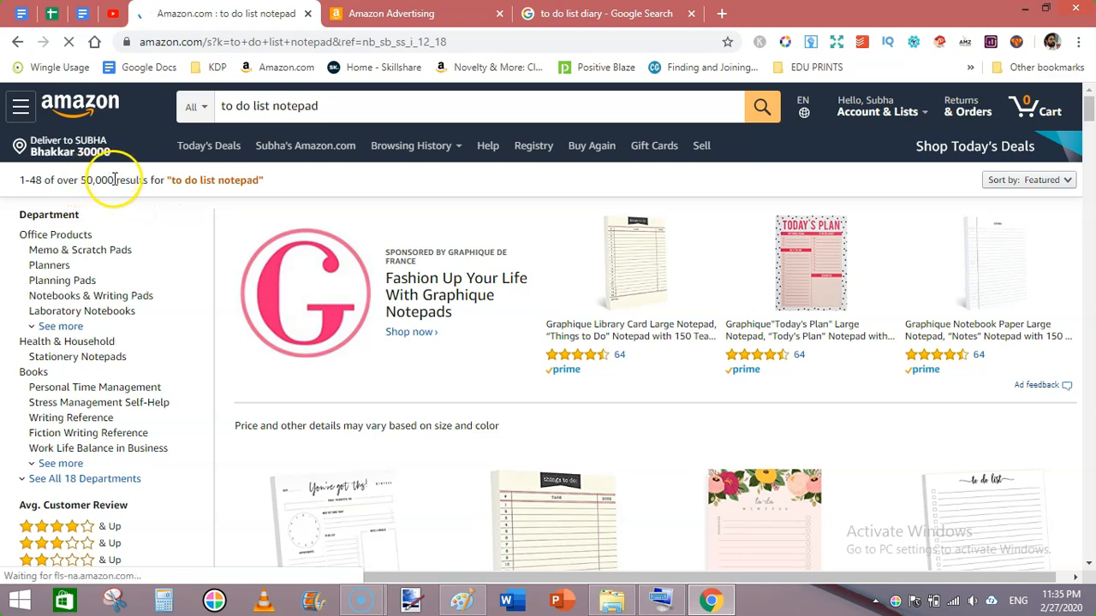
{"action": "left_click", "coordinate": [51, 22]}
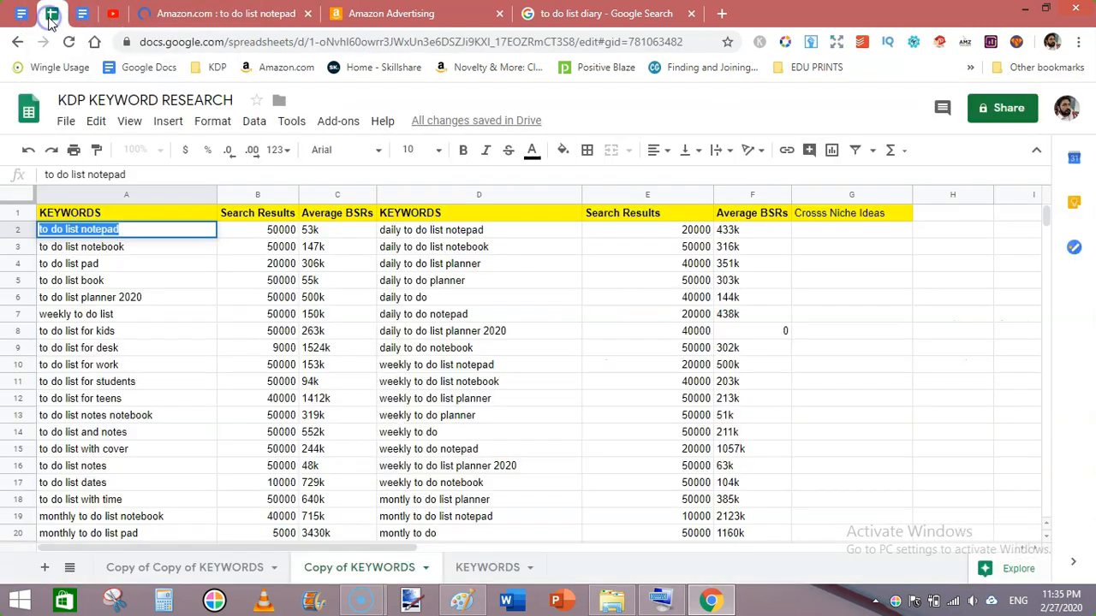
{"action": "left_click_drag", "start_coordinate": [52, 19], "coordinate": [112, 17]}
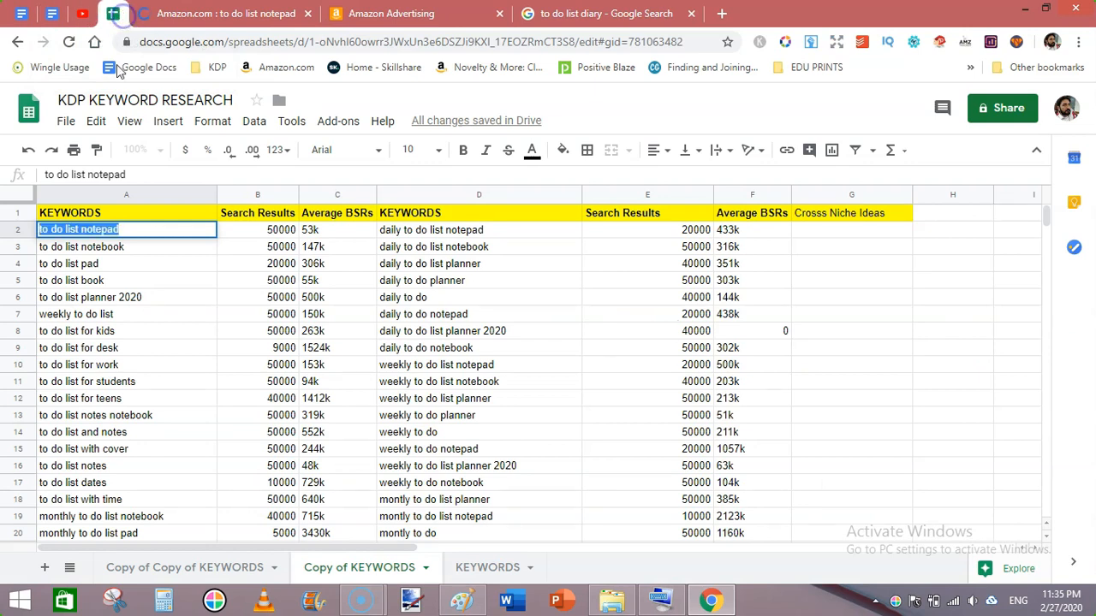
{"action": "left_click", "coordinate": [272, 12]}
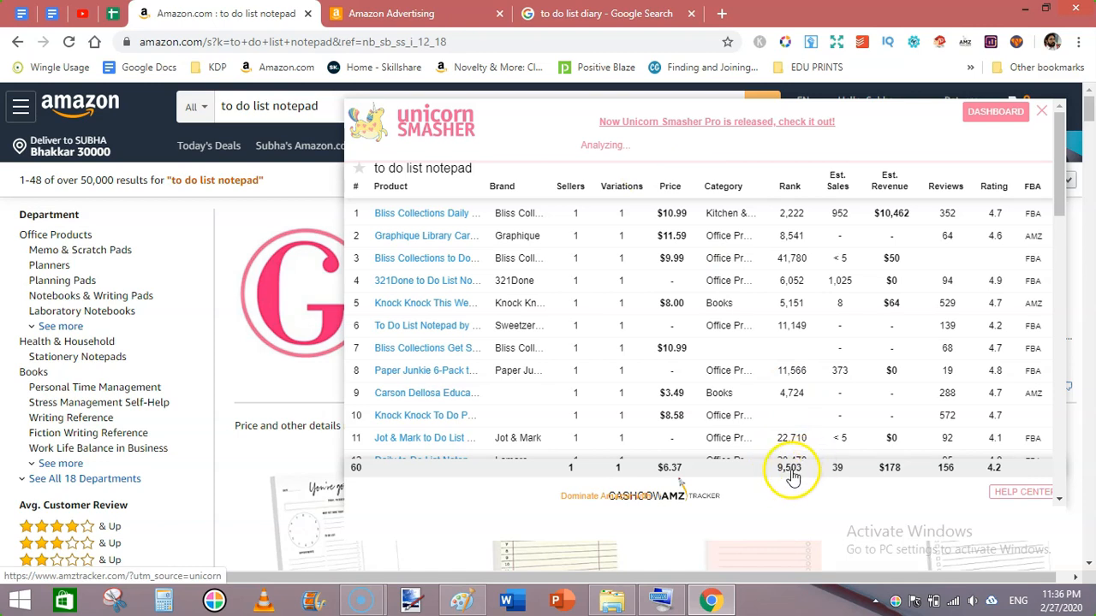
Set the Average BSR of "to do list notepad" in cell C2 to 59k, using Unicorn Smasher's average rank.
{"action": "left_click", "coordinate": [113, 13]}
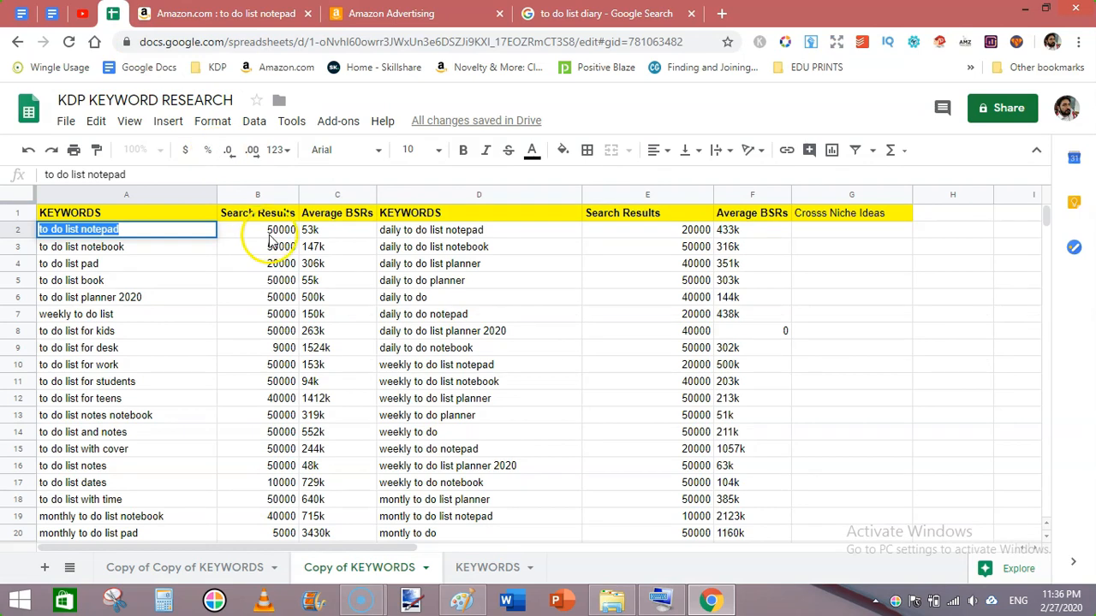
{"action": "left_click", "coordinate": [327, 234]}
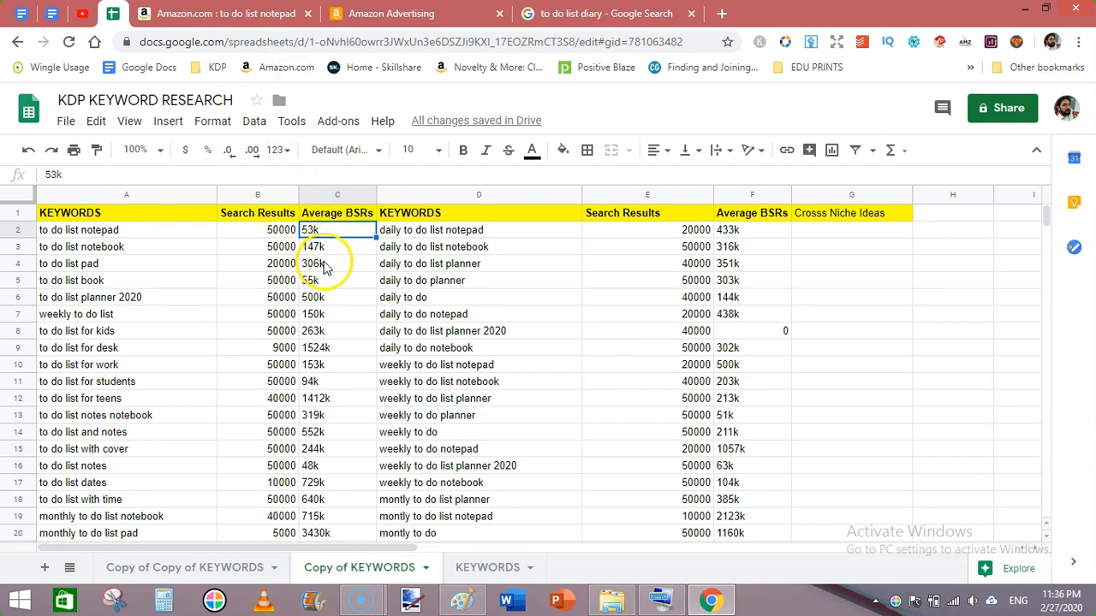
{"action": "left_click", "coordinate": [233, 13]}
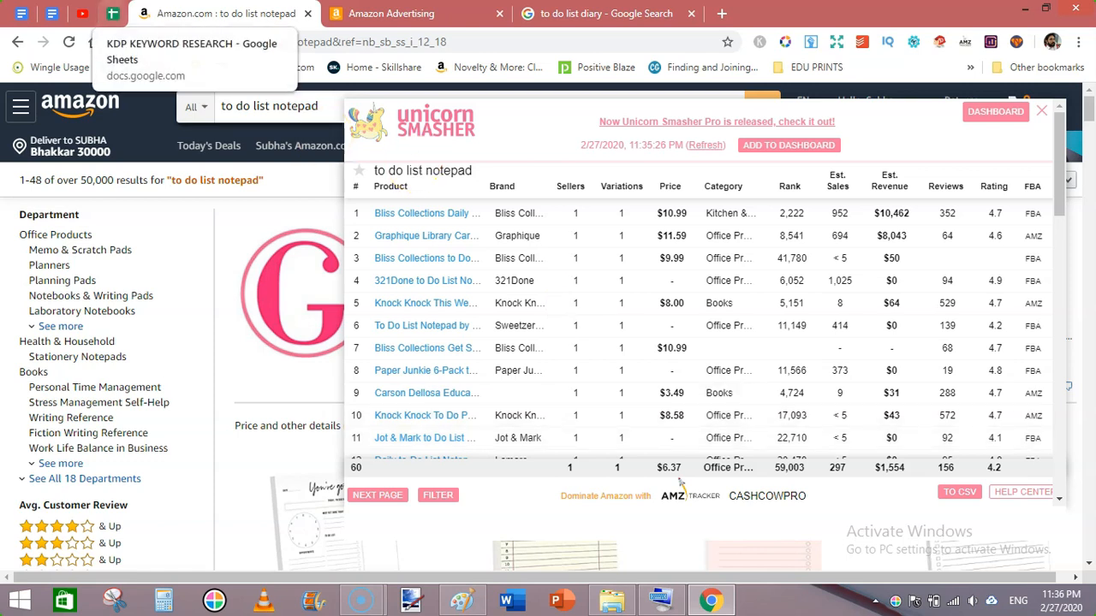
{"action": "left_click", "coordinate": [112, 13]}
{"action": "left_click", "coordinate": [326, 231]}
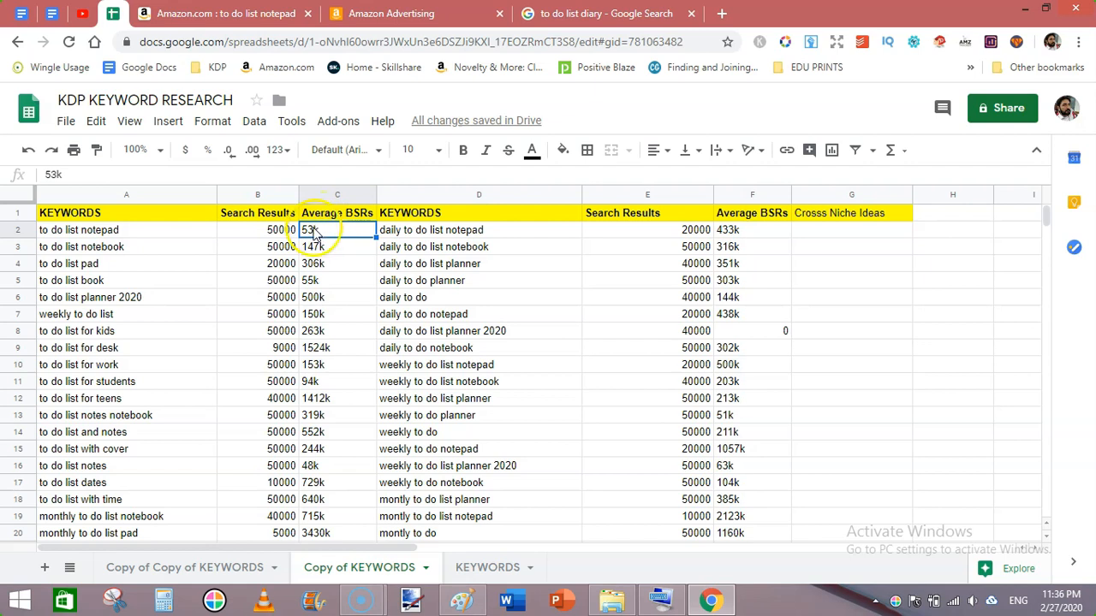
{"action": "double_click", "coordinate": [310, 229]}
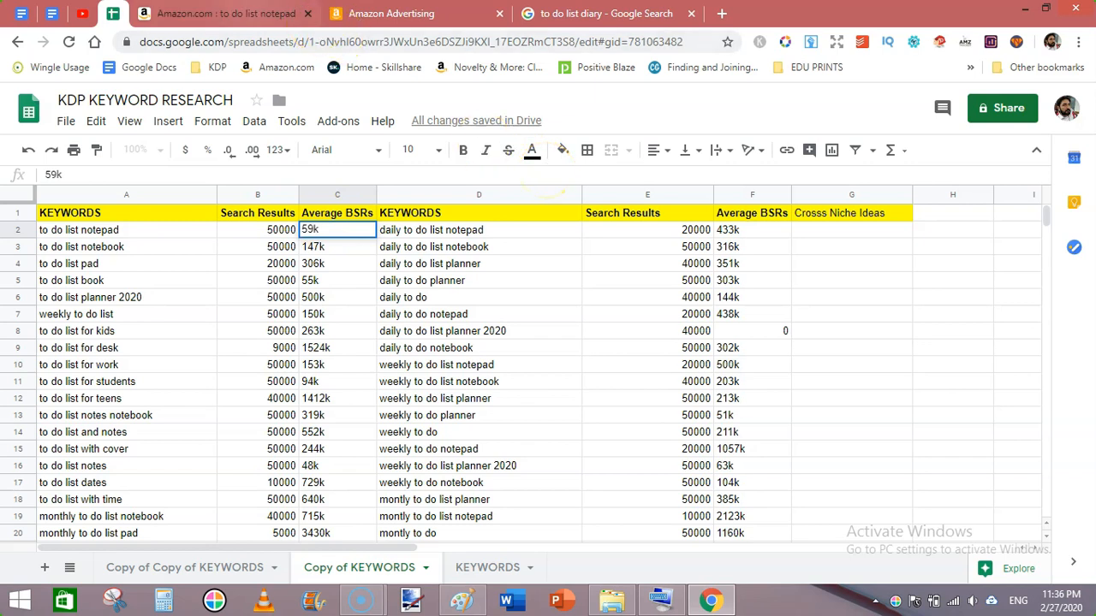
{"action": "left_click", "coordinate": [223, 12]}
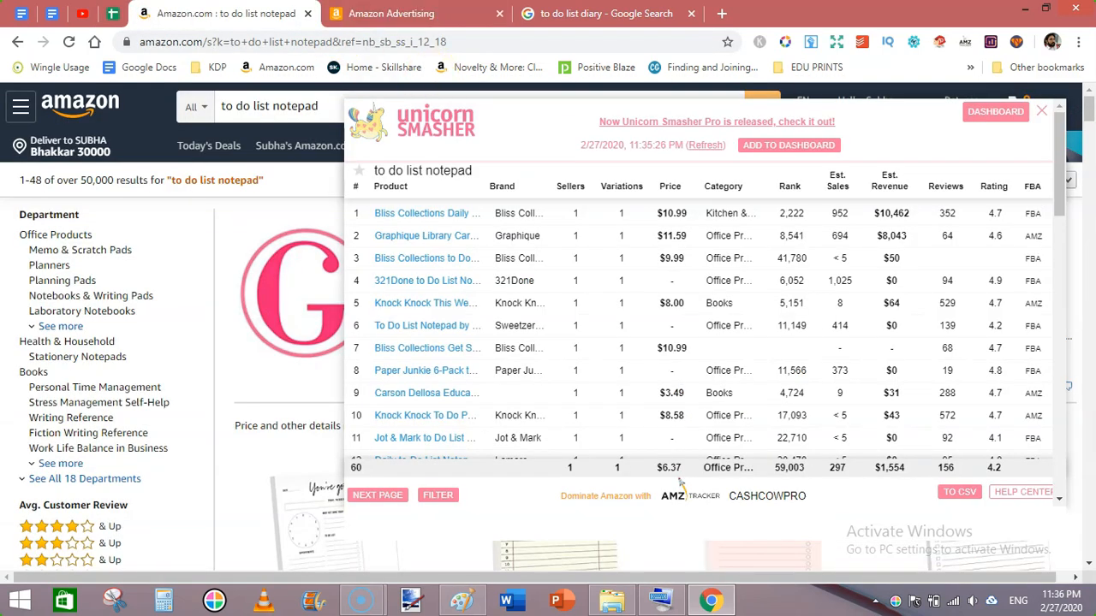
Check the kdp Keyword Research Process document and return to the KDP KEYWORD RESEARCH spreadsheet.
{"action": "left_click", "coordinate": [112, 13]}
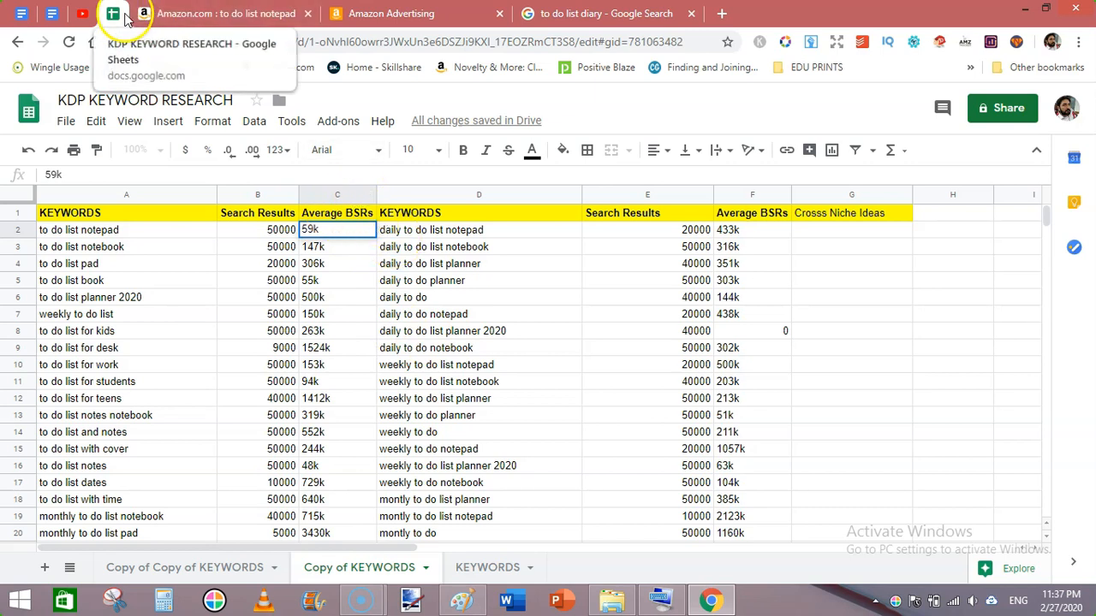
{"action": "left_click", "coordinate": [54, 13]}
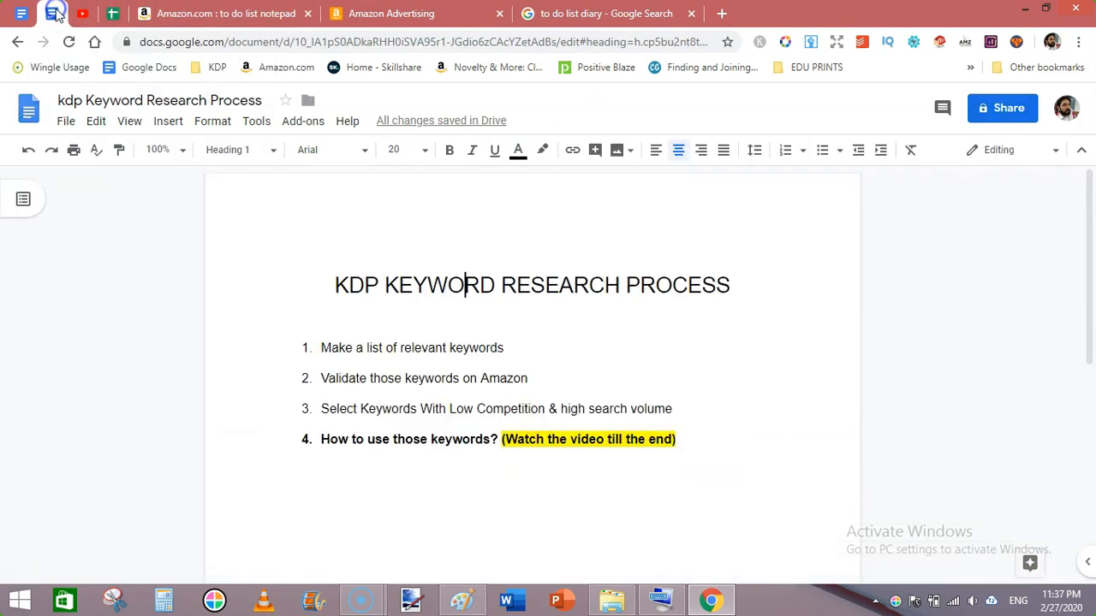
{"action": "left_click", "coordinate": [112, 13]}
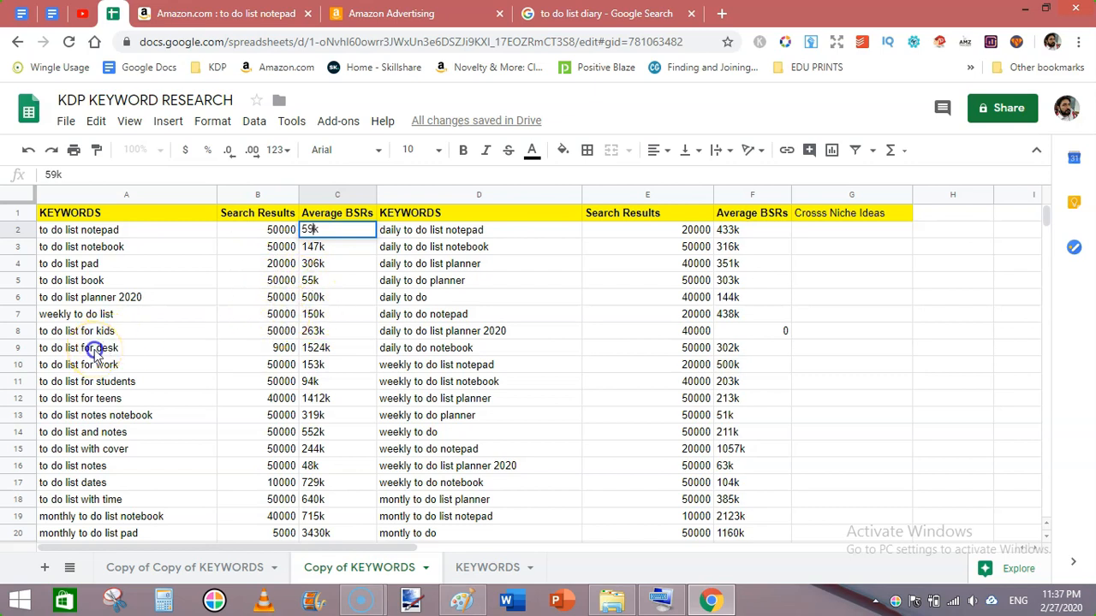
Fill the "to do list for desk" and "to do list dates" entries (A9:C9 and A17:C17) with green.
{"action": "left_click_drag", "start_coordinate": [154, 351], "coordinate": [340, 358]}
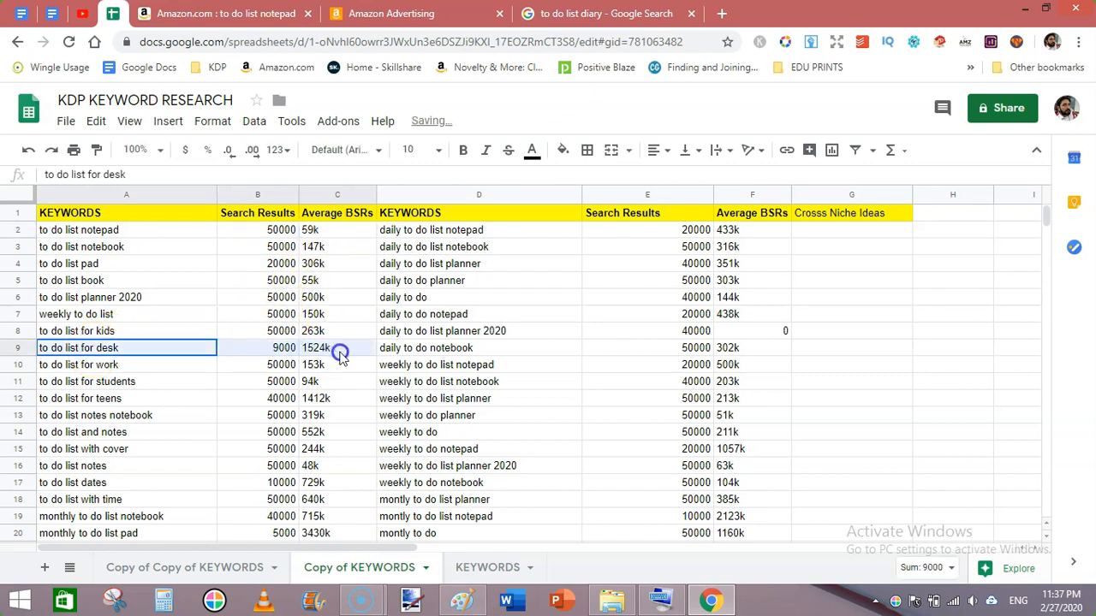
{"action": "left_click", "coordinate": [562, 152]}
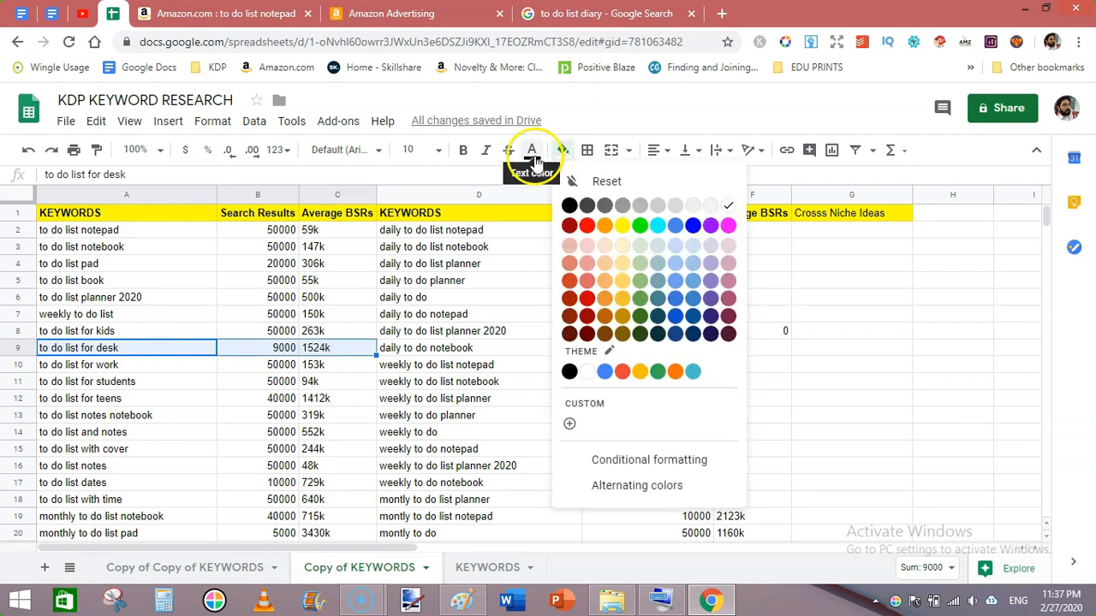
{"action": "left_click", "coordinate": [640, 226]}
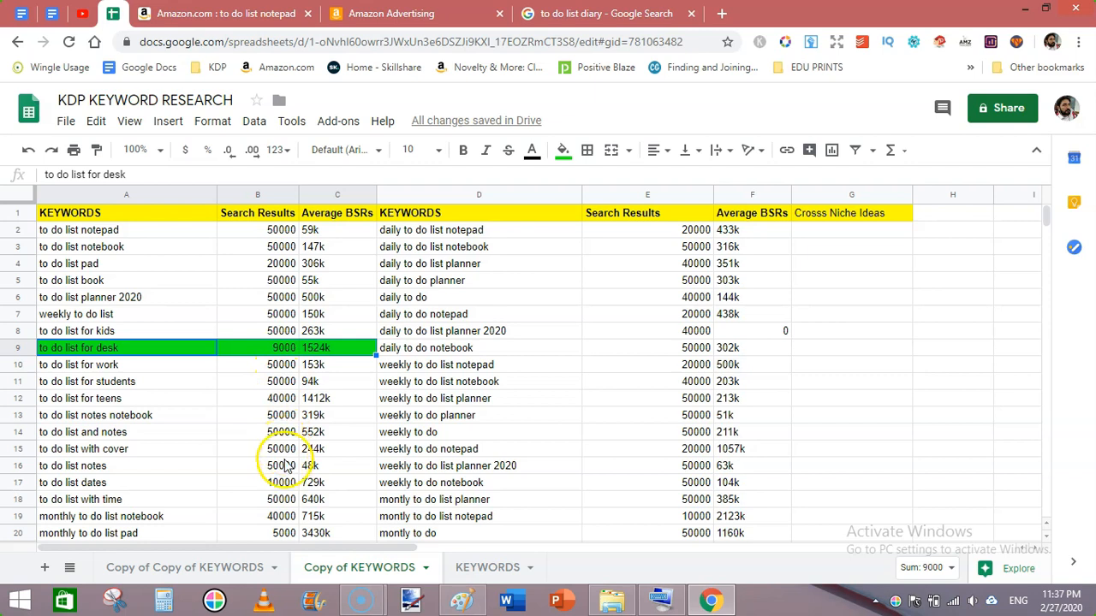
{"action": "left_click_drag", "start_coordinate": [97, 485], "coordinate": [329, 482]}
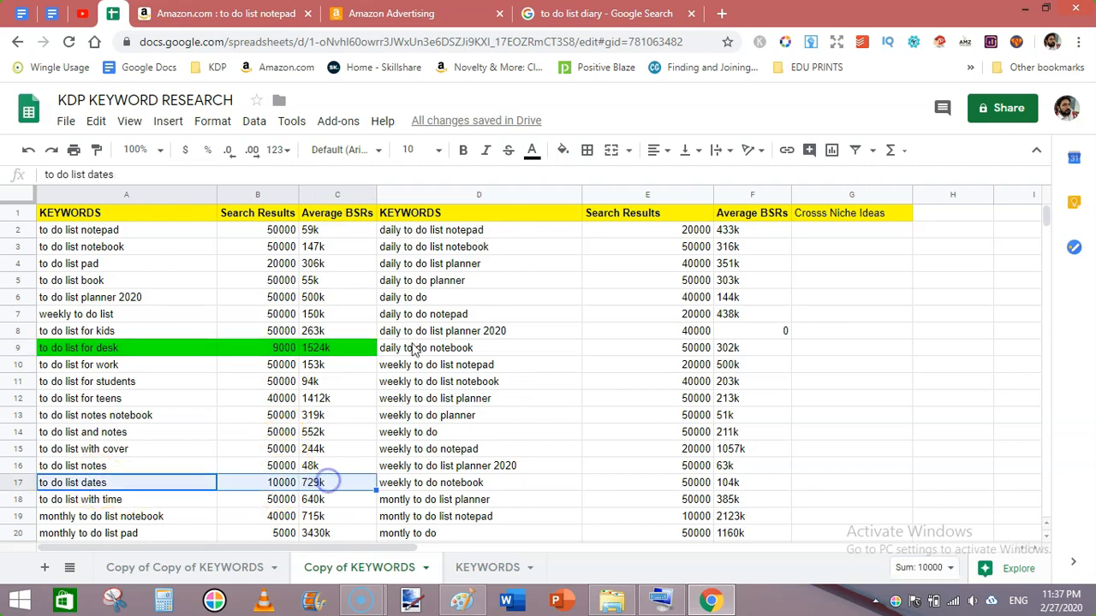
{"action": "left_click", "coordinate": [564, 150]}
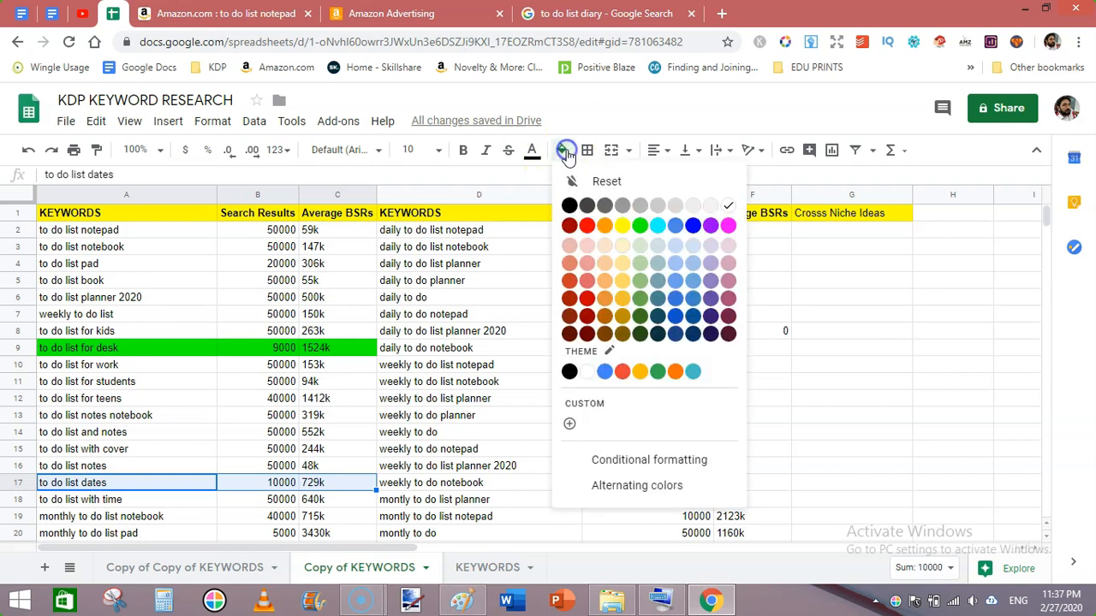
{"action": "left_click", "coordinate": [640, 226]}
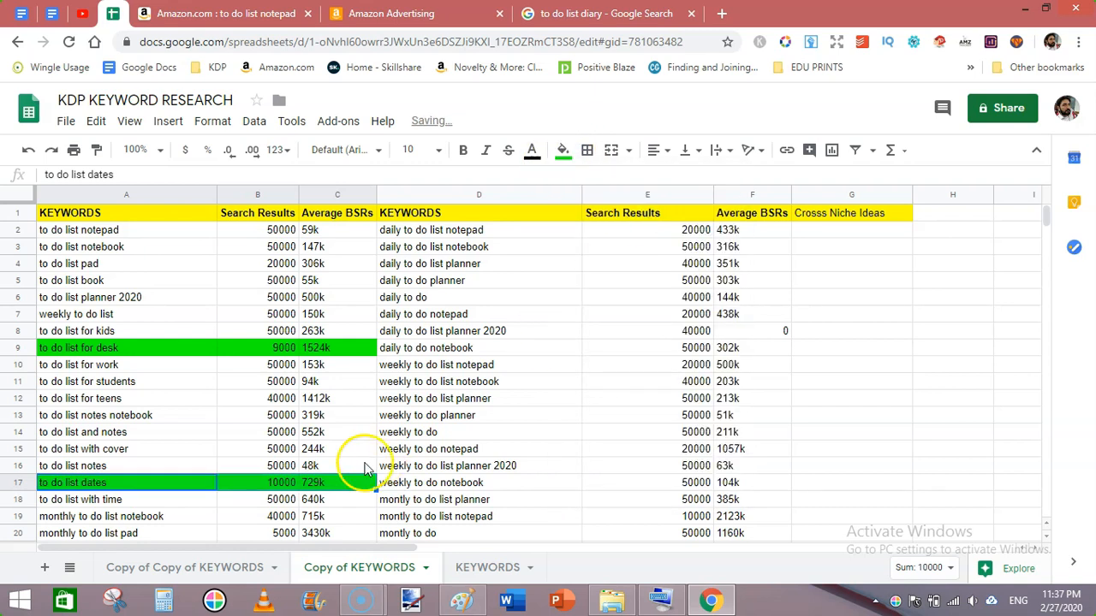
Fill the "monthly to do list pad" and "to do list pad" entries (A20:C20 and A4:C4) with green.
{"action": "left_click", "coordinate": [146, 534]}
{"action": "left_click_drag", "start_coordinate": [147, 536], "coordinate": [334, 533]}
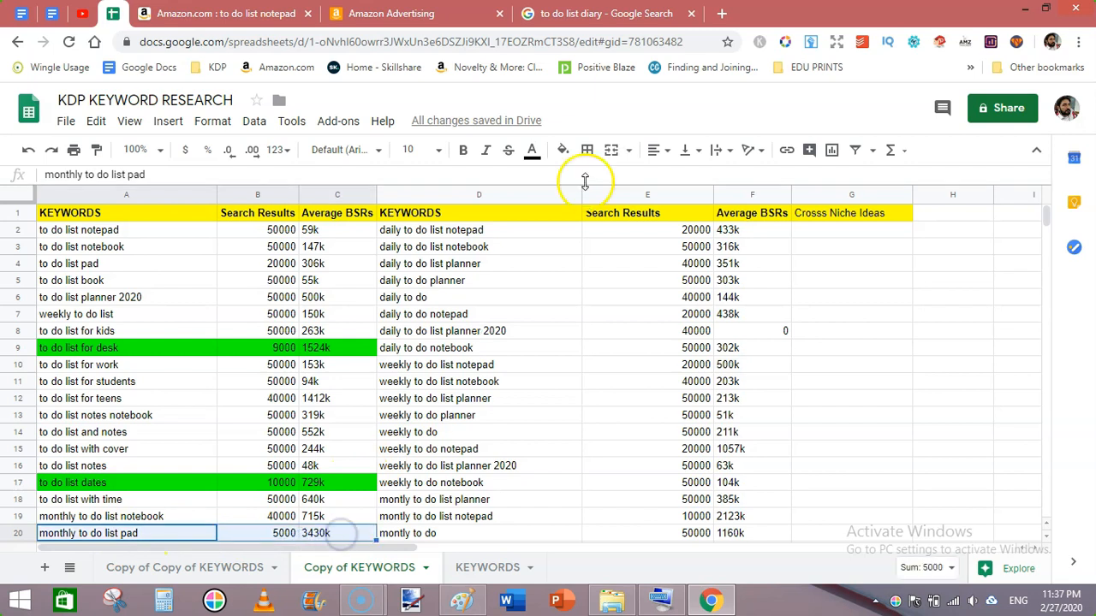
{"action": "left_click", "coordinate": [562, 150]}
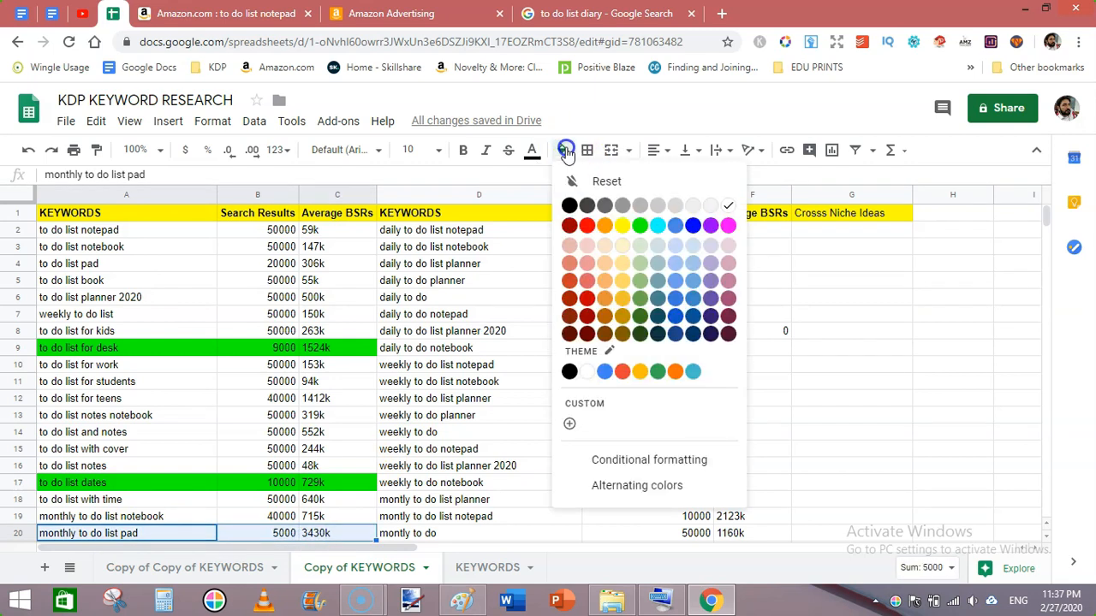
{"action": "left_click", "coordinate": [640, 227]}
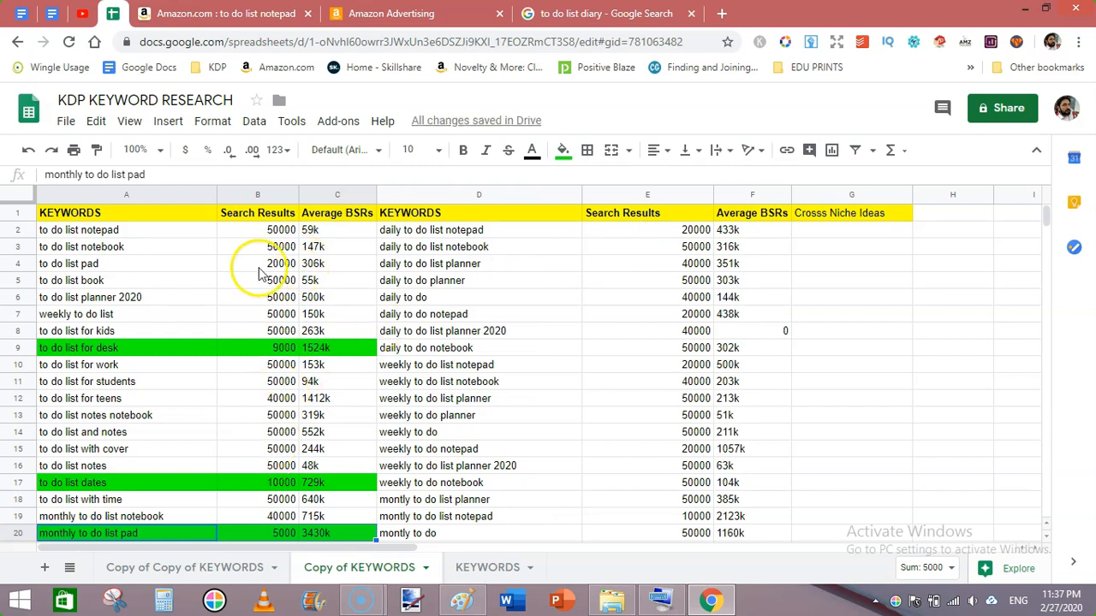
{"action": "left_click_drag", "start_coordinate": [138, 263], "coordinate": [365, 267]}
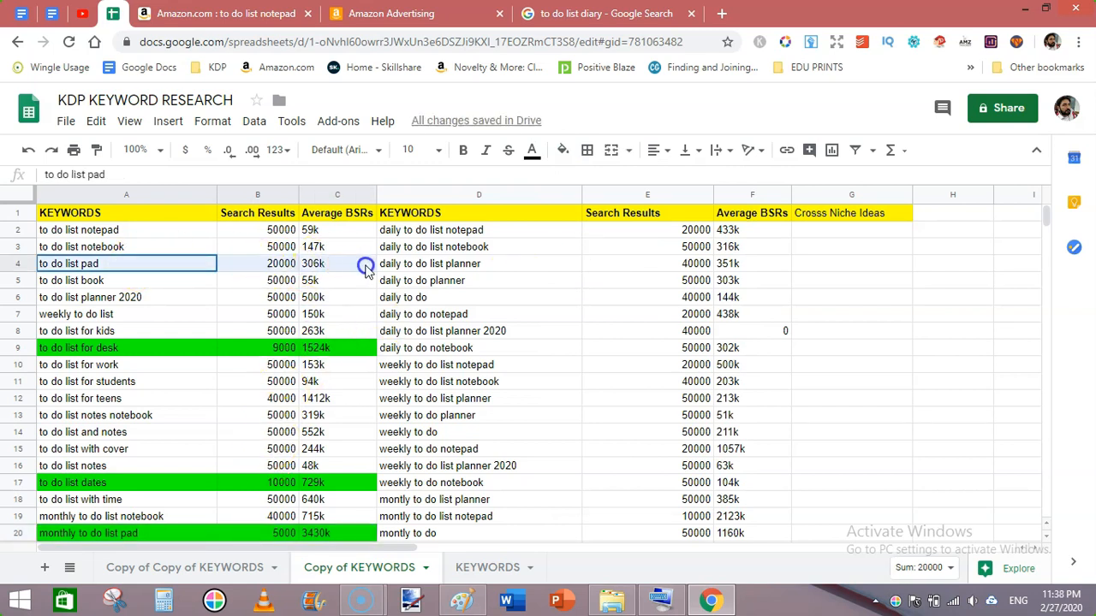
{"action": "left_click", "coordinate": [563, 150]}
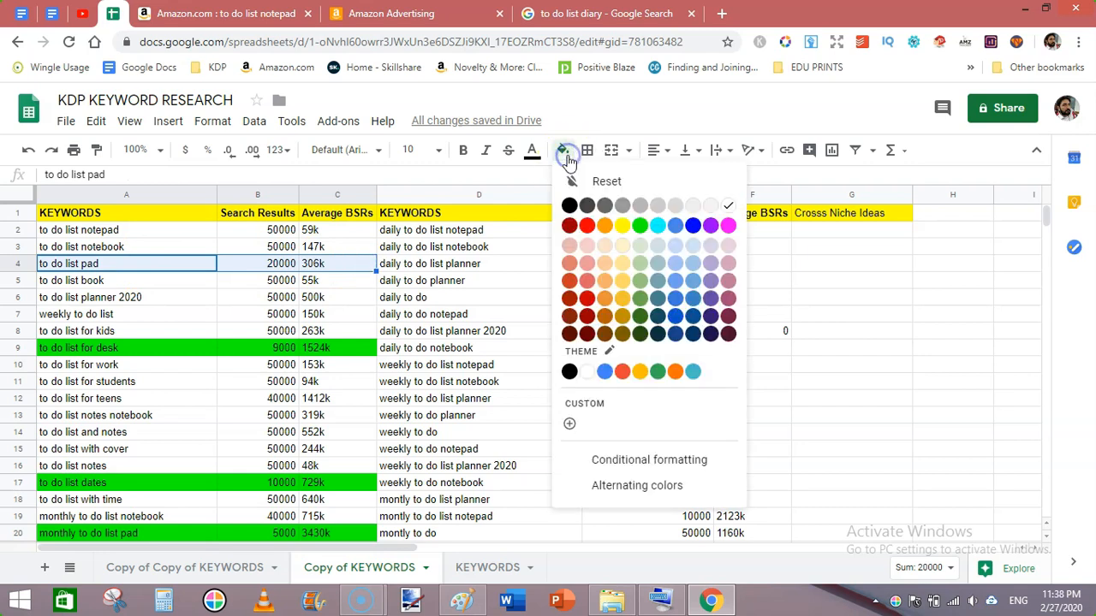
{"action": "left_click", "coordinate": [641, 225]}
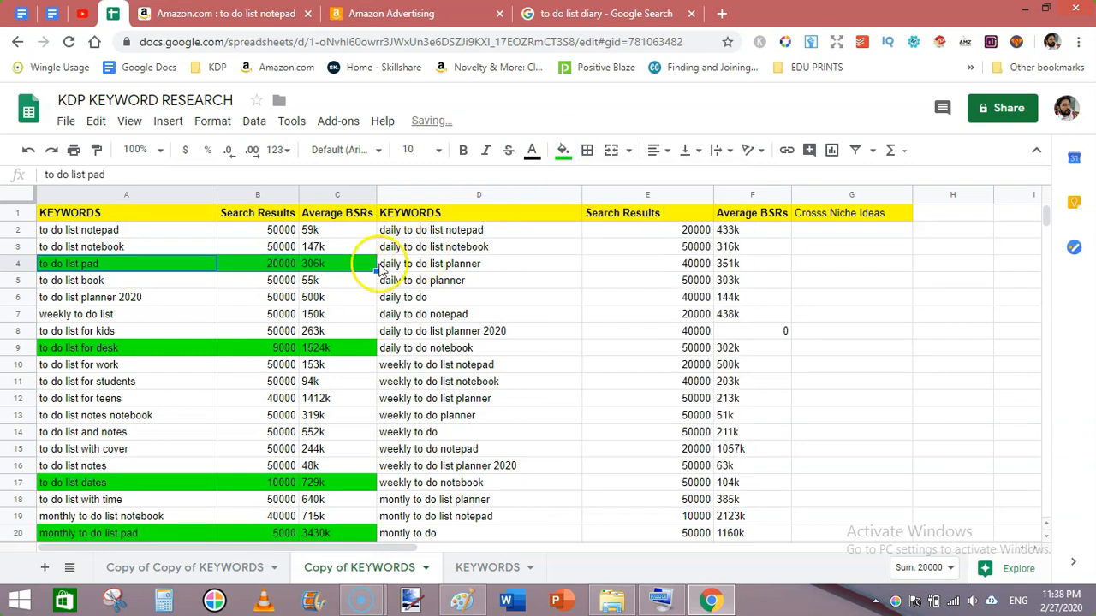
Fill the "to do list for teens" entry with its search results and average BSR (A12:C12) with red.
{"action": "left_click_drag", "start_coordinate": [129, 402], "coordinate": [369, 404]}
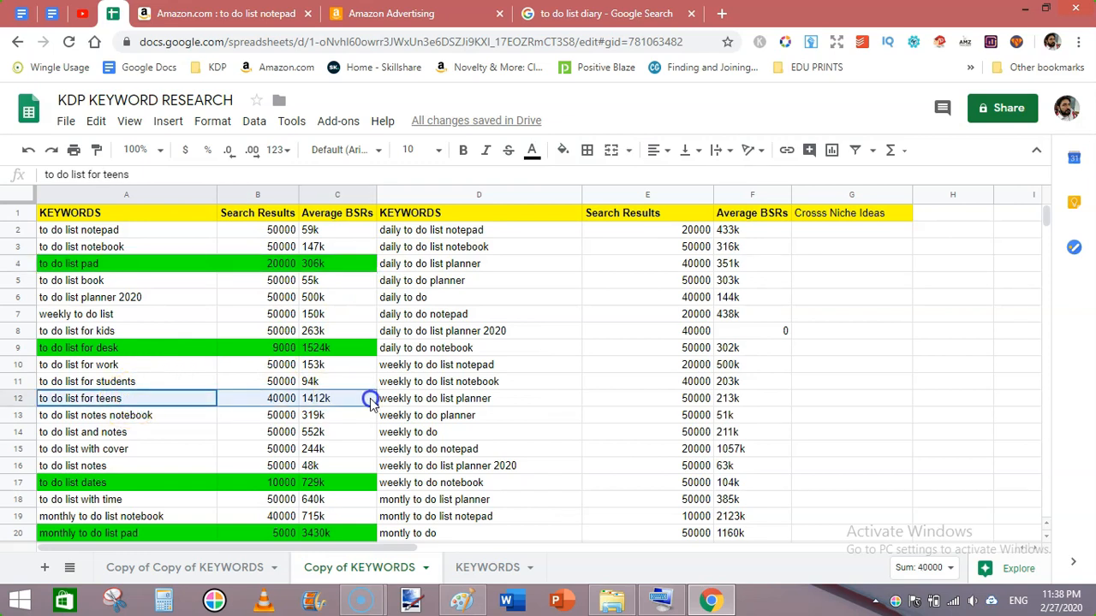
{"action": "left_click", "coordinate": [562, 154]}
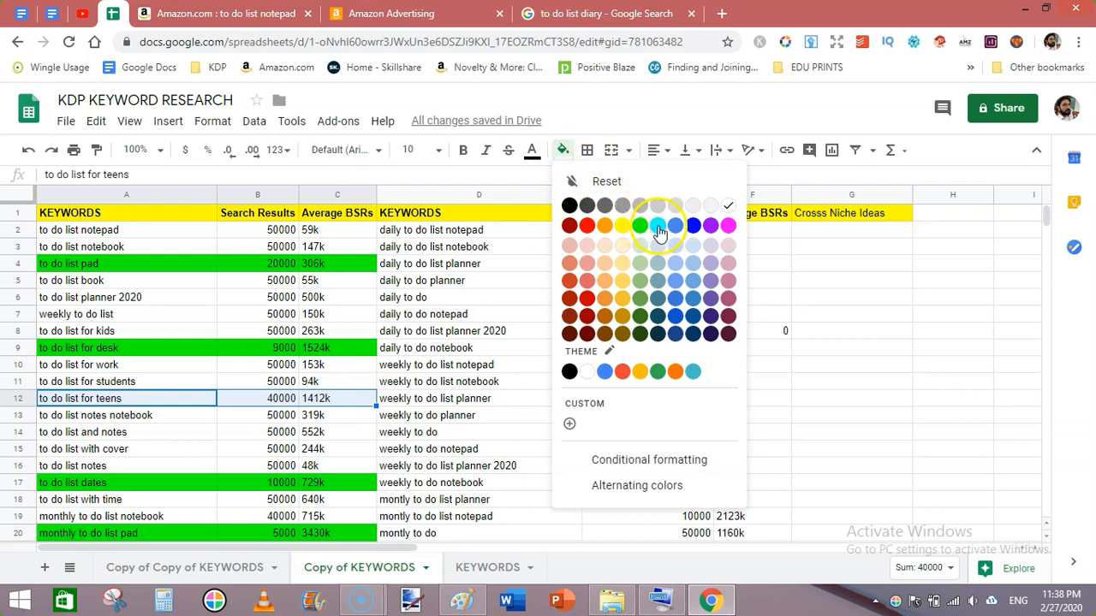
{"action": "left_click", "coordinate": [587, 226]}
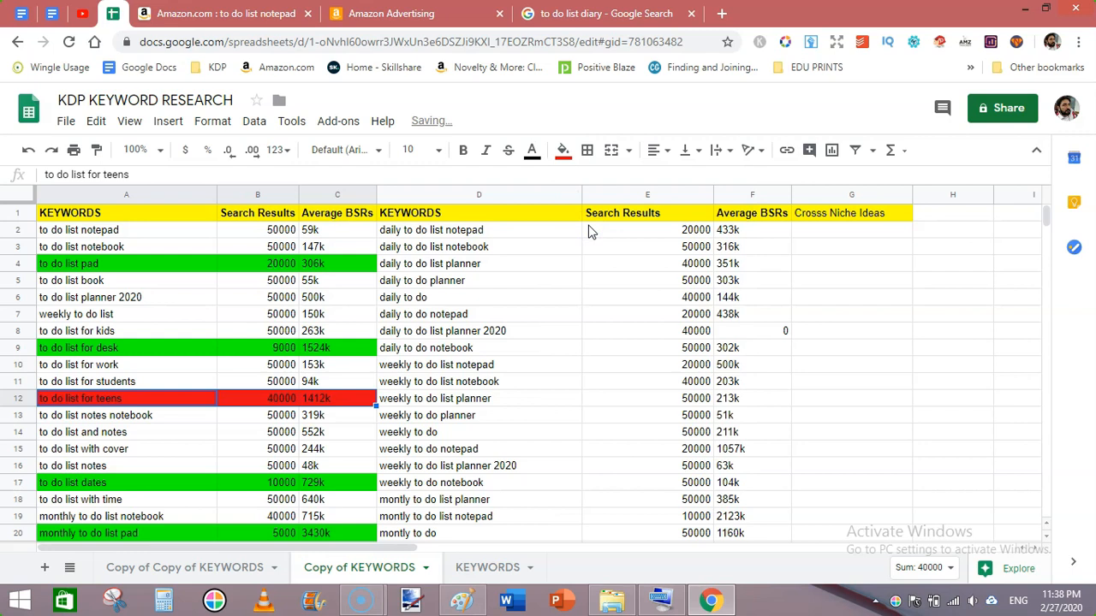
Fill the "daily to do list notepad" keyword and its search results (D2:E2) with green.
{"action": "left_click", "coordinate": [471, 228]}
{"action": "left_click", "coordinate": [693, 231], "text": "shift"}
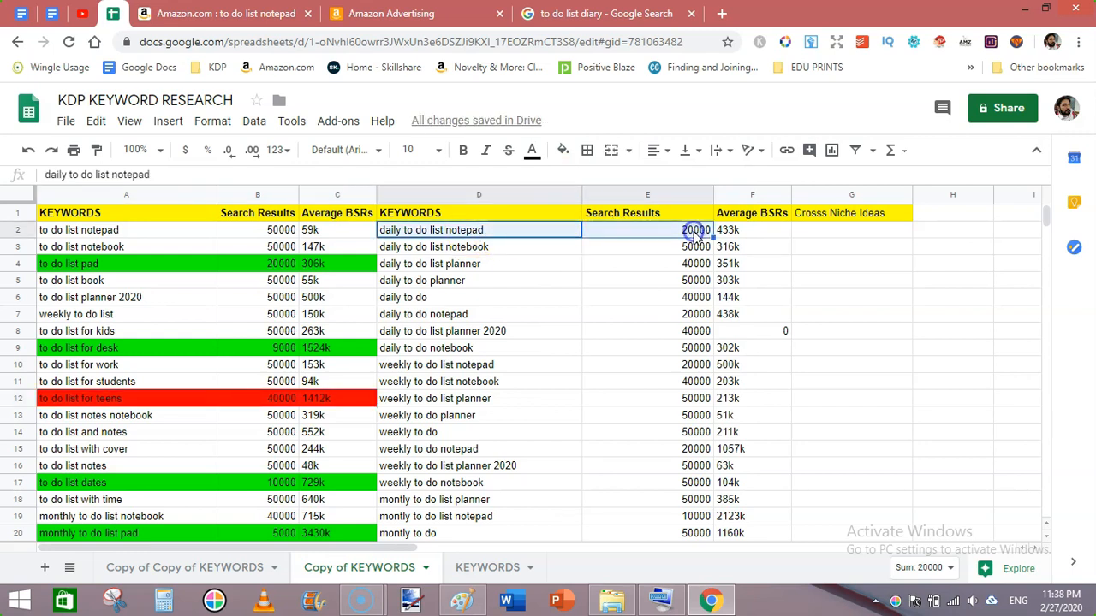
{"action": "left_click", "coordinate": [563, 151]}
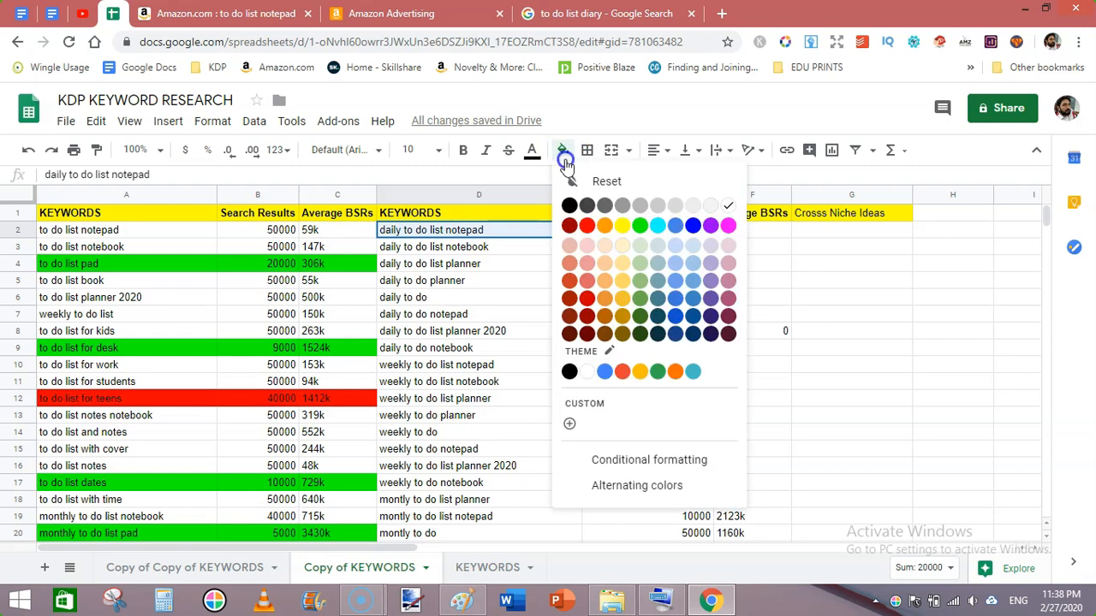
{"action": "left_click", "coordinate": [640, 226]}
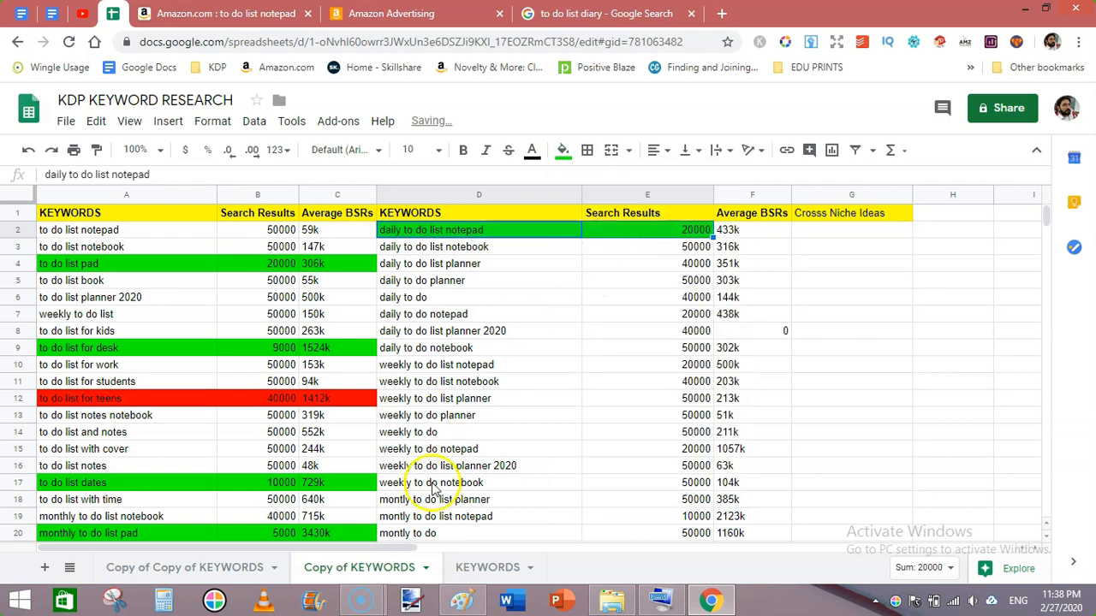
Open the KEYWORDS sheet and close the Amazon search, Amazon Advertising and Google Search browser tabs.
{"action": "left_click", "coordinate": [466, 572]}
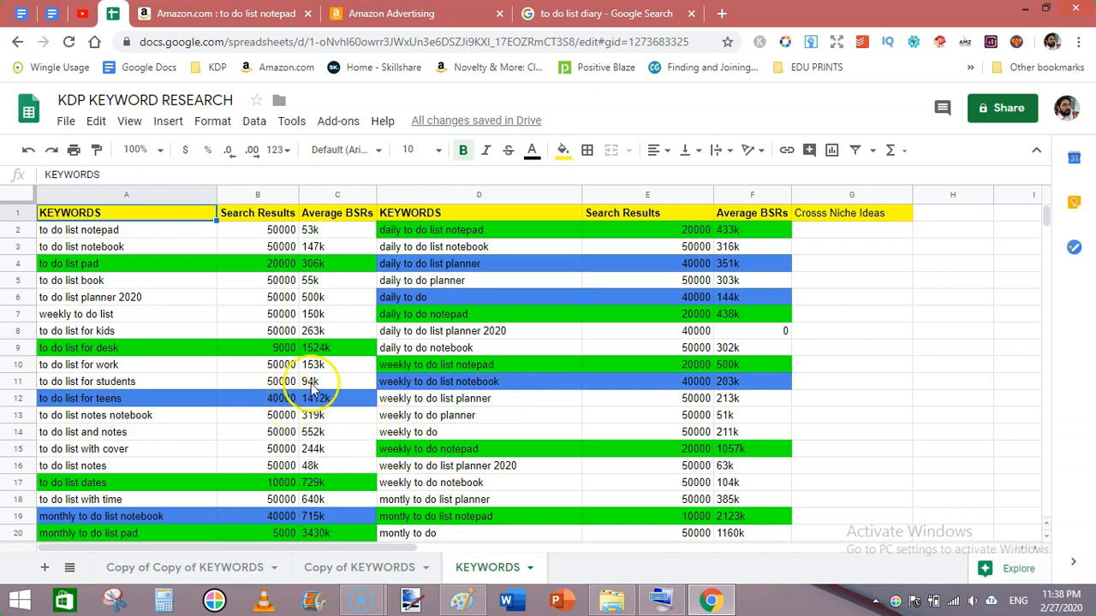
{"action": "left_click", "coordinate": [304, 14]}
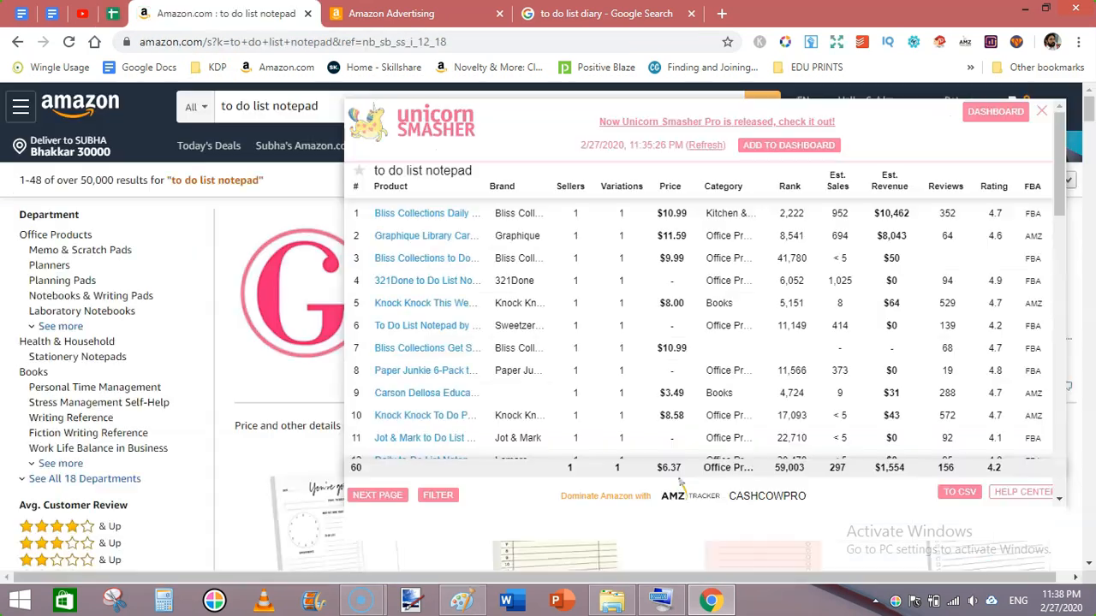
{"action": "left_click", "coordinate": [308, 14]}
{"action": "left_click", "coordinate": [309, 14]}
{"action": "left_click", "coordinate": [311, 14]}
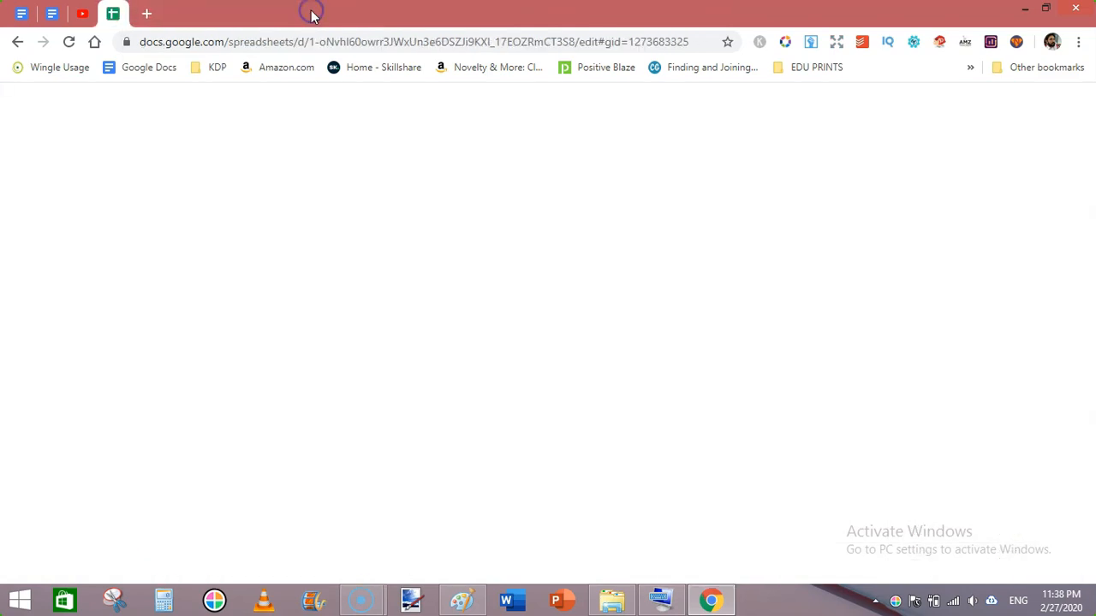
Review the USING KEWYWORDS document alongside the color-coded keyword list in the KEYWORDS sheet.
{"action": "left_click", "coordinate": [24, 12]}
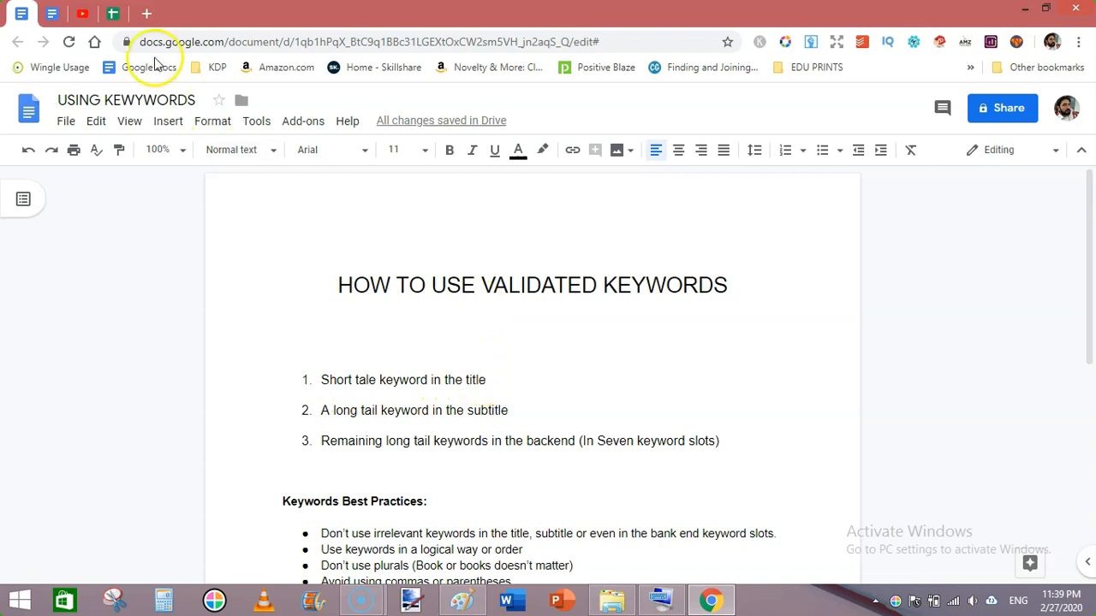
{"action": "left_click", "coordinate": [112, 14]}
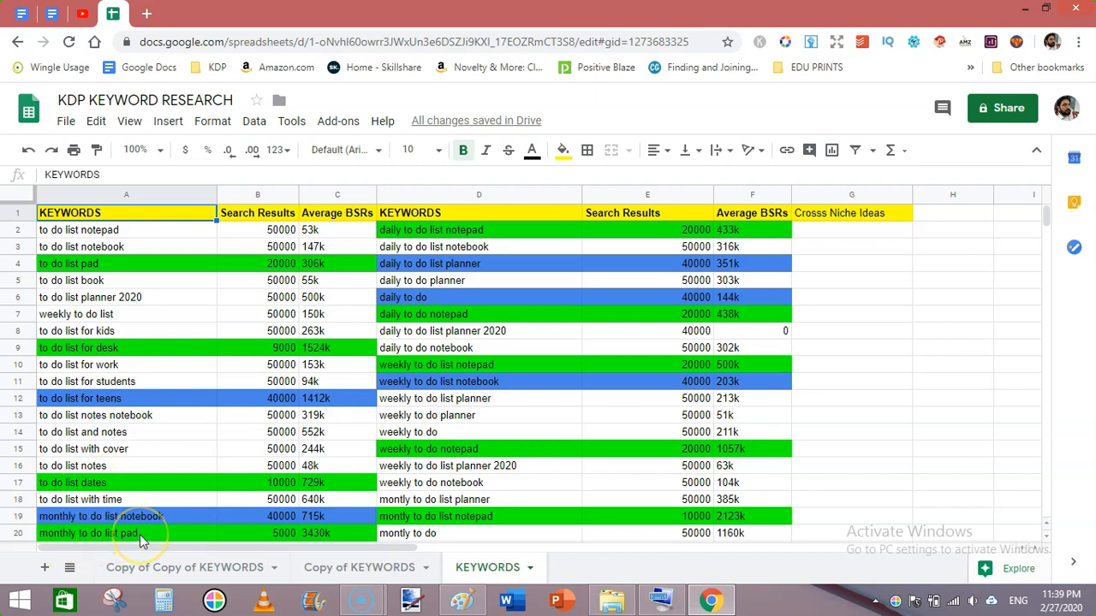
{"action": "left_click", "coordinate": [102, 250]}
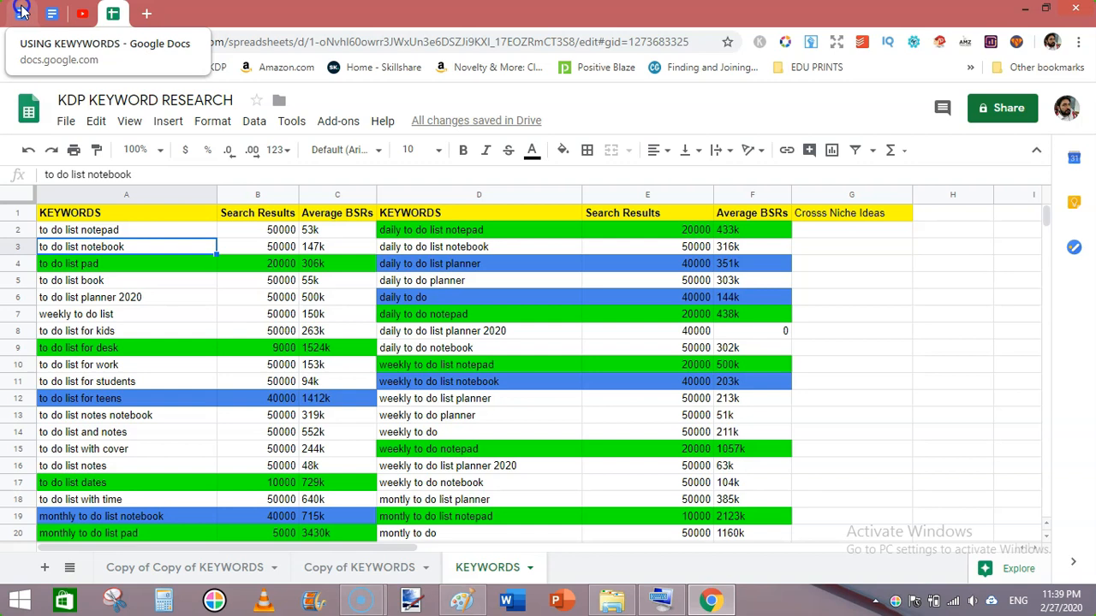
{"action": "left_click", "coordinate": [53, 14]}
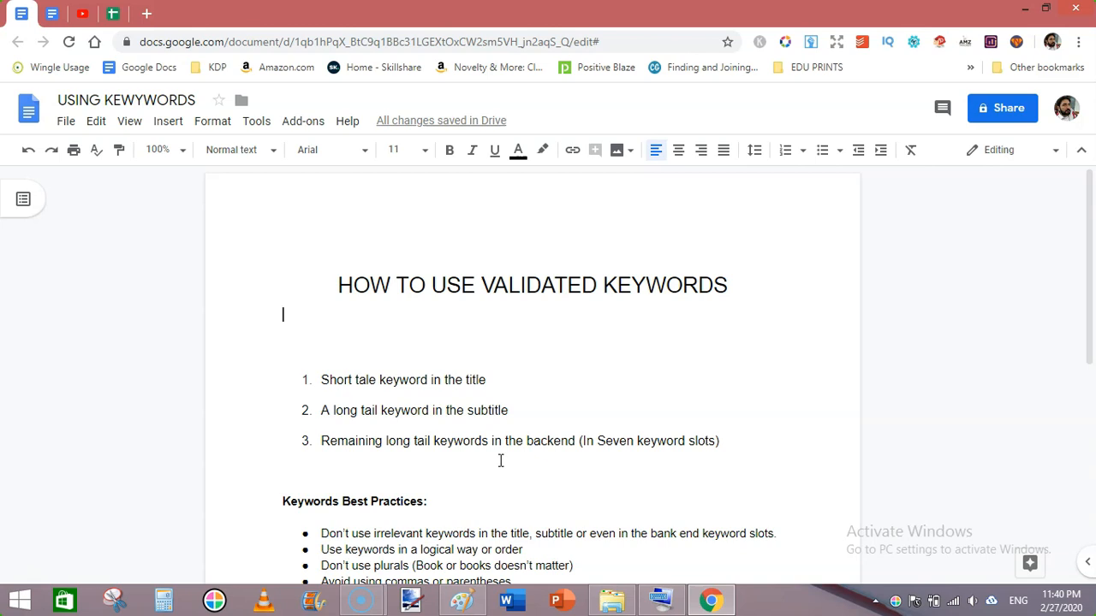
Delete a blank line below the heading "HOW TO USE VALIDATED KEYWORDS" in the USING KEWYWORDS document.
{"action": "left_click", "coordinate": [387, 314]}
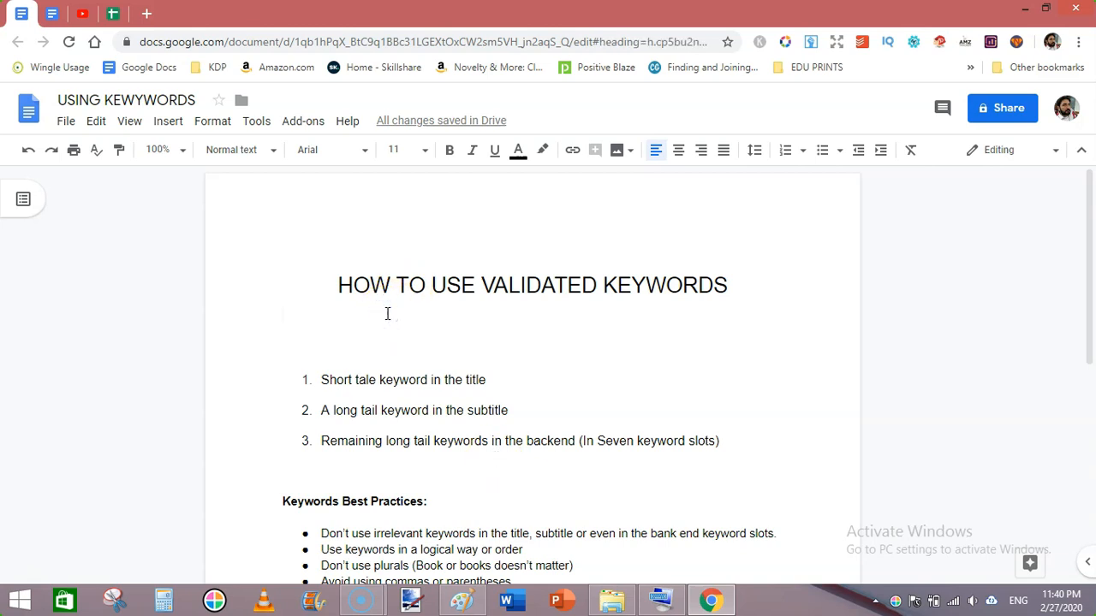
{"action": "key", "text": "BackSpace"}
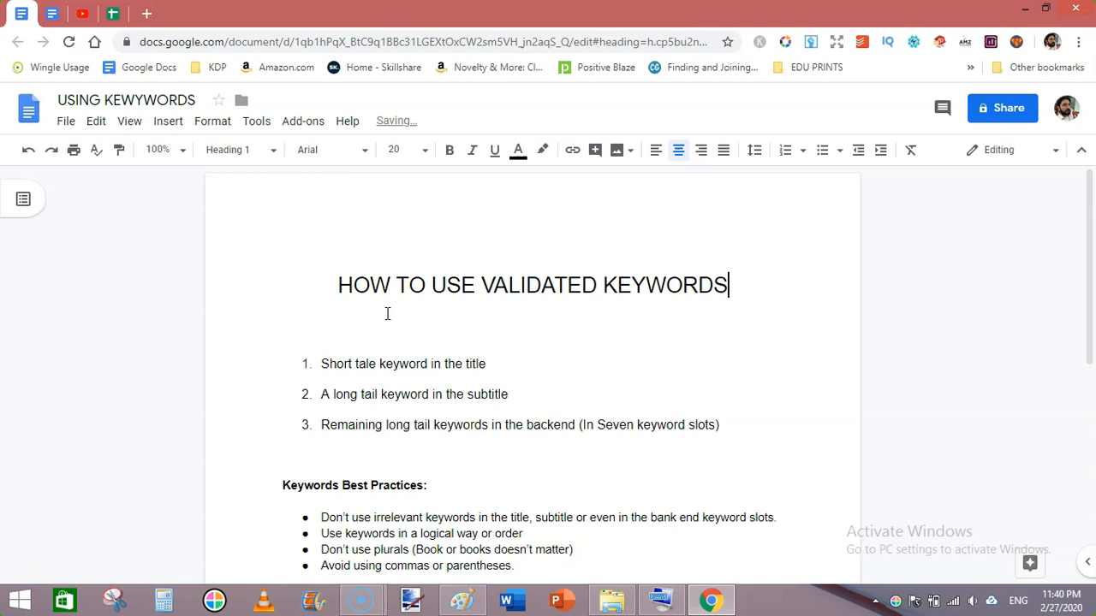
{"action": "left_click", "coordinate": [726, 309]}
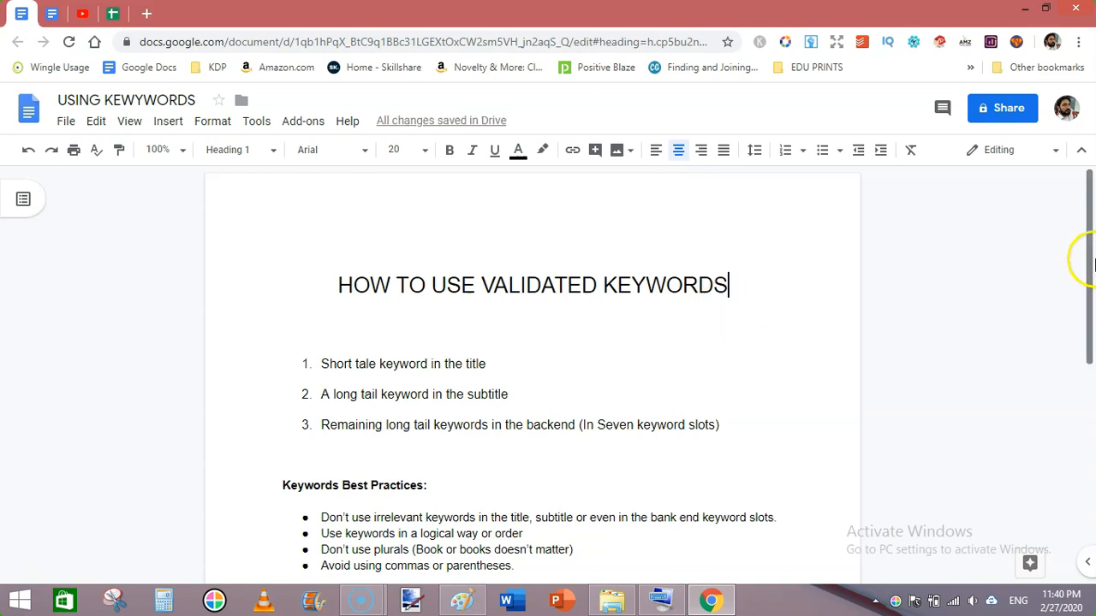
Correct "bank end" to "back end" in the first bullet under Keywords Best Practices.
{"action": "left_click_drag", "start_coordinate": [1085, 256], "coordinate": [1093, 316]}
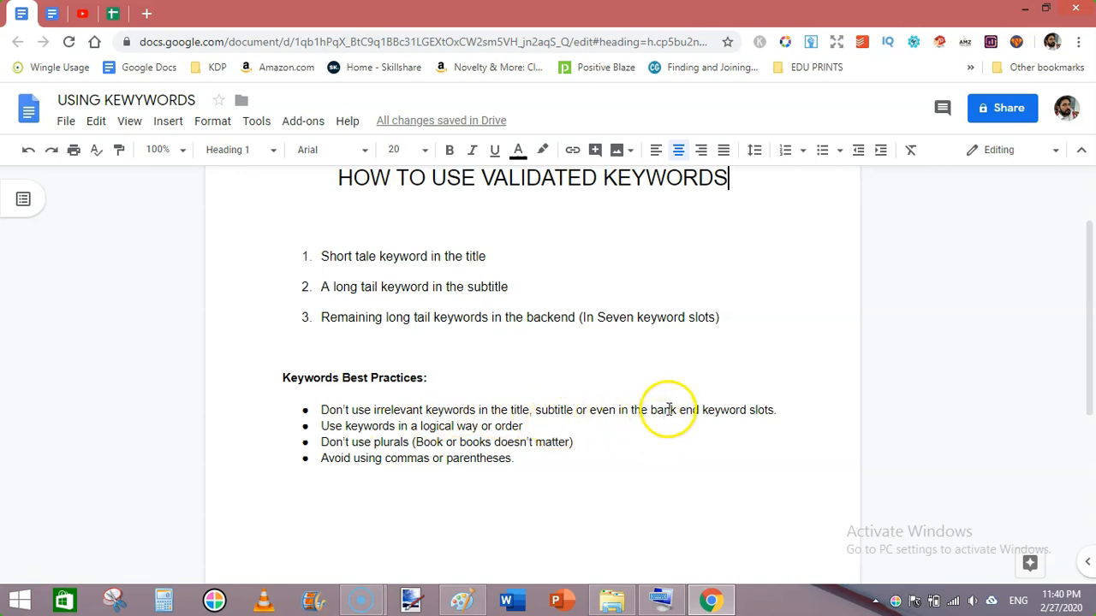
{"action": "left_click", "coordinate": [667, 411]}
{"action": "key", "text": "BackSpace"}
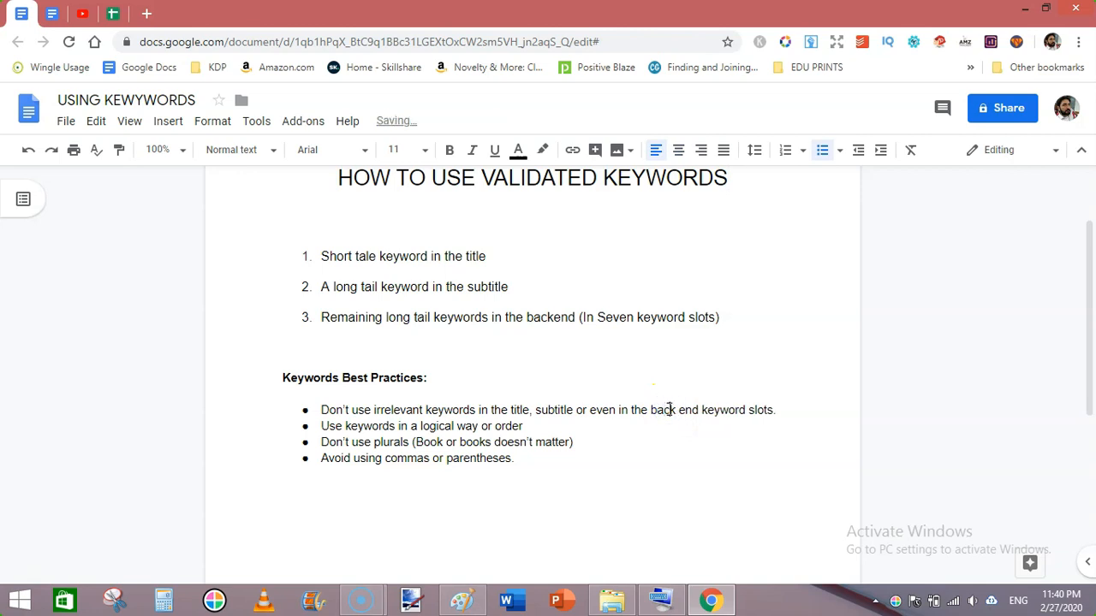
{"action": "left_click", "coordinate": [781, 410]}
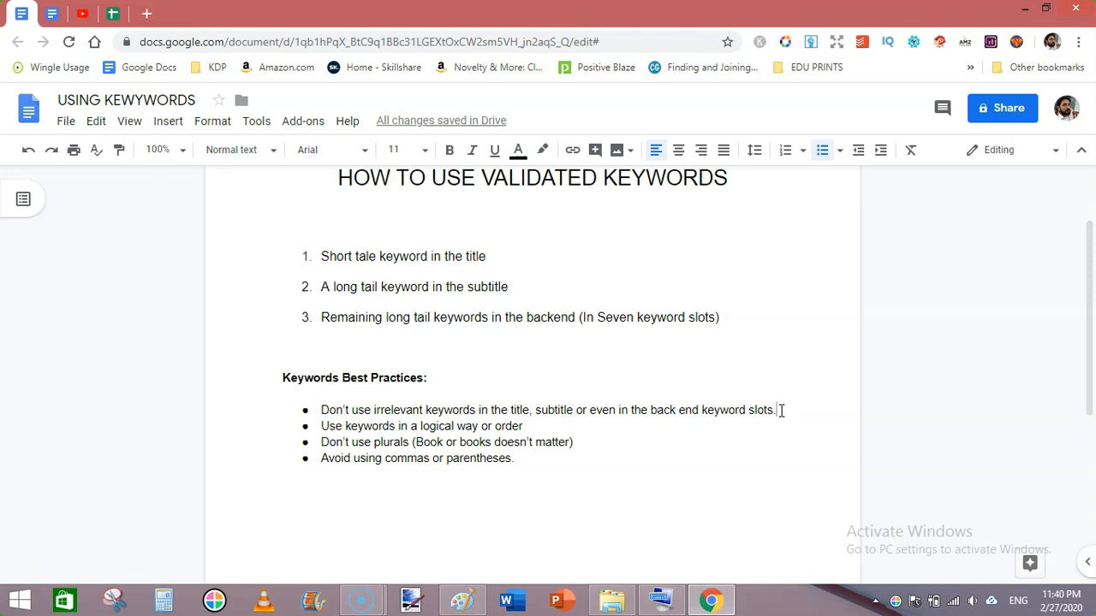
{"action": "left_click", "coordinate": [709, 427]}
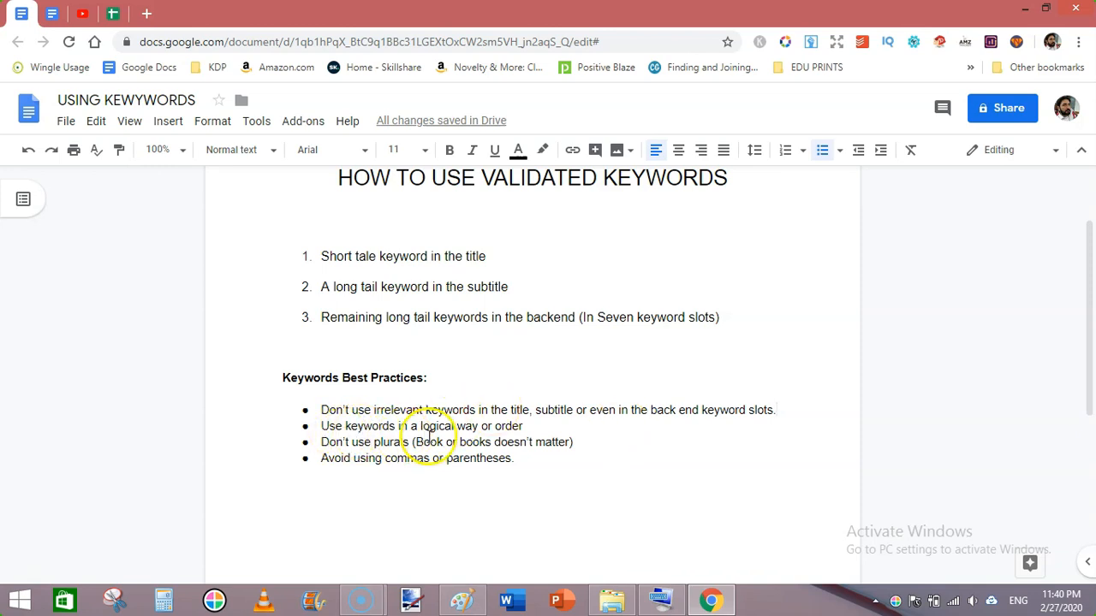
Check the Keywords Best Practices bullets against the keyword list in the KEYWORDS sheet, and return to the top of the USING KEWYWORDS document.
{"action": "left_click", "coordinate": [532, 425]}
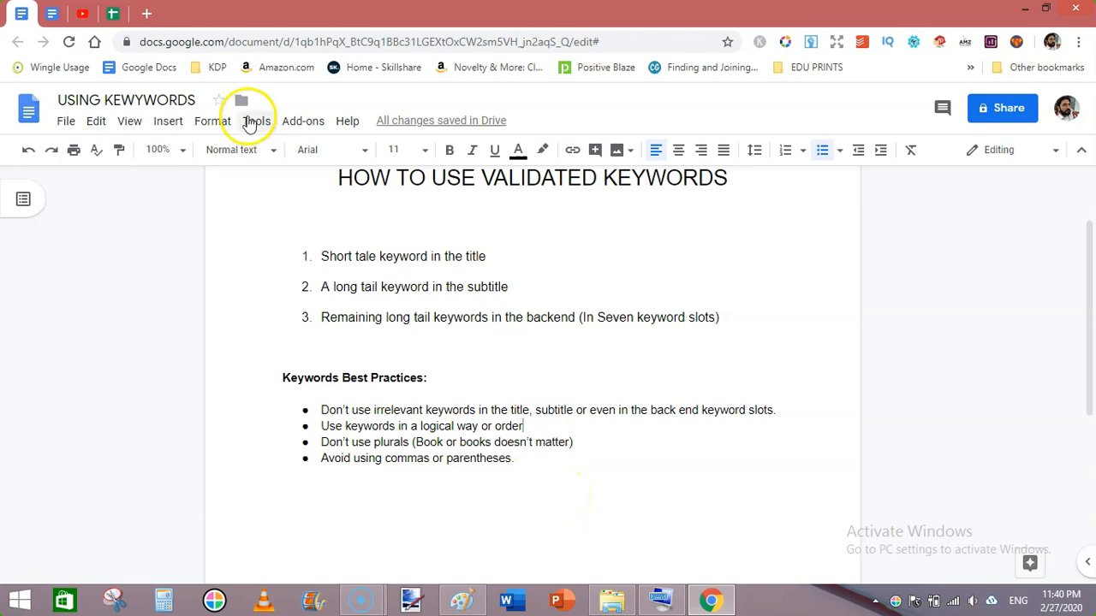
{"action": "left_click", "coordinate": [112, 13]}
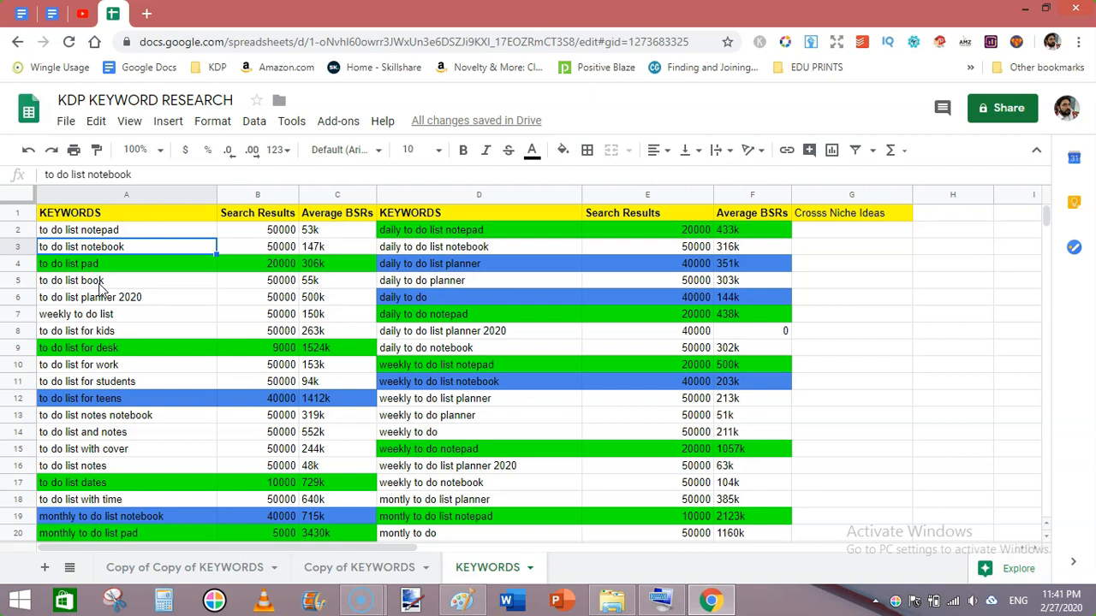
{"action": "left_click", "coordinate": [51, 14]}
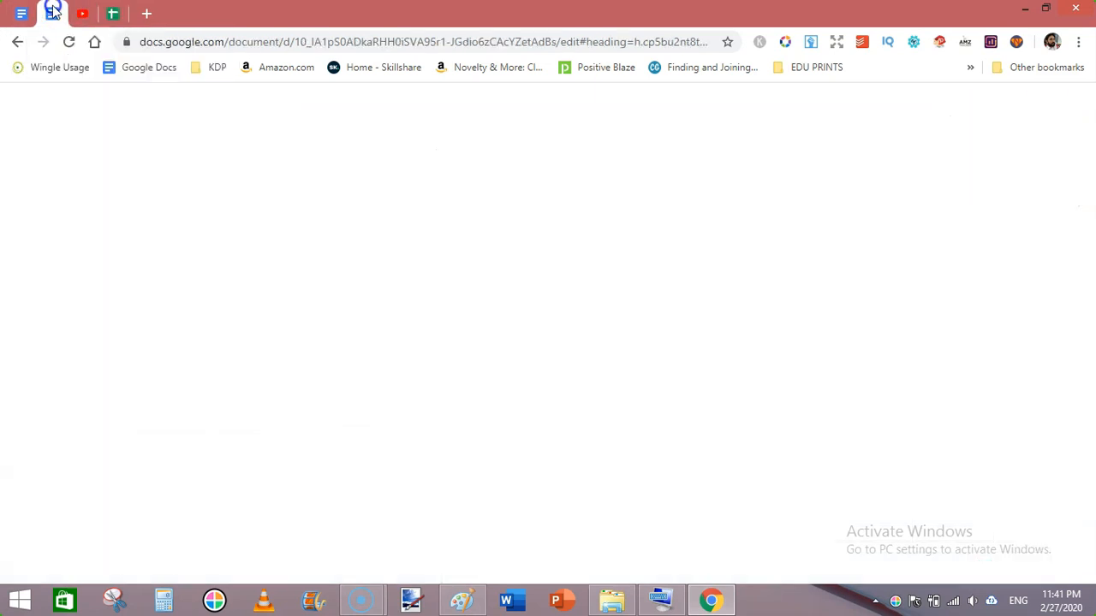
{"action": "left_click", "coordinate": [22, 14]}
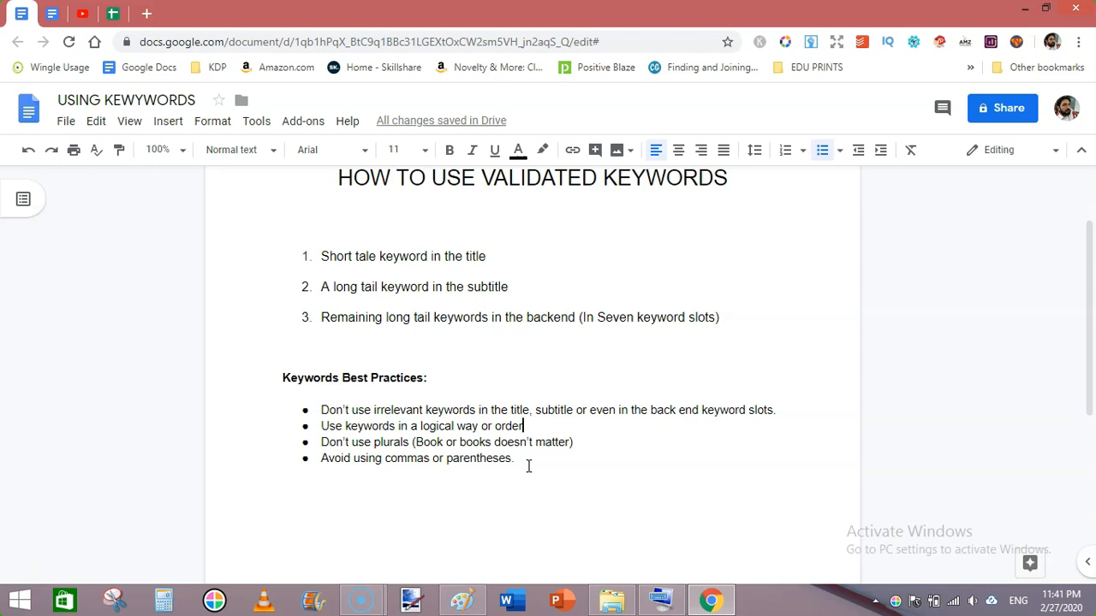
{"action": "left_click_drag", "start_coordinate": [1088, 244], "coordinate": [1085, 205]}
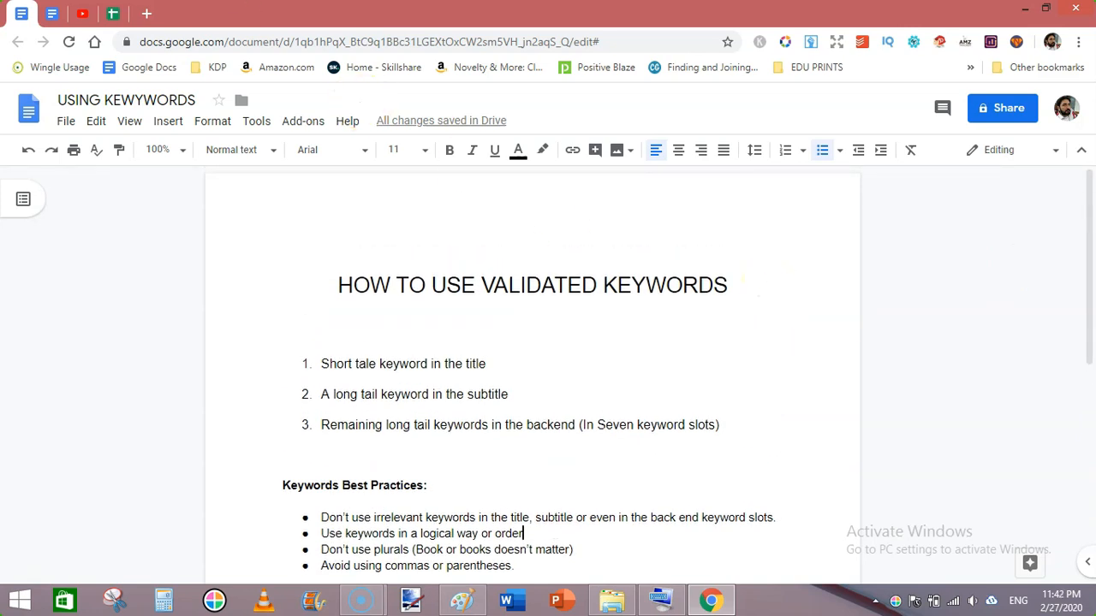
Switch to the YouTube channel page and view its uploaded videos.
{"action": "left_click", "coordinate": [82, 15]}
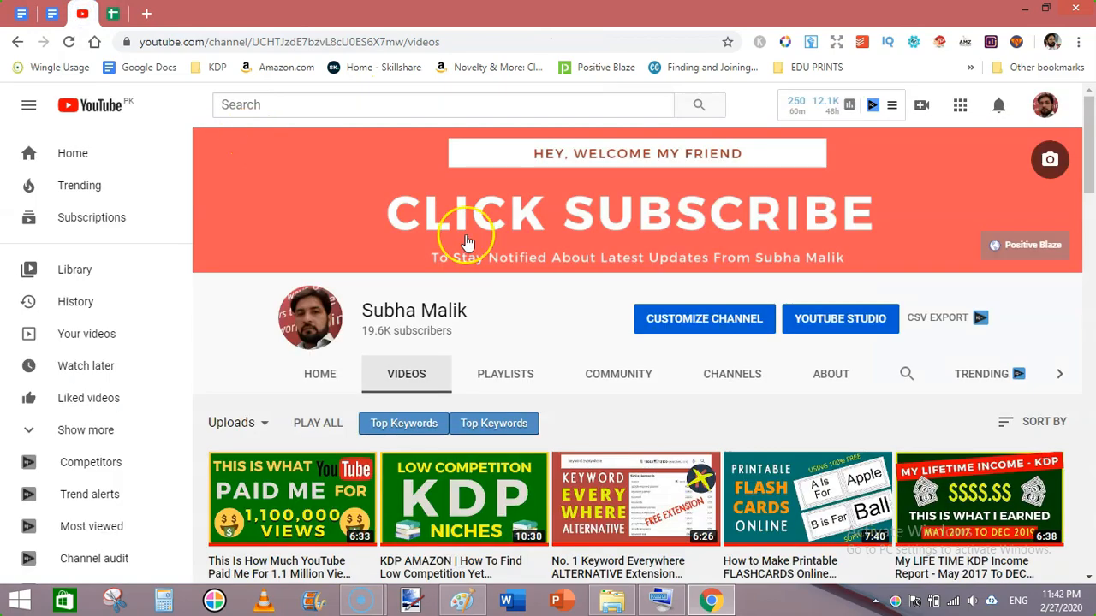
{"action": "left_click_drag", "start_coordinate": [1089, 168], "coordinate": [1090, 146]}
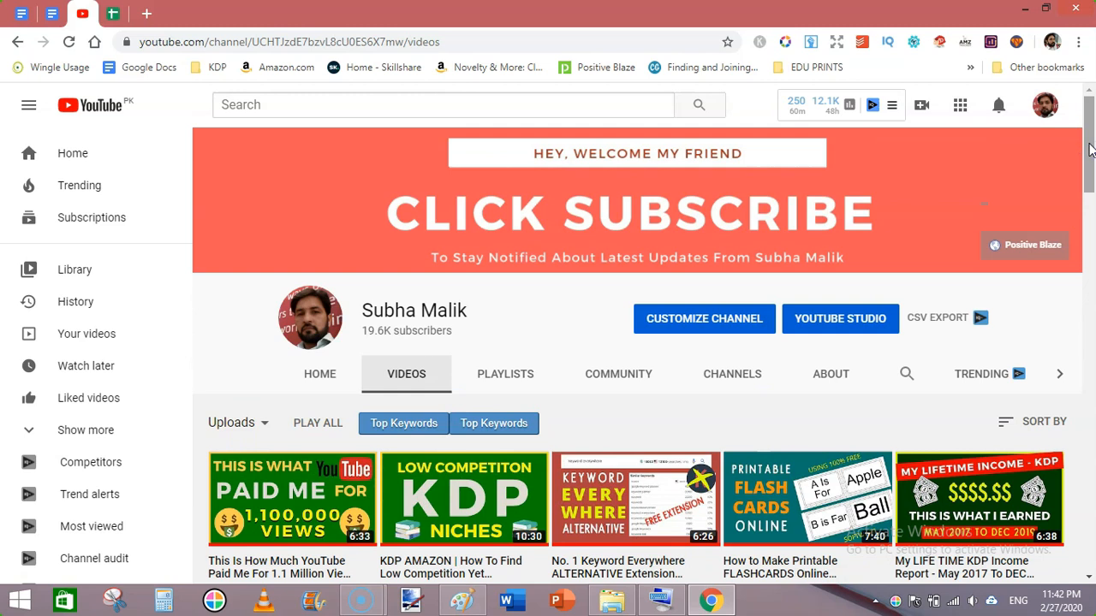